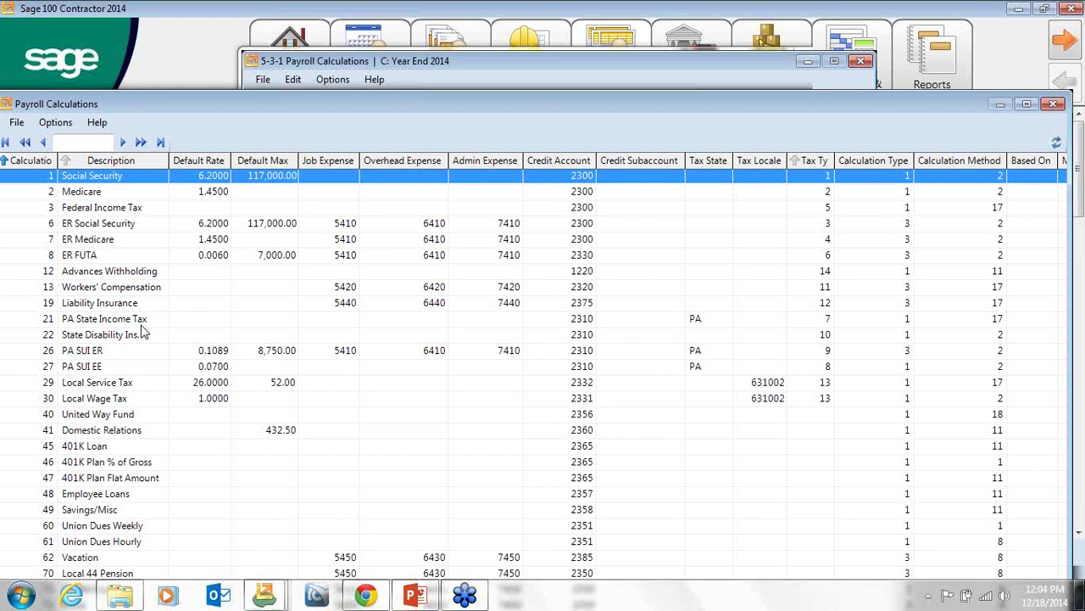
# Open the 401K Plan % of Gross payroll calculation and review its W-2 box and W-2 code.
pyautogui.click(542, 461)
pyautogui.press('Return')
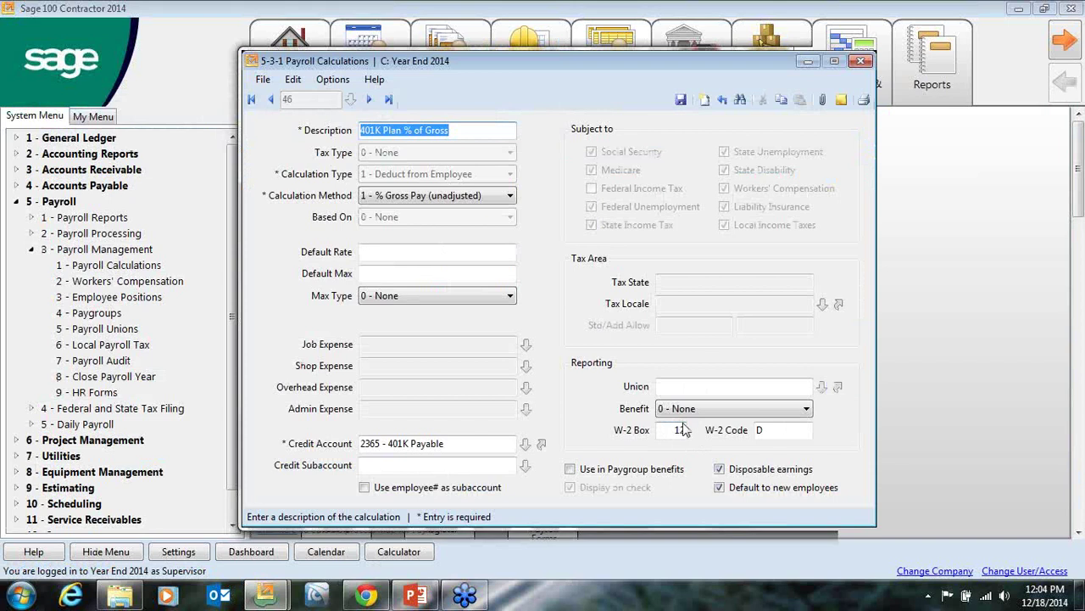
pyautogui.click(660, 431)
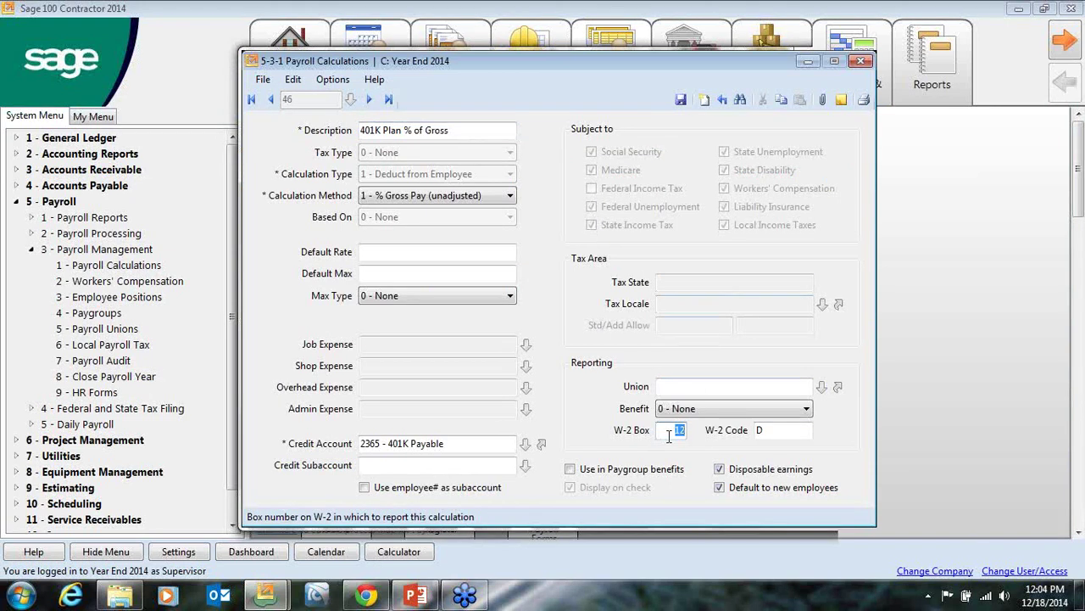
pyautogui.click(775, 432)
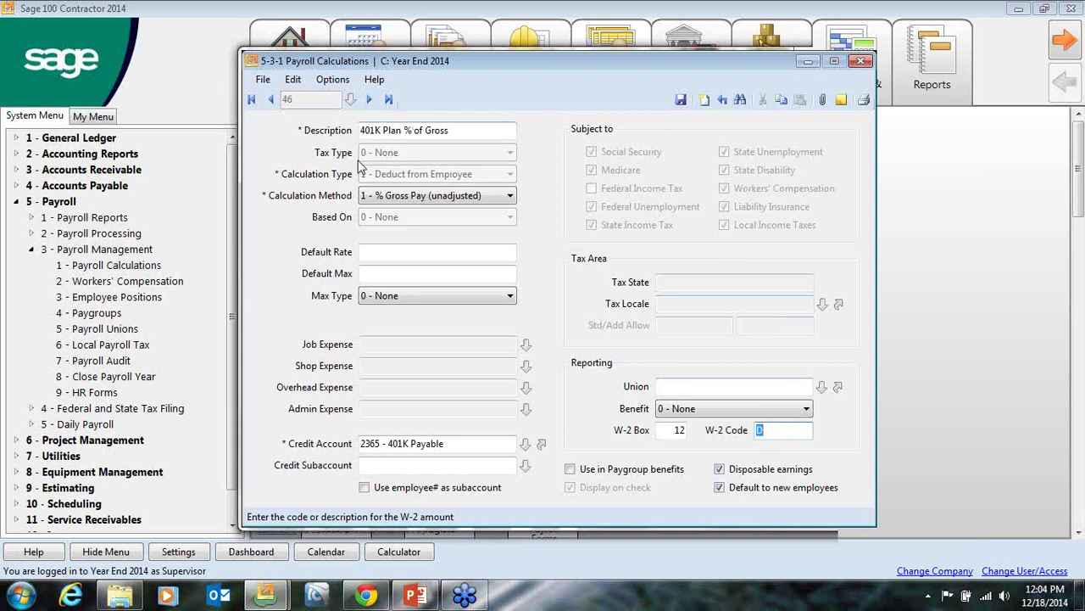
# Save the 401K Plan % of Gross calculation record and close the Payroll Calculations window.
pyautogui.click(681, 100)
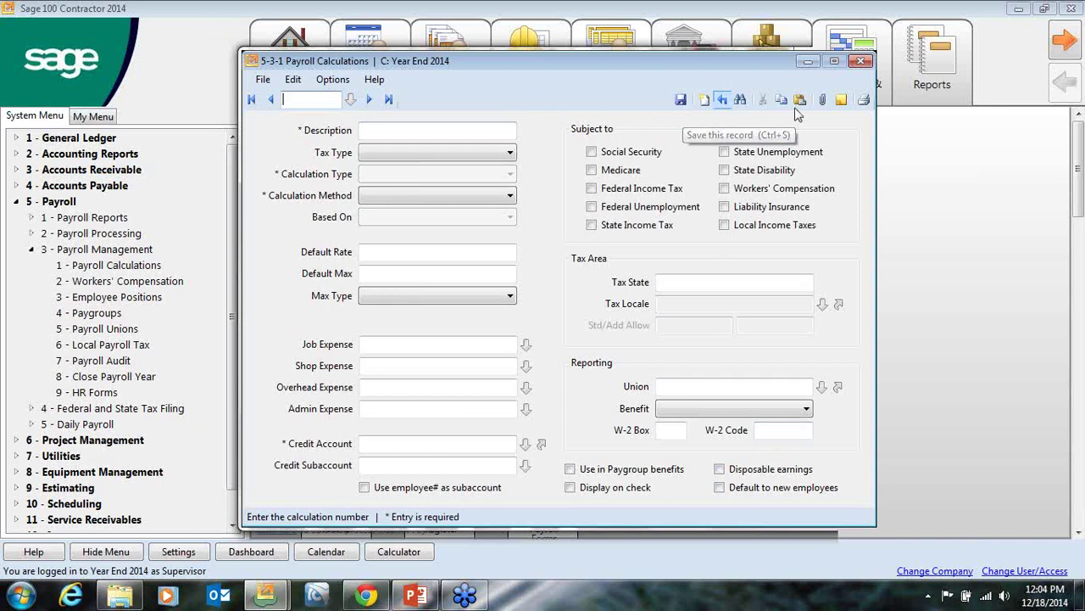
pyautogui.click(852, 47)
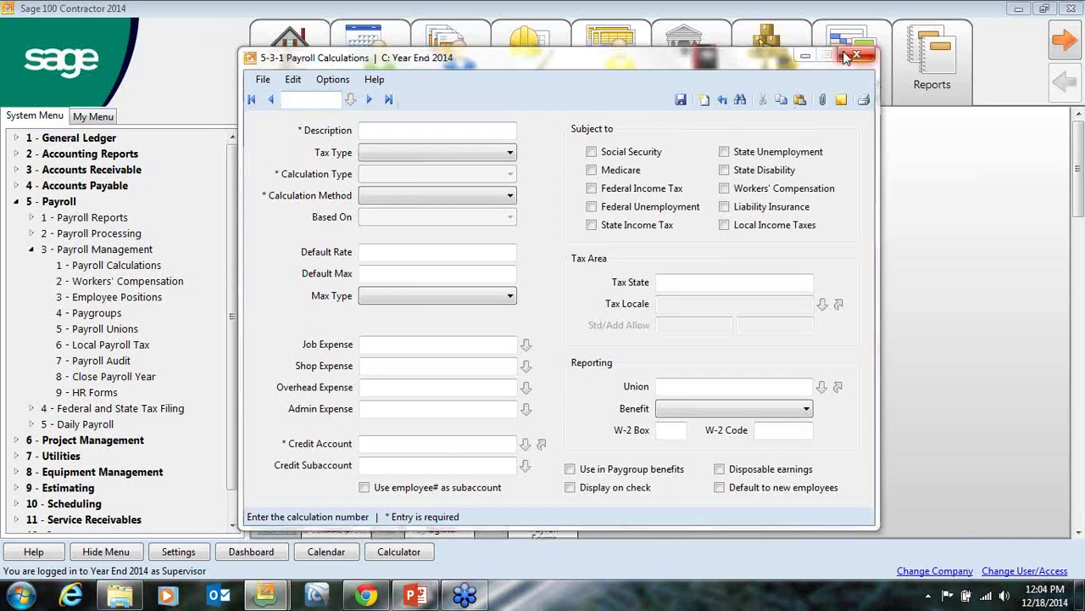
pyautogui.click(855, 56)
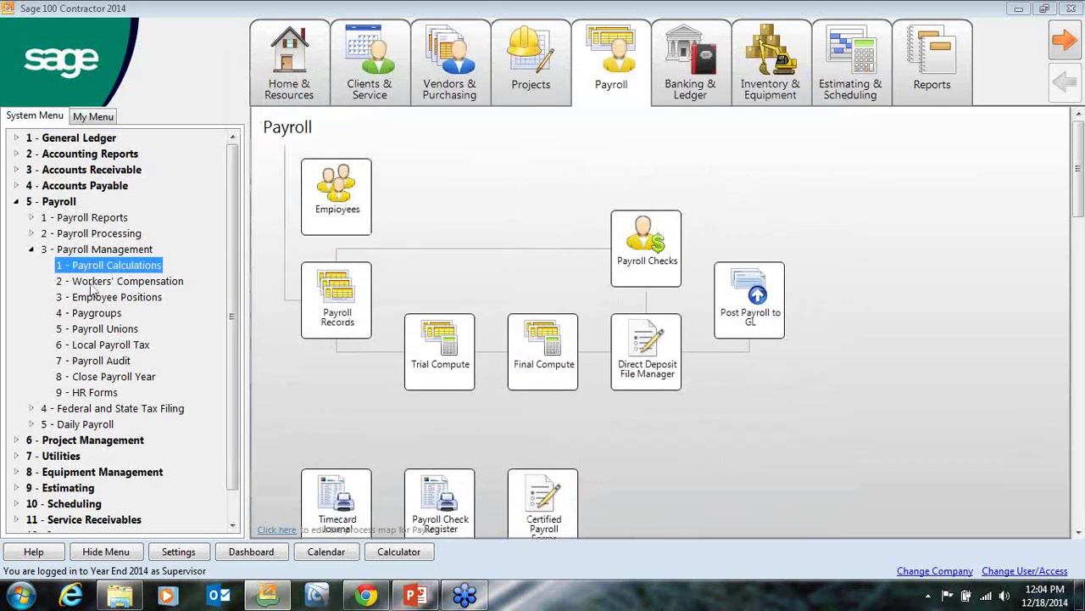
# Run the Payroll Audit without repair from Payroll Management.
pyautogui.click(94, 361)
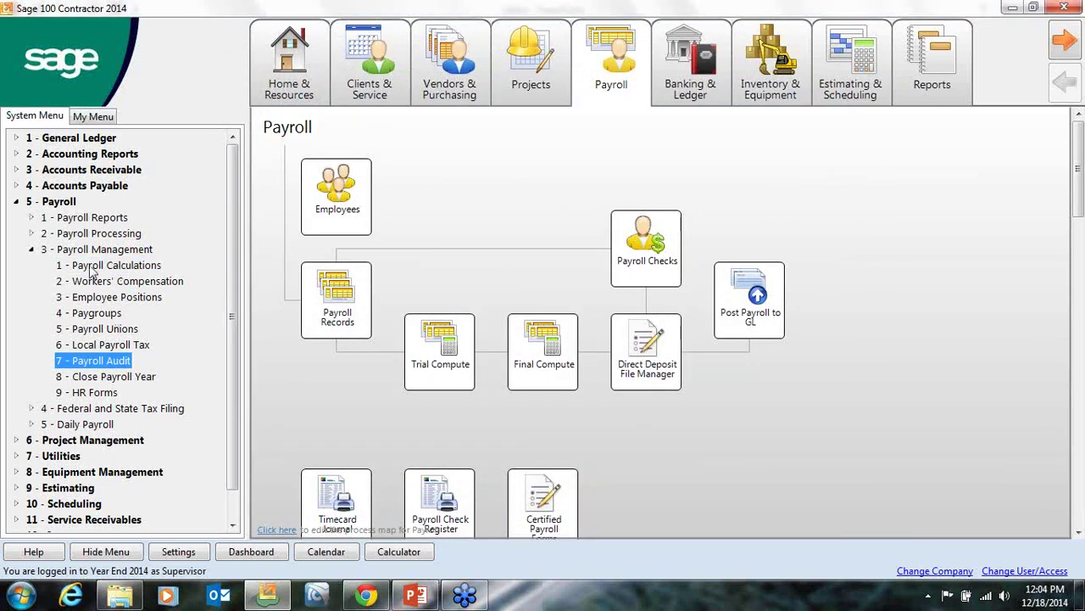
pyautogui.doubleClick(93, 363)
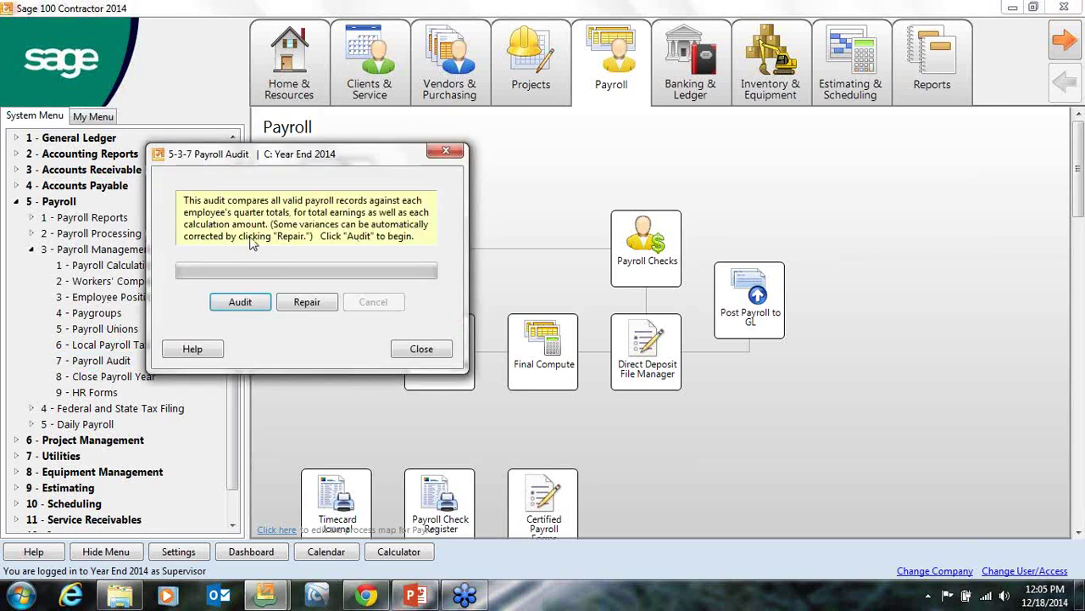
pyautogui.click(240, 302)
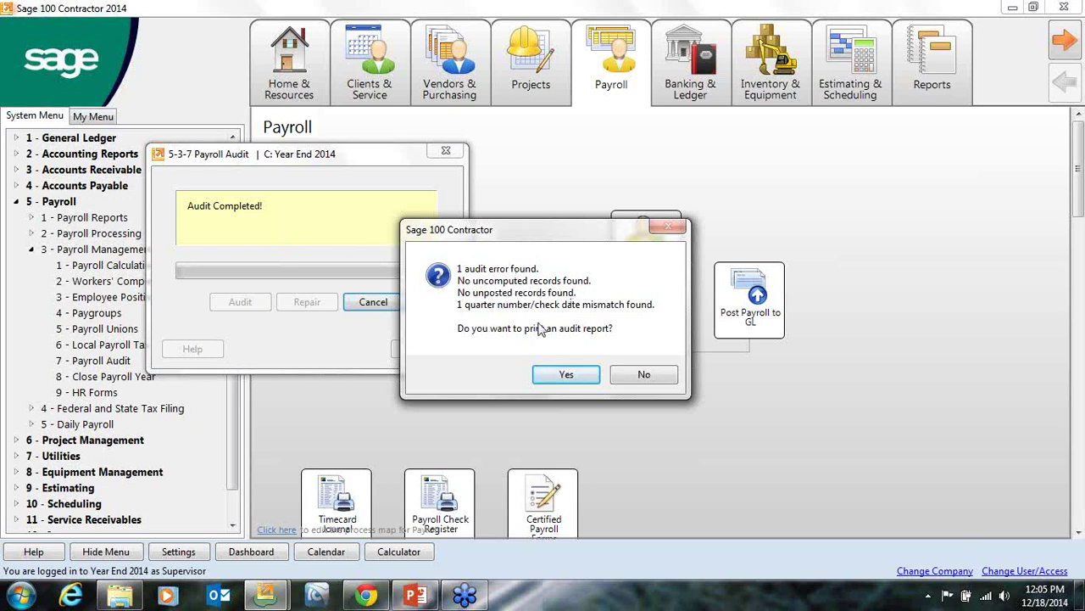
# Preview the audit report on screen, review the listed errors, and close the report and the audit.
pyautogui.click(556, 384)
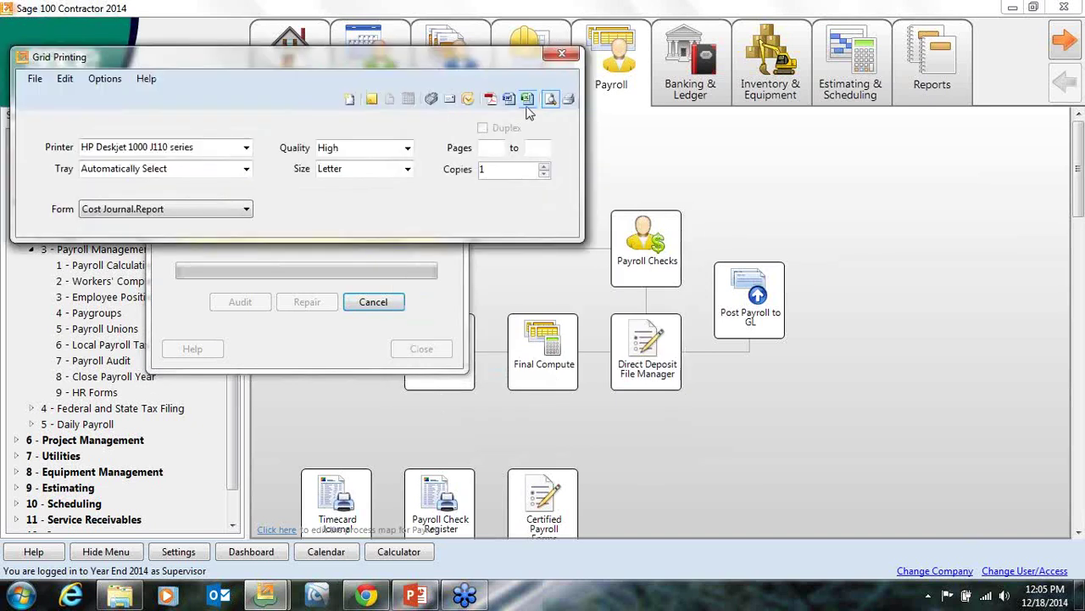
pyautogui.click(551, 99)
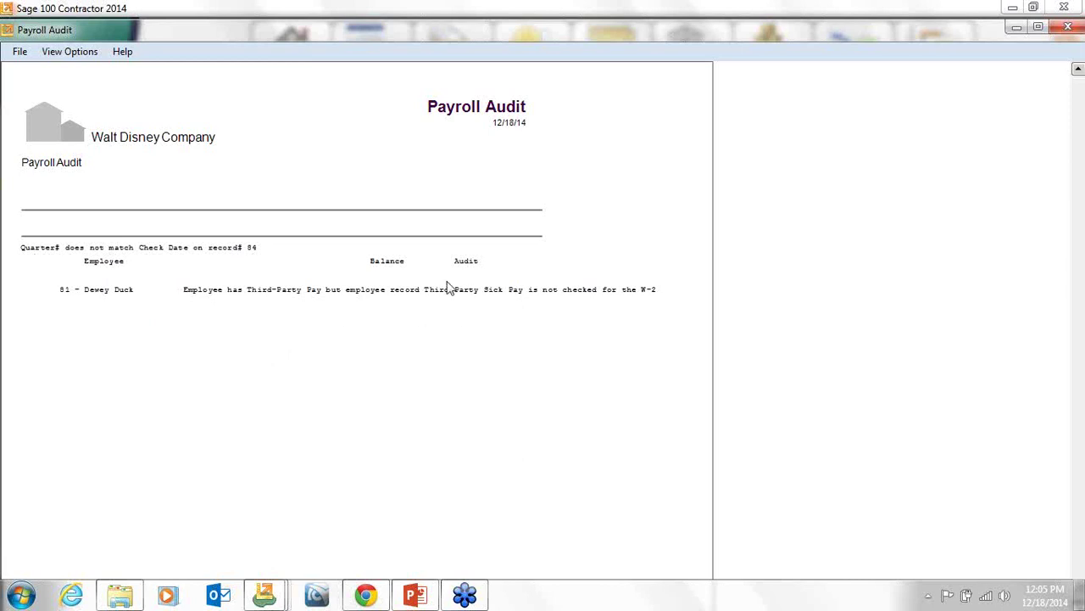
pyautogui.click(1065, 30)
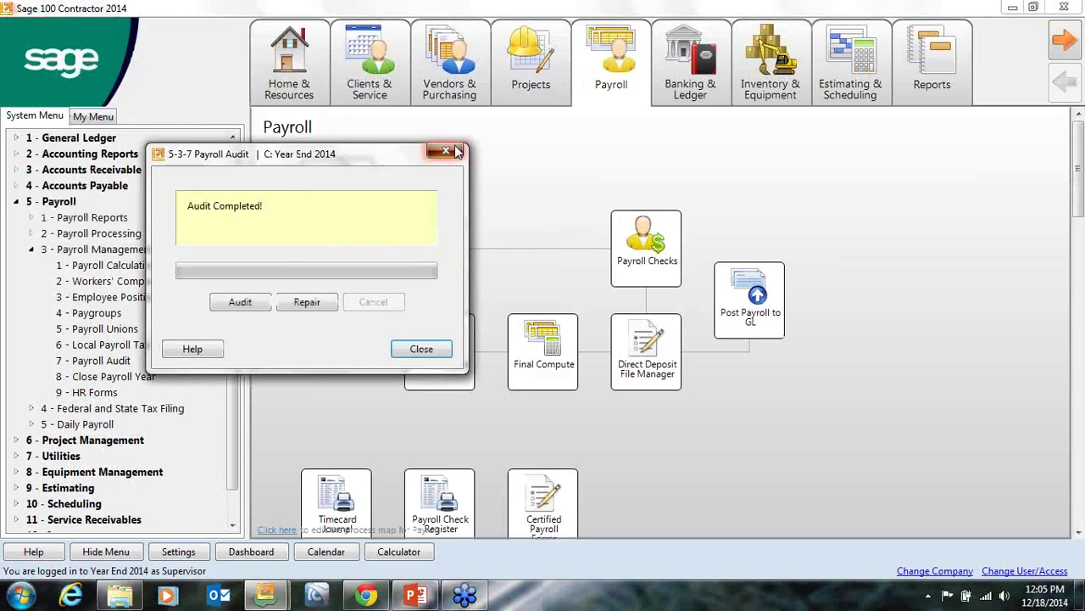
pyautogui.click(447, 151)
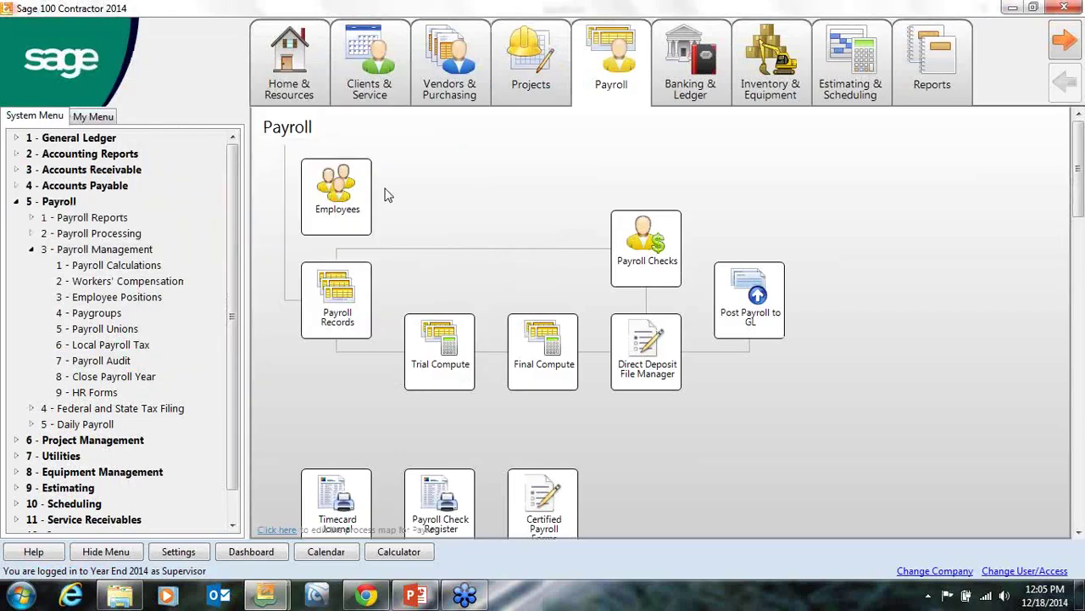
# Enable the Third-Party Sick Pay W-2 option for the employee flagged by the audit, save the record and close Employees.
pyautogui.click(357, 196)
pyautogui.click(143, 48)
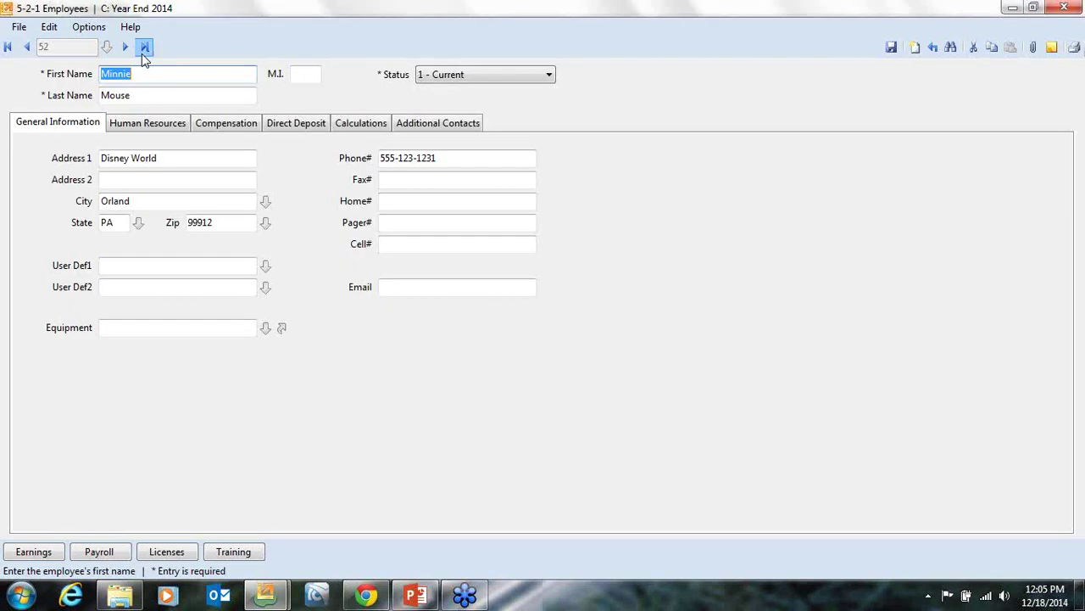
pyautogui.click(27, 48)
pyautogui.click(28, 50)
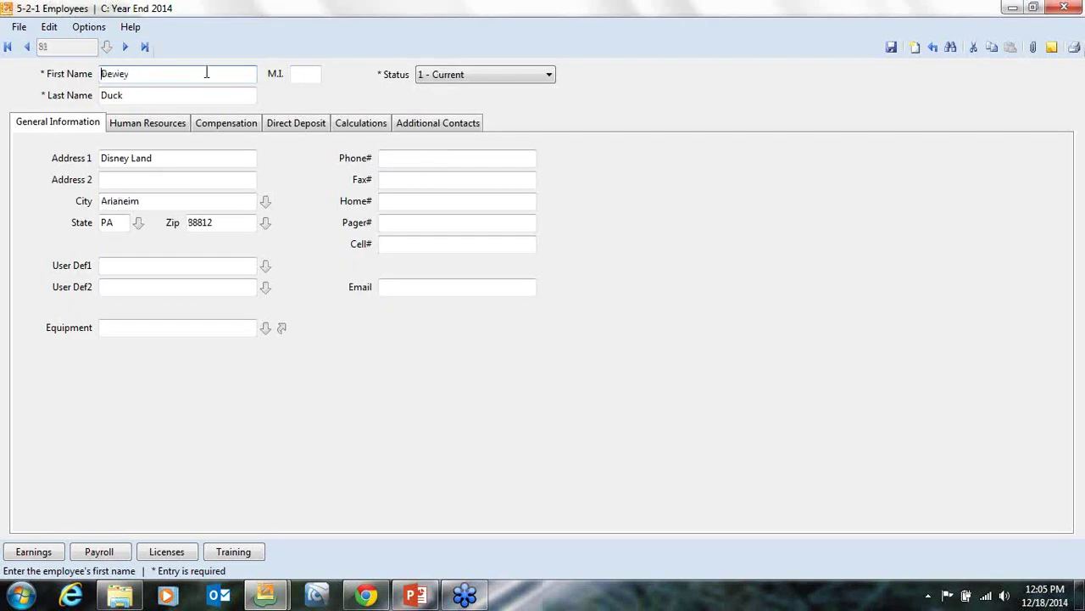
pyautogui.click(205, 127)
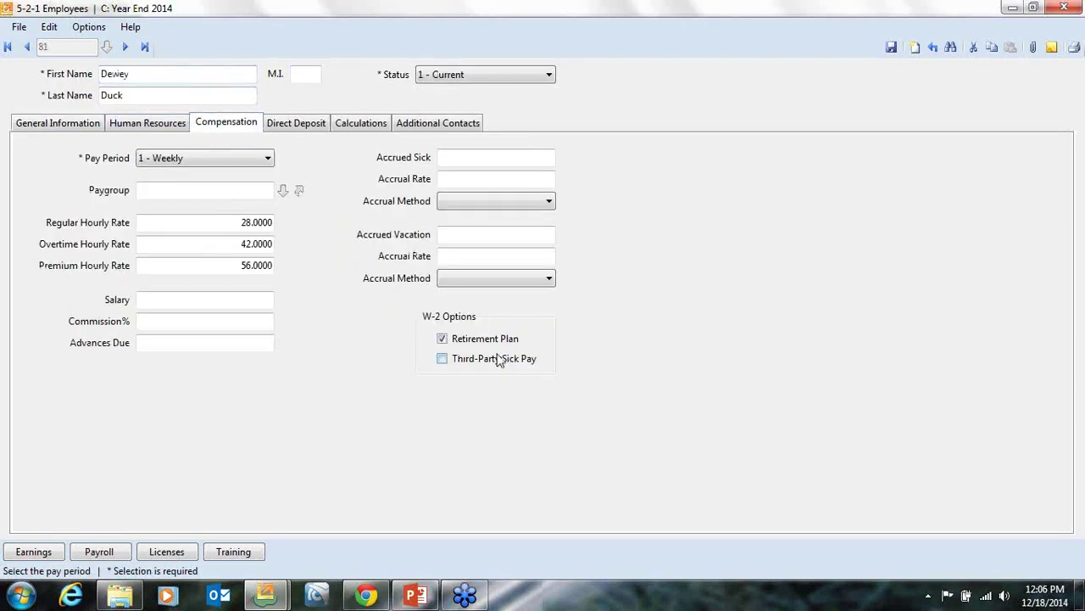
pyautogui.click(443, 360)
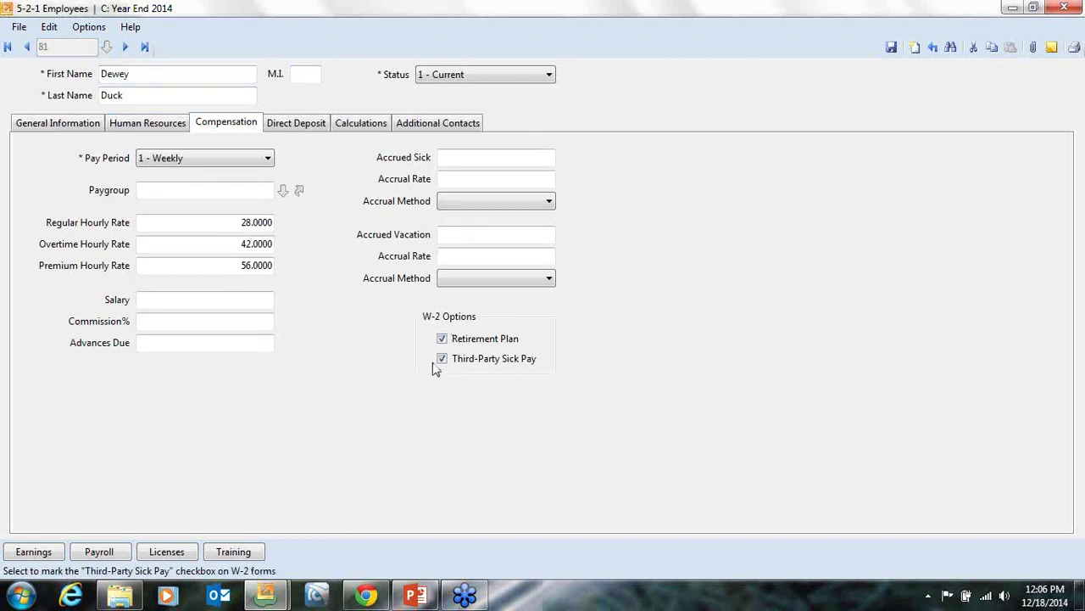
pyautogui.click(892, 50)
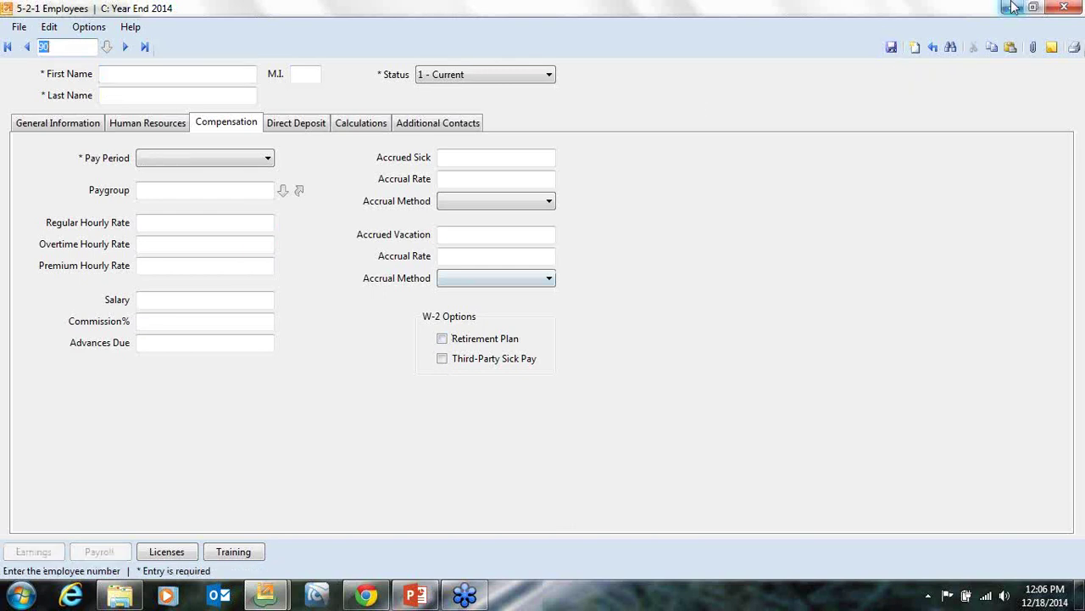
pyautogui.click(1062, 8)
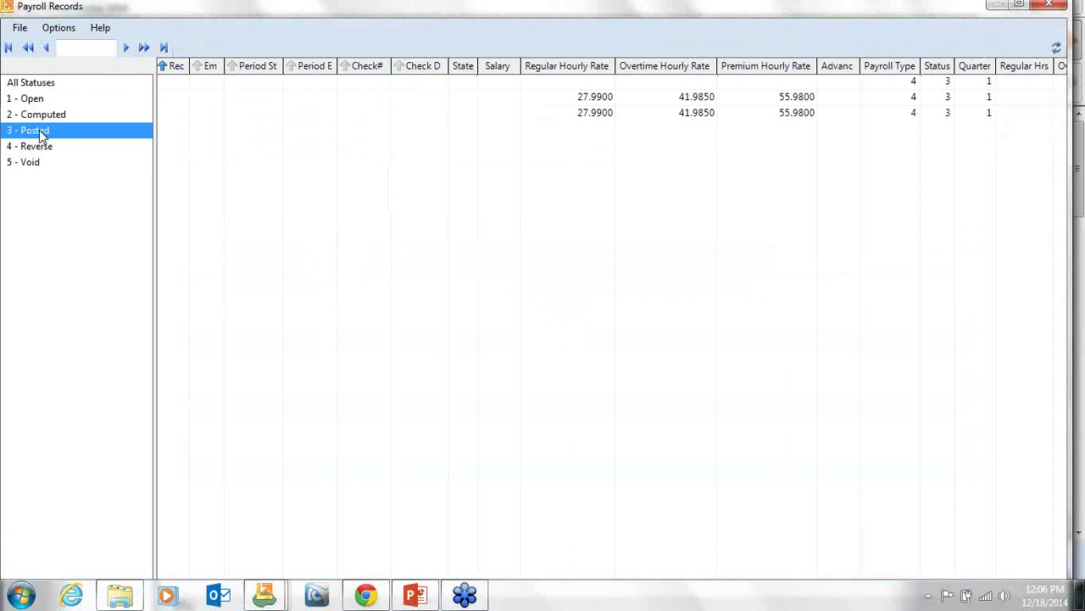
# Set the quarter of payroll record 84 to 4, save the record and close Payroll Records.
pyautogui.click(30, 83)
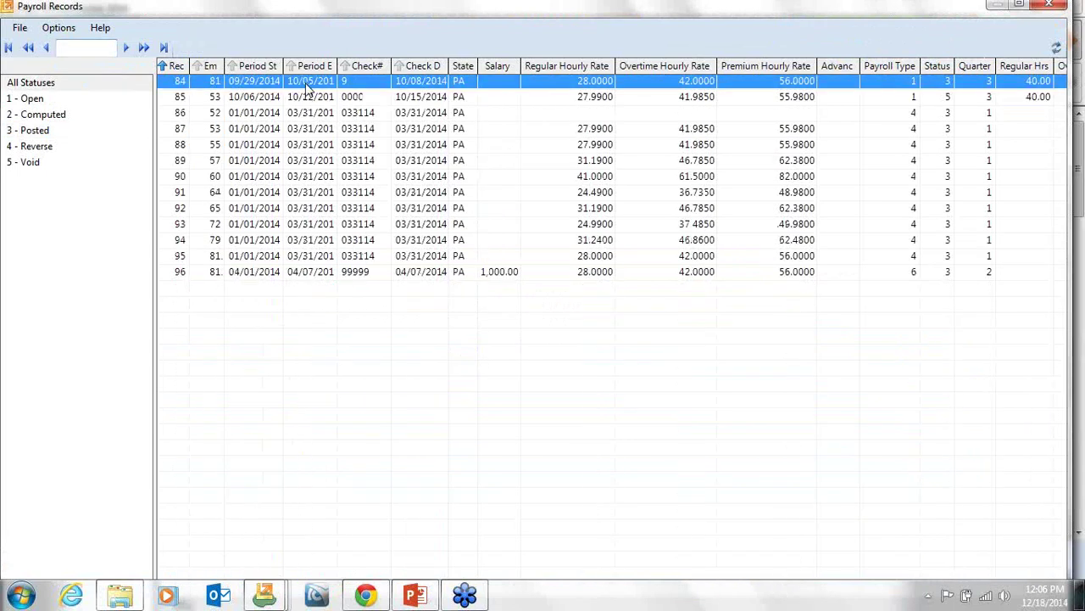
pyautogui.doubleClick(307, 85)
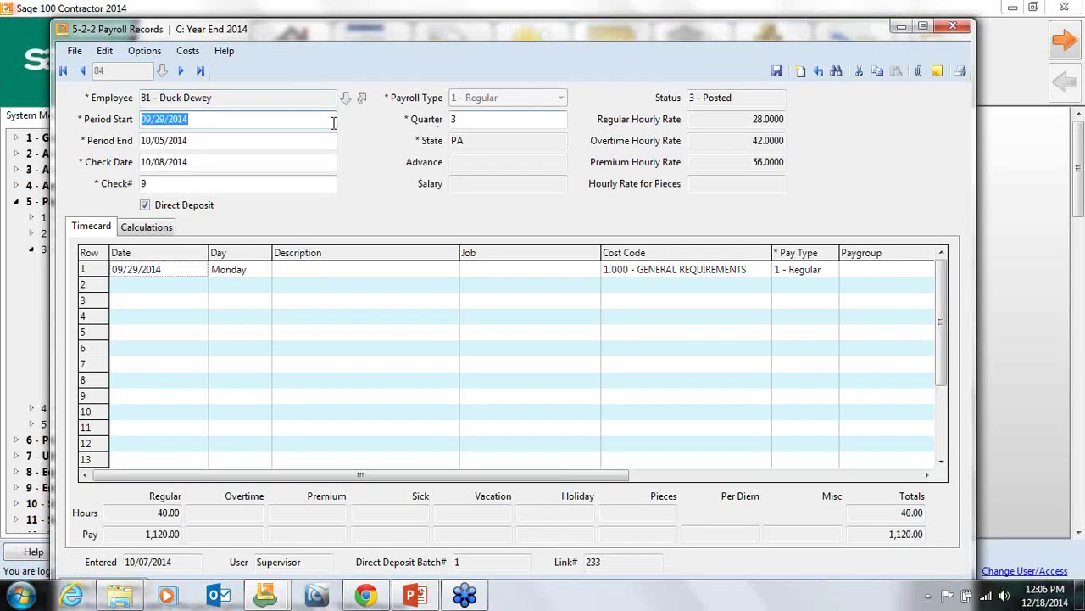
pyautogui.click(188, 142)
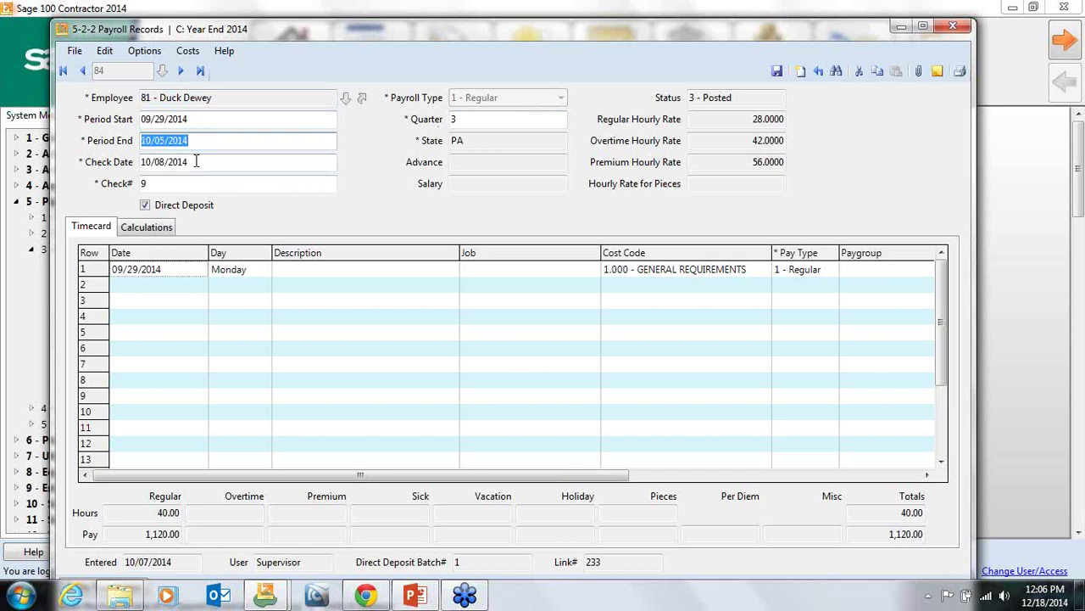
pyautogui.click(196, 162)
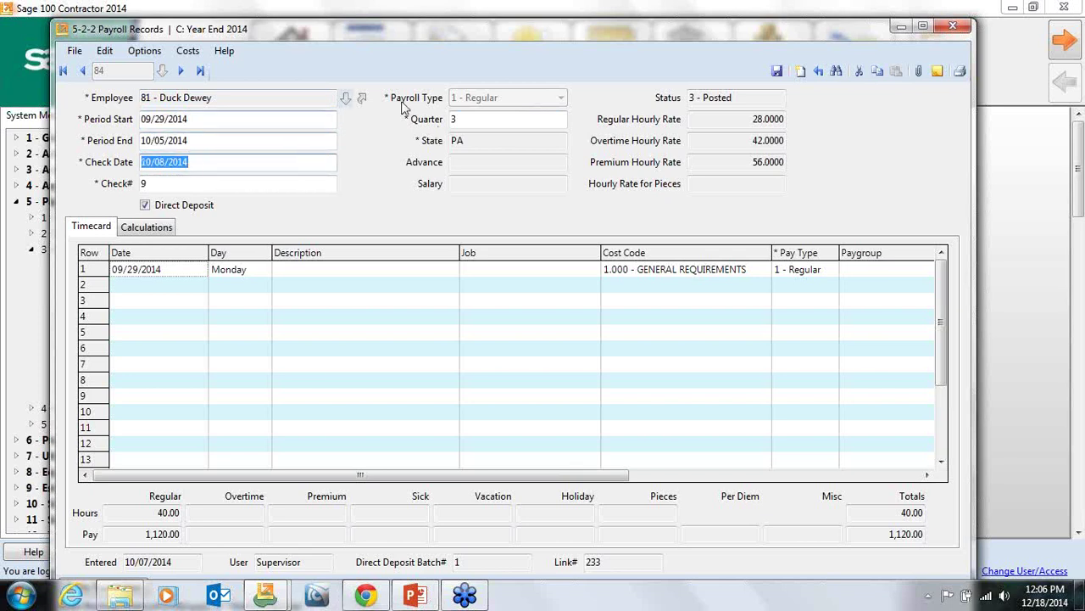
pyautogui.click(461, 119)
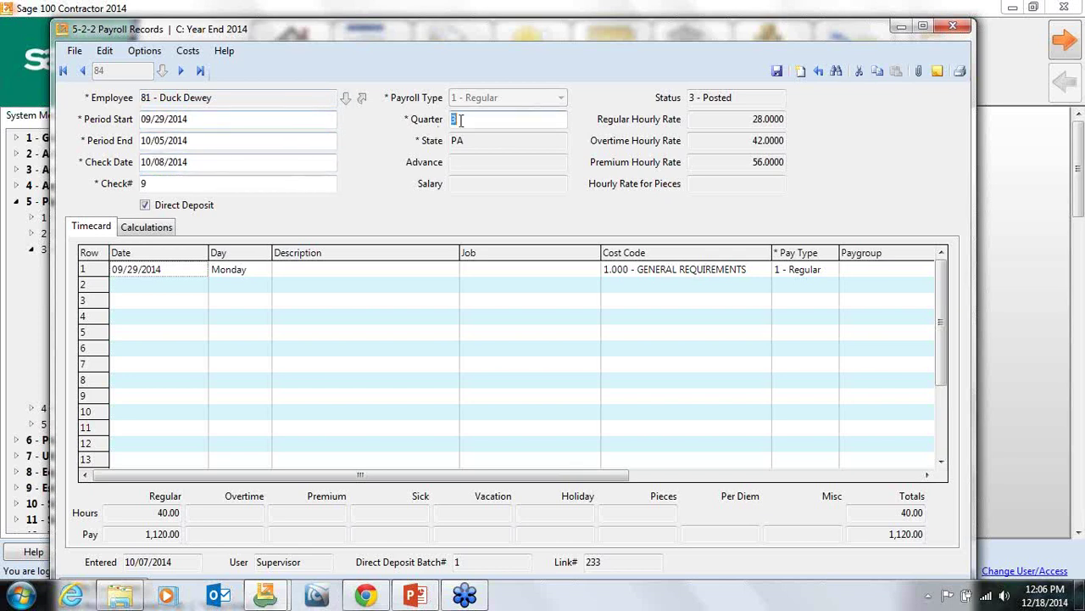
pyautogui.write('4')
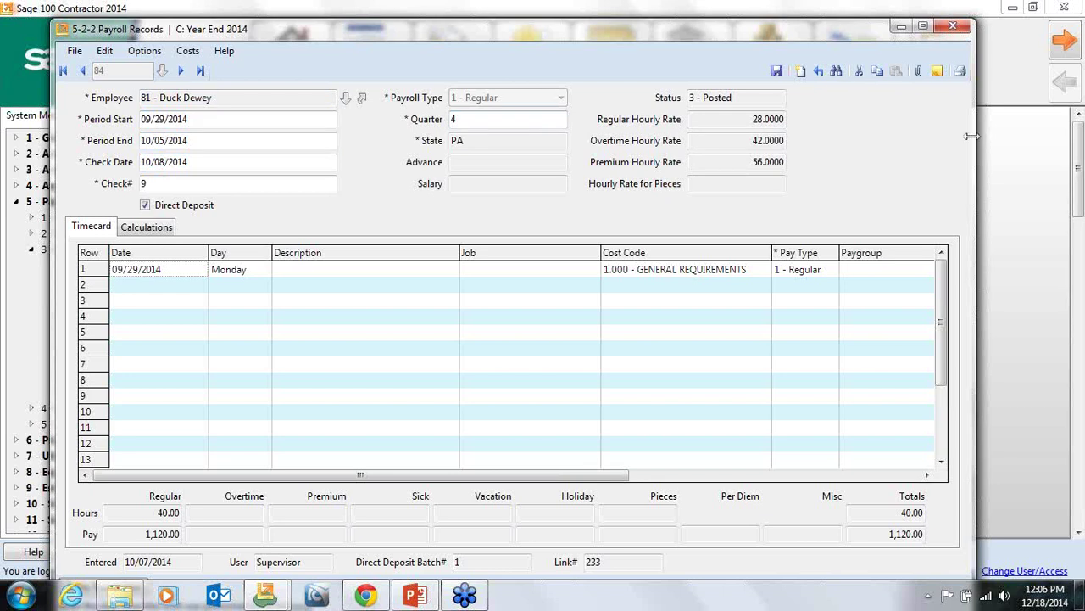
pyautogui.click(777, 71)
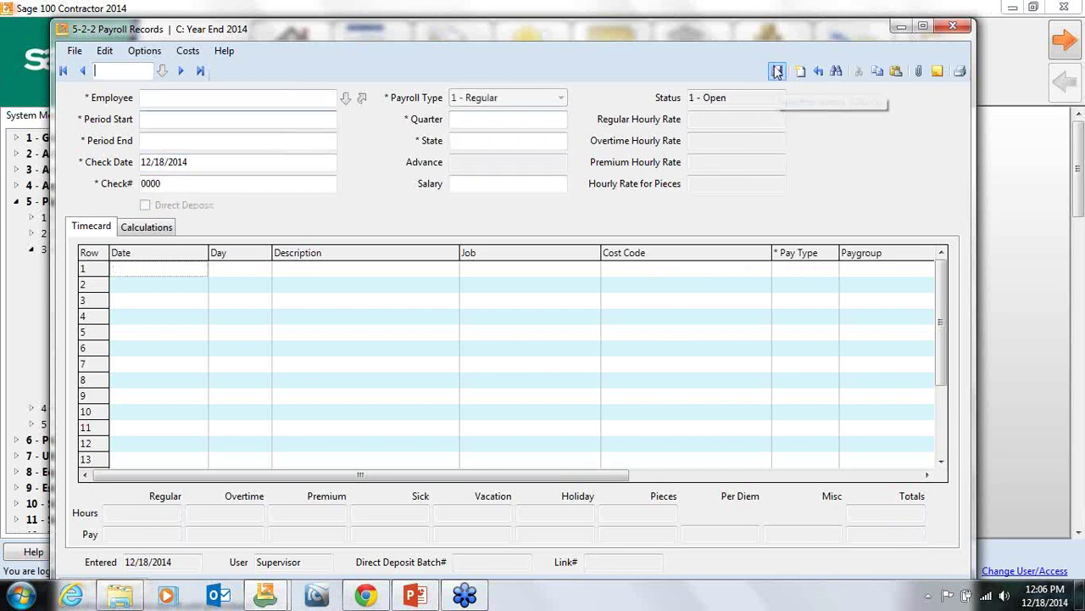
pyautogui.click(965, 29)
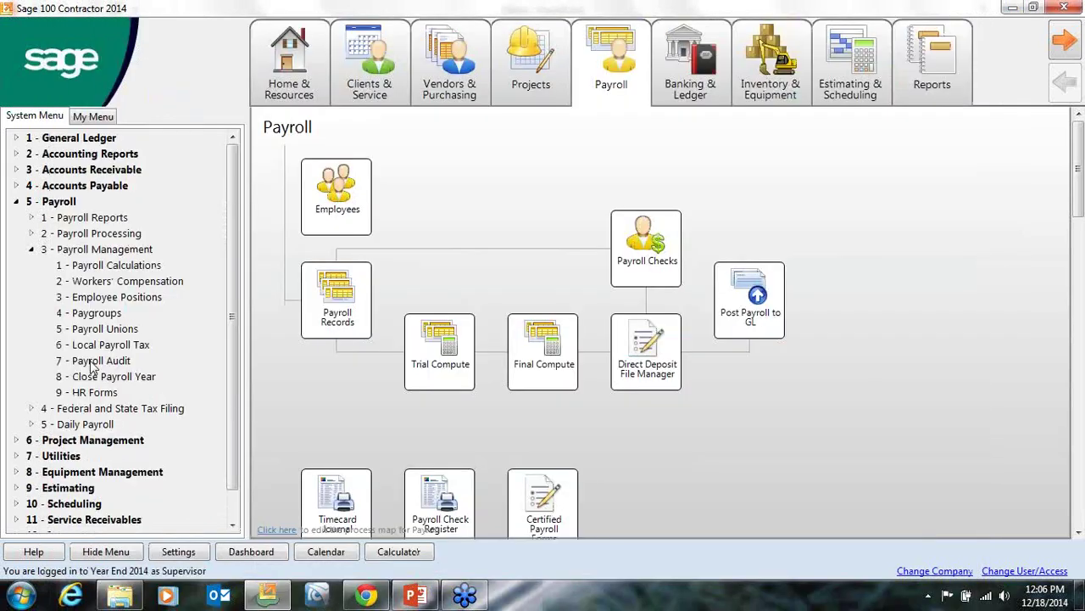
# Run the Payroll Audit with Repair, accept recalculating employee totals from payroll records, and close the audit.
pyautogui.click(94, 362)
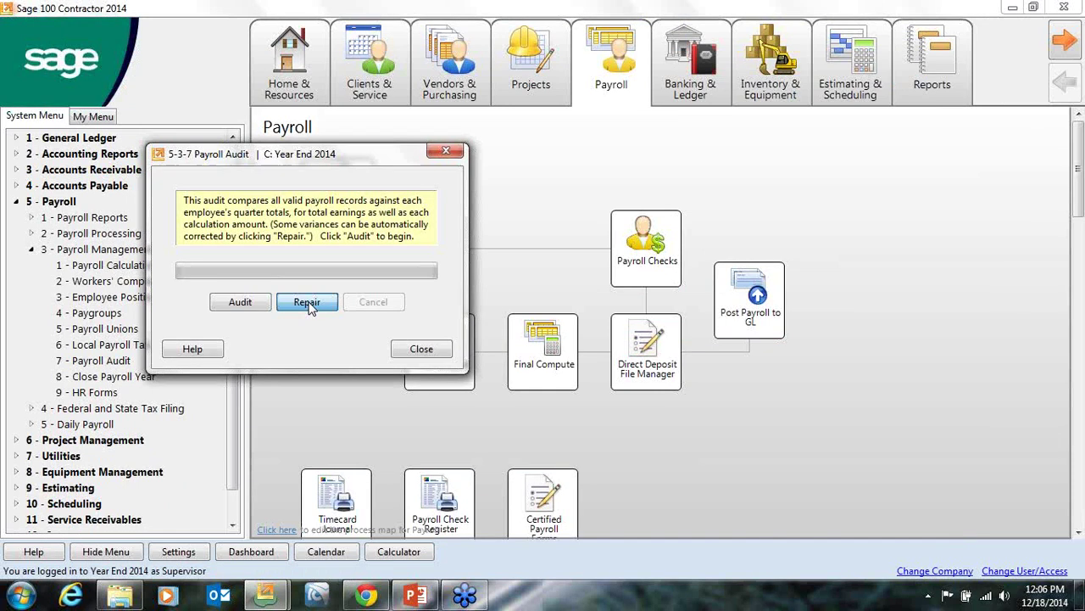
pyautogui.click(307, 302)
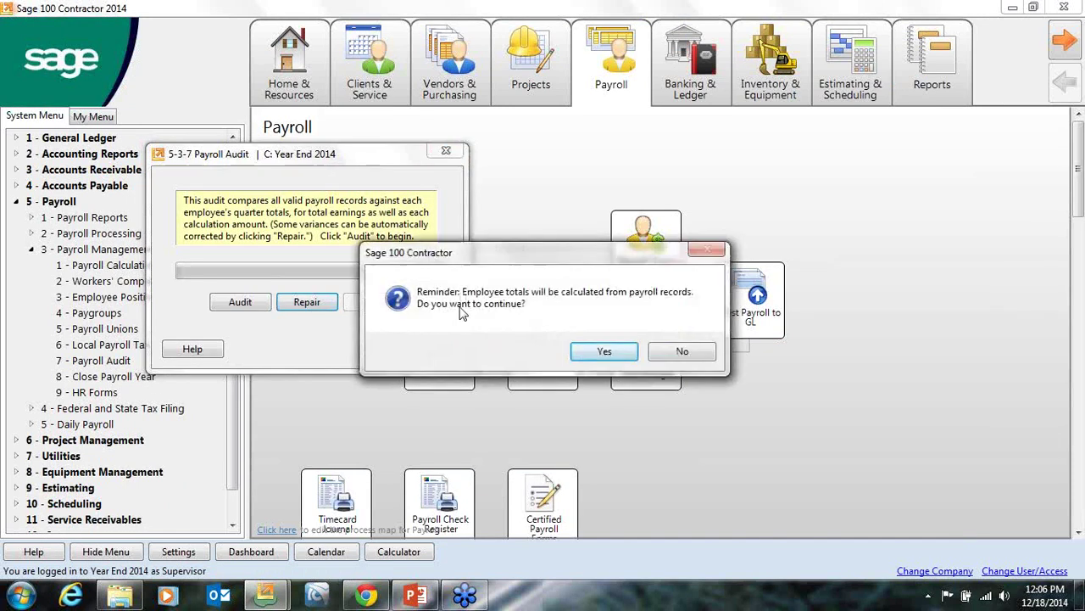
pyautogui.click(584, 351)
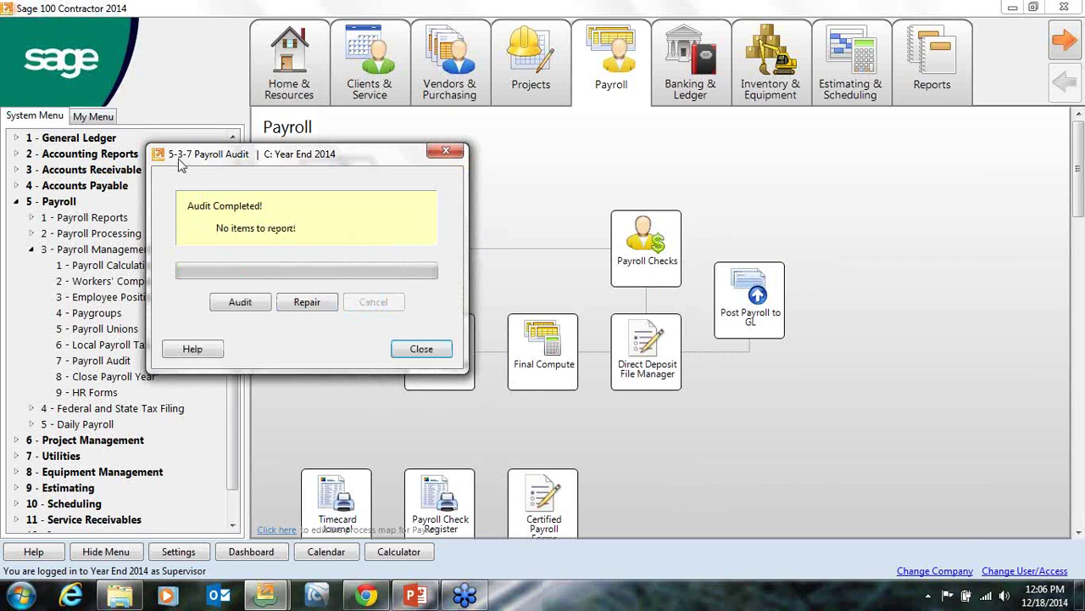
pyautogui.click(415, 350)
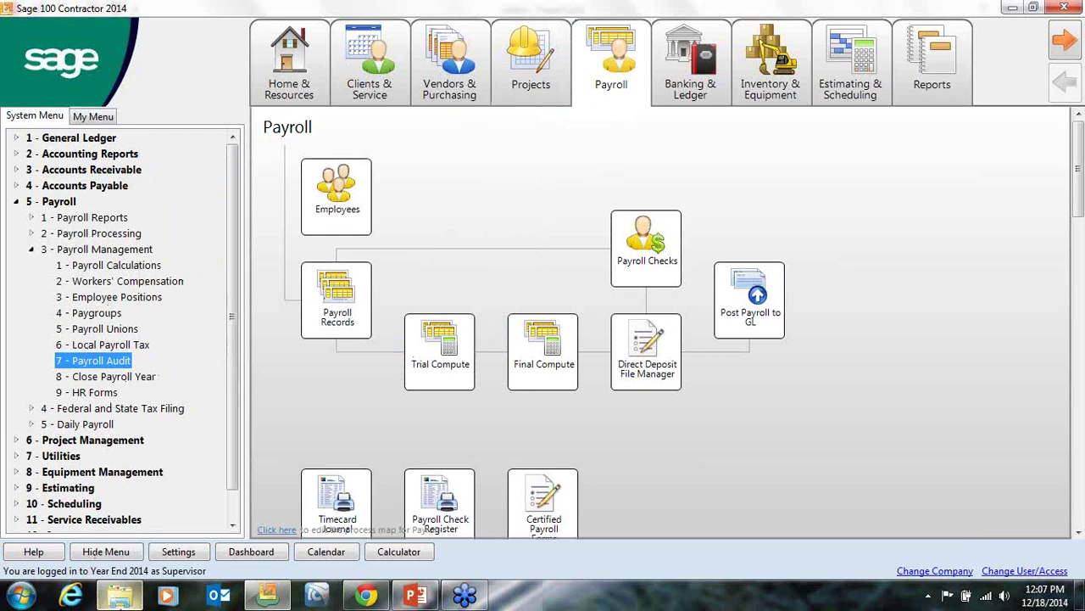
# Switch to Windows Explorer and compress the Year End 2014 folder in C:\1 MB7 test into a zip archive of the same name.
pyautogui.moveTo(120, 599)
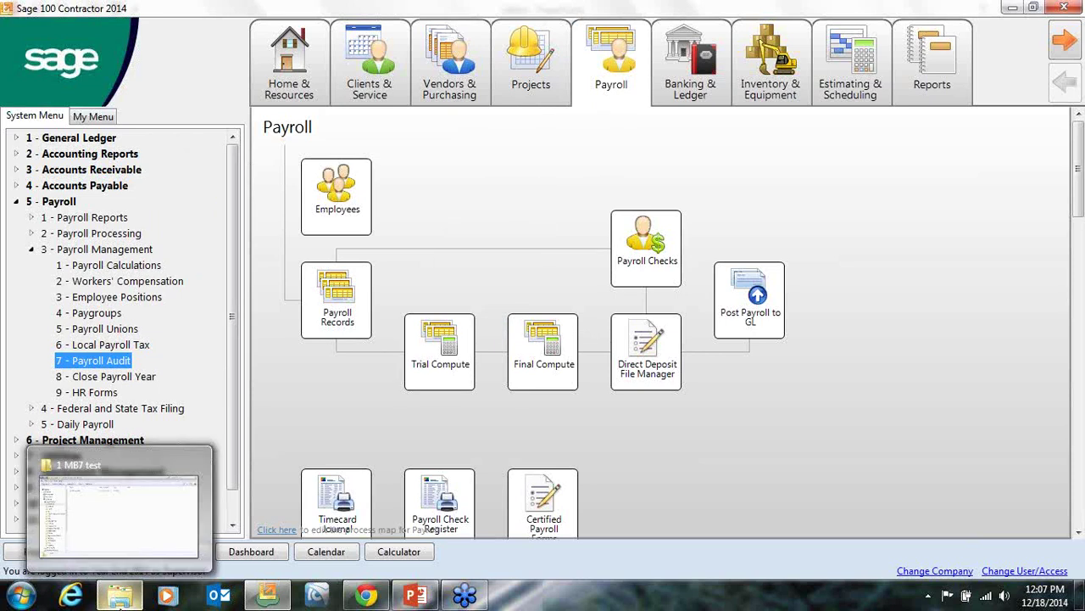
pyautogui.click(119, 513)
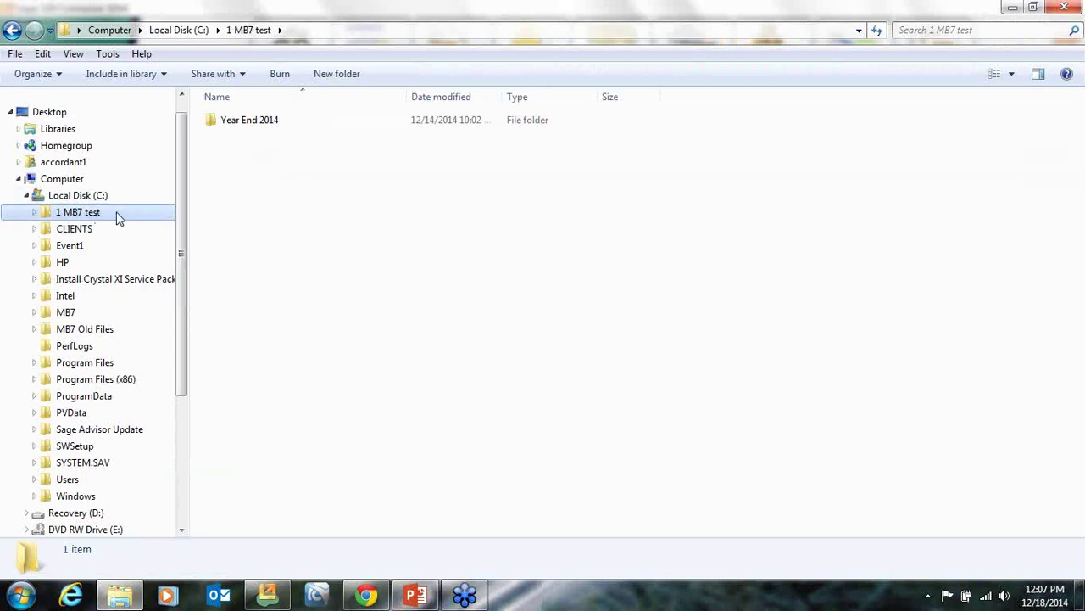
pyautogui.click(240, 130)
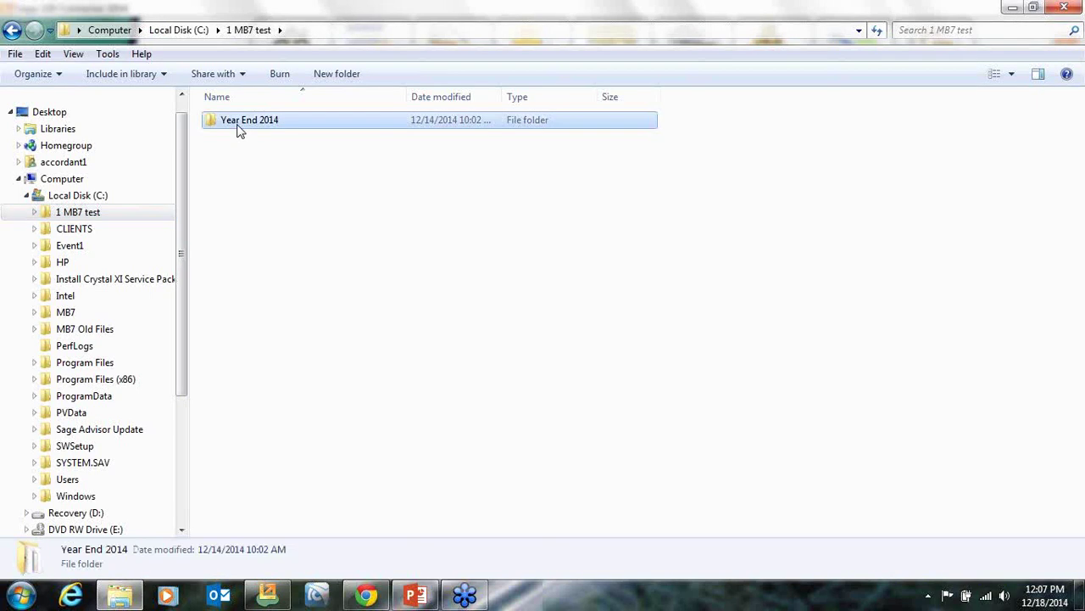
pyautogui.rightClick(248, 116)
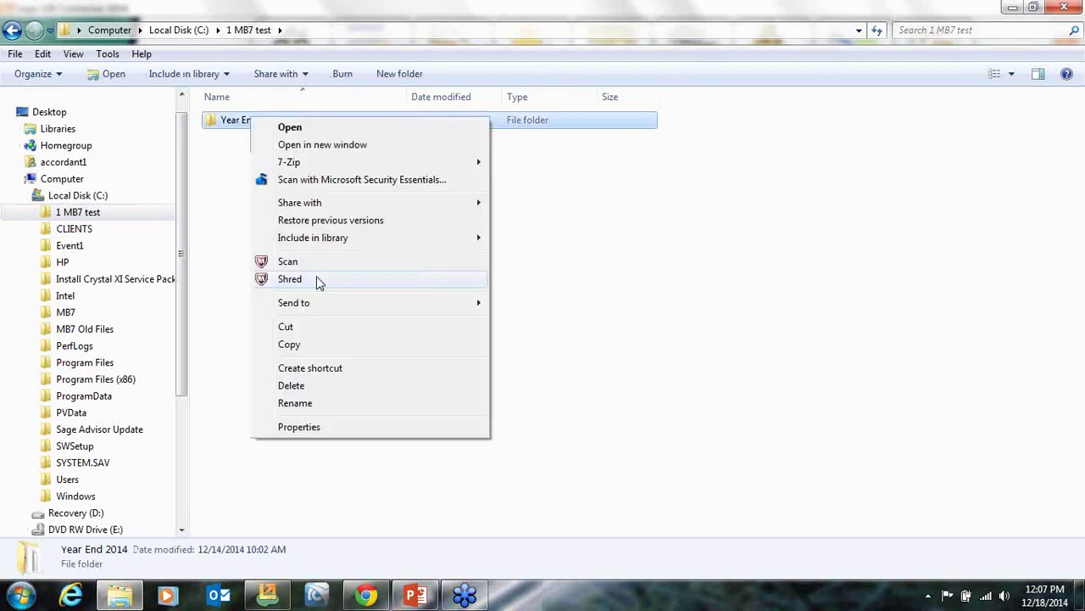
pyautogui.moveTo(340, 370)
pyautogui.click(511, 312)
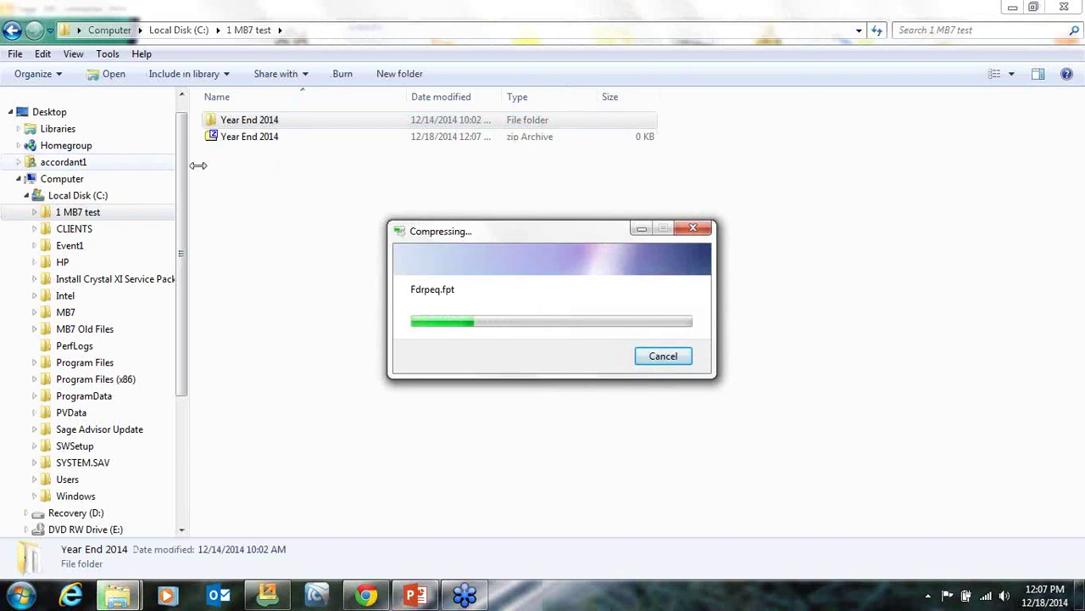
# View the Send to destinations for the Year End 2014 zip archive, dismiss them and close the folder window.
pyautogui.click(276, 179)
pyautogui.click(284, 142)
pyautogui.rightClick(294, 142)
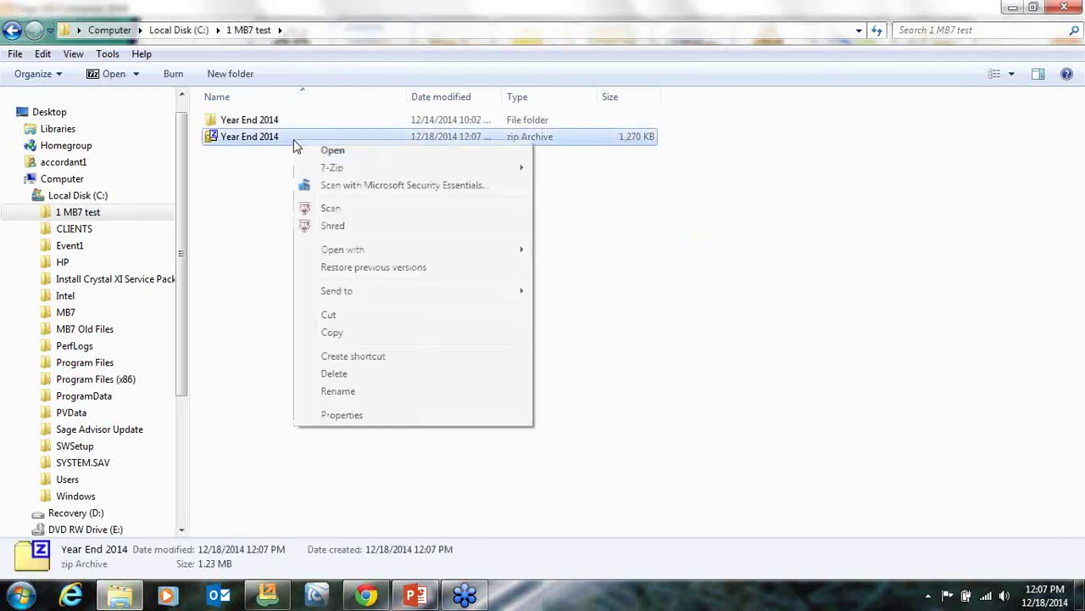
pyautogui.moveTo(412, 294)
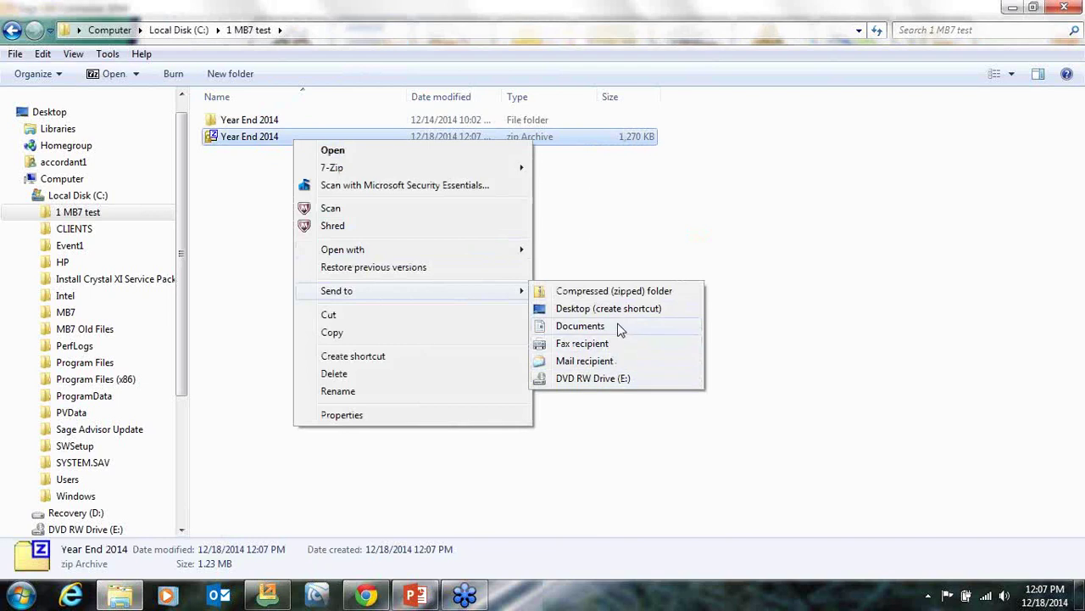
pyautogui.click(632, 232)
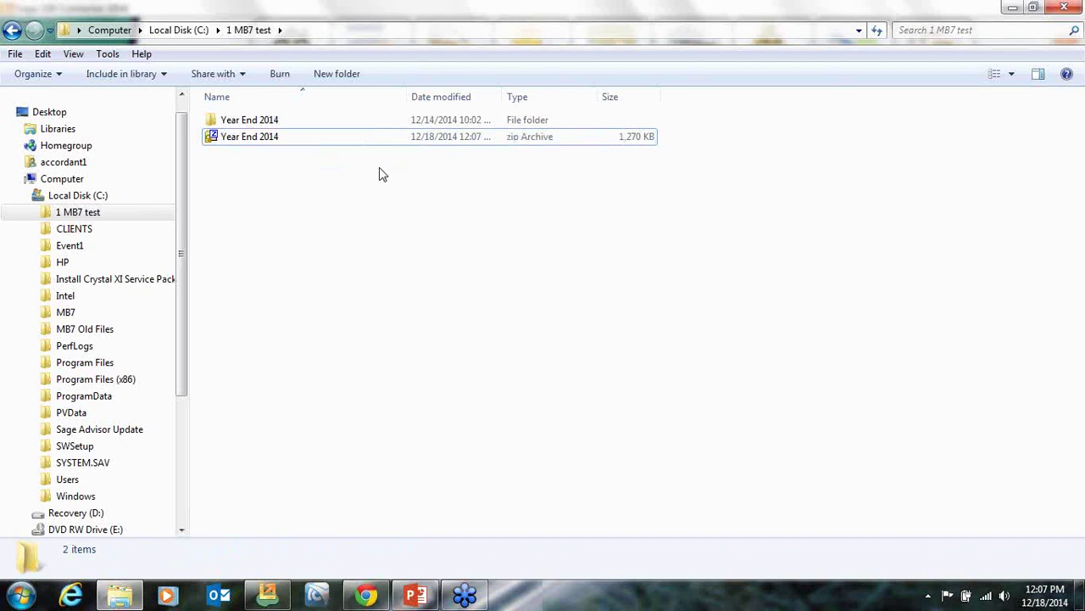
pyautogui.click(1075, 7)
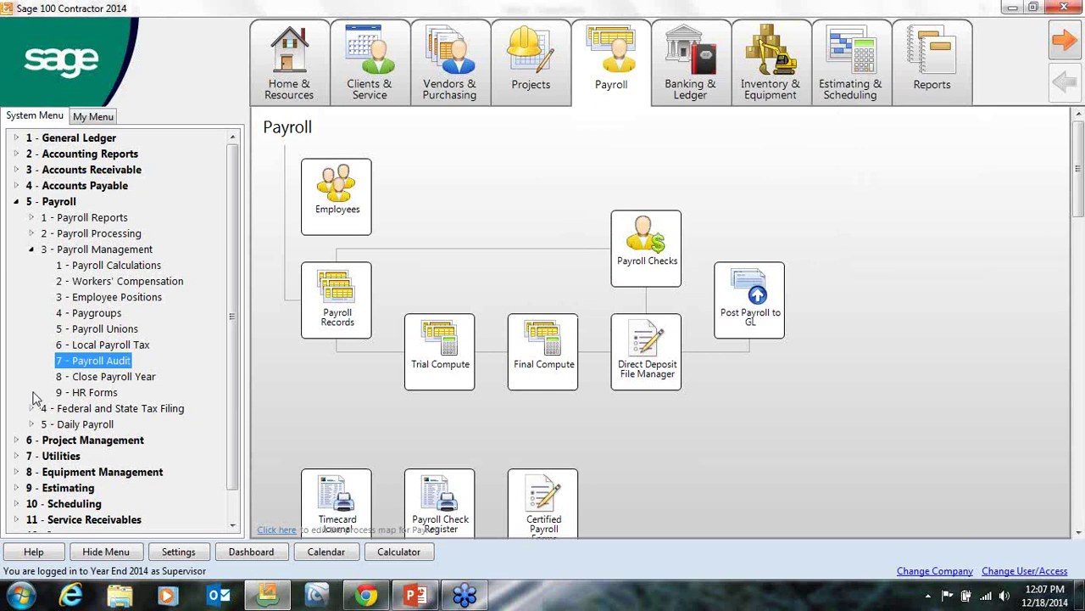
# Try to open Close Payroll Year, acknowledge the warning, and log in again as Supervisor with the company opened exclusively.
pyautogui.click(75, 376)
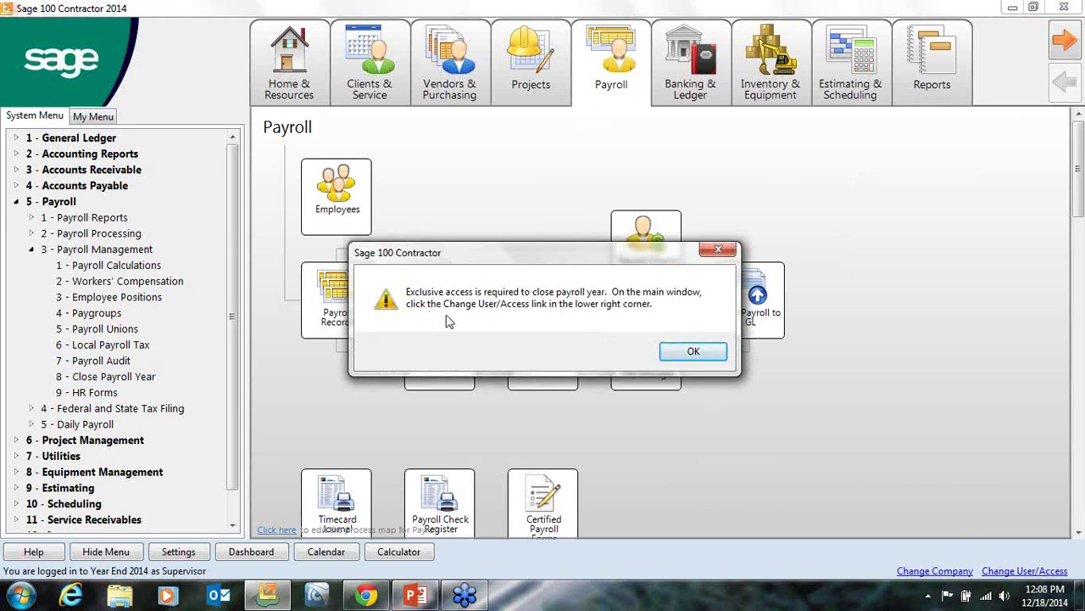
pyautogui.click(692, 351)
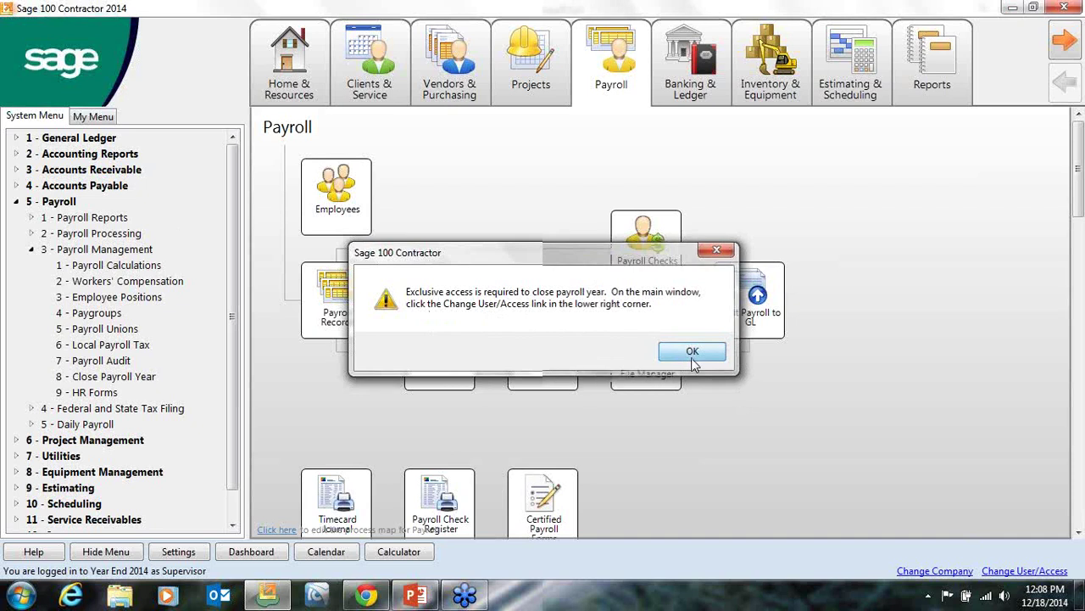
pyautogui.click(1024, 571)
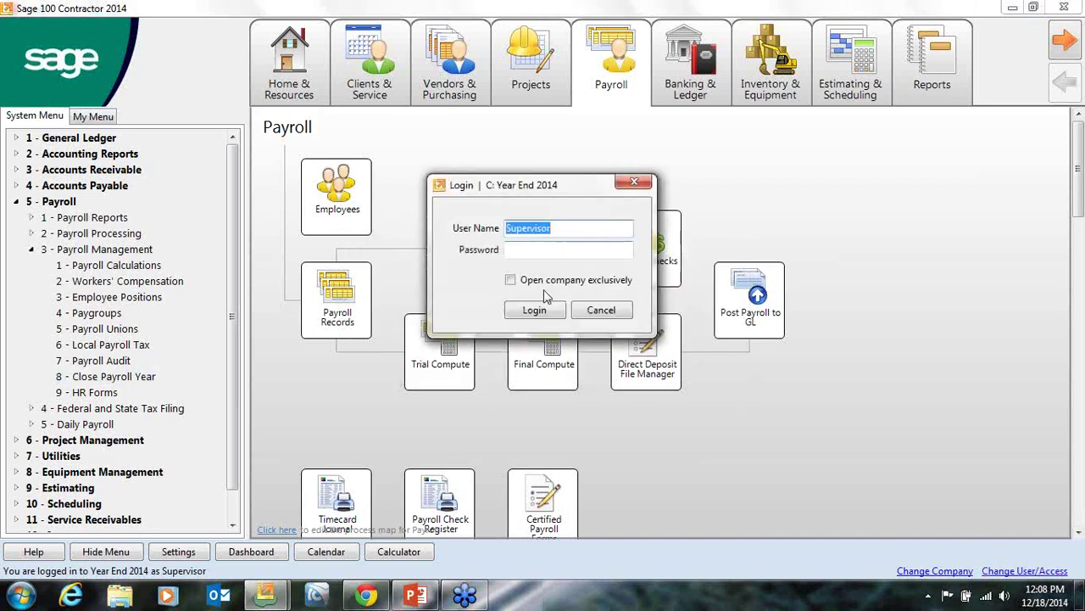
pyautogui.click(511, 279)
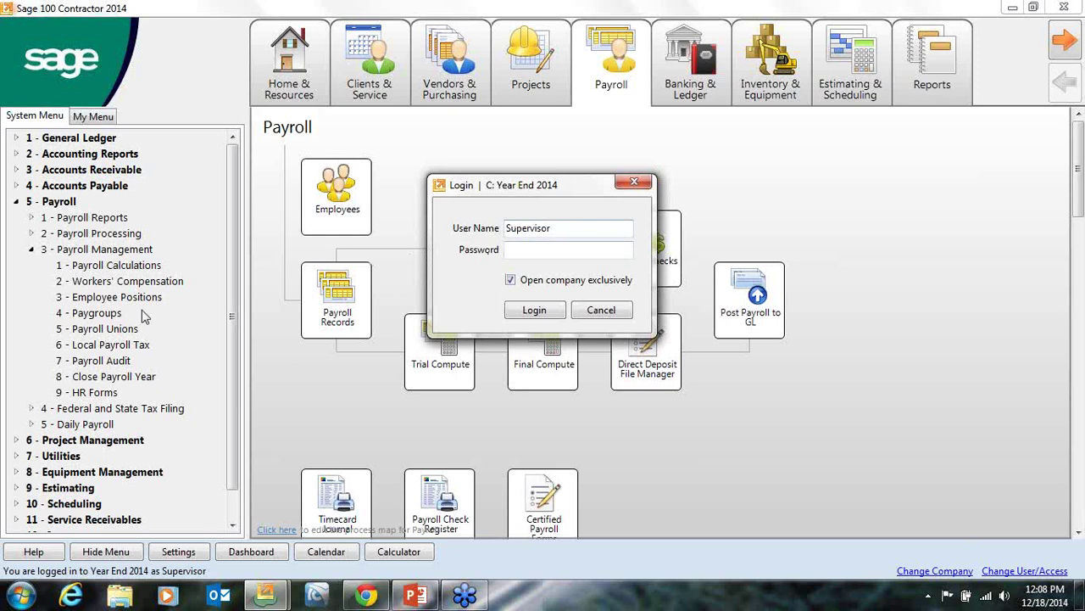
pyautogui.click(543, 309)
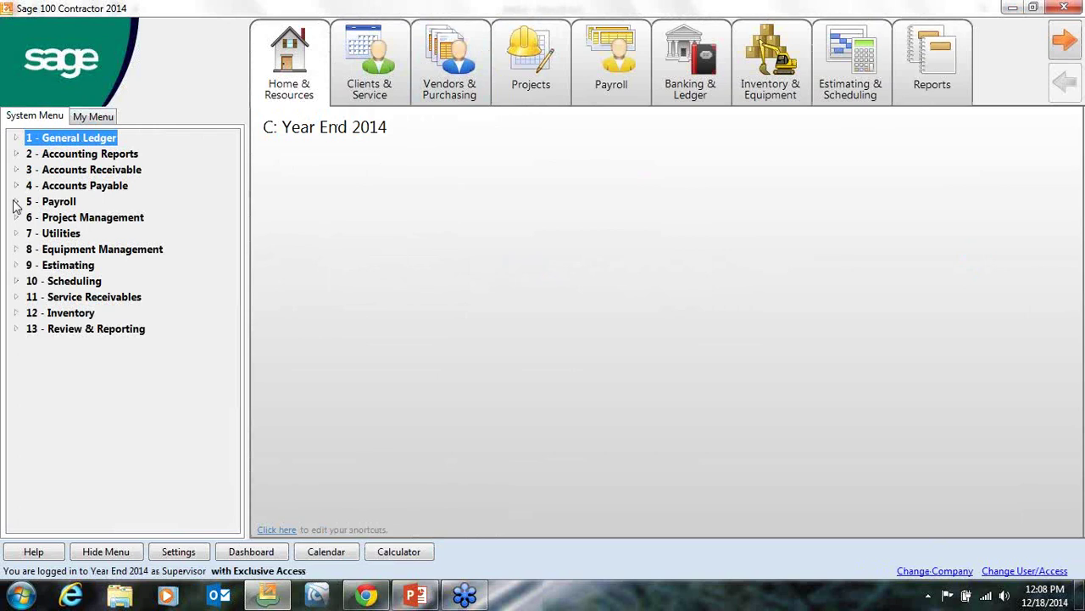
# Close the payroll year with the archive name 2014 PR YE, accept both deletion warnings, and exit Close Payroll Year.
pyautogui.click(15, 202)
pyautogui.click(31, 249)
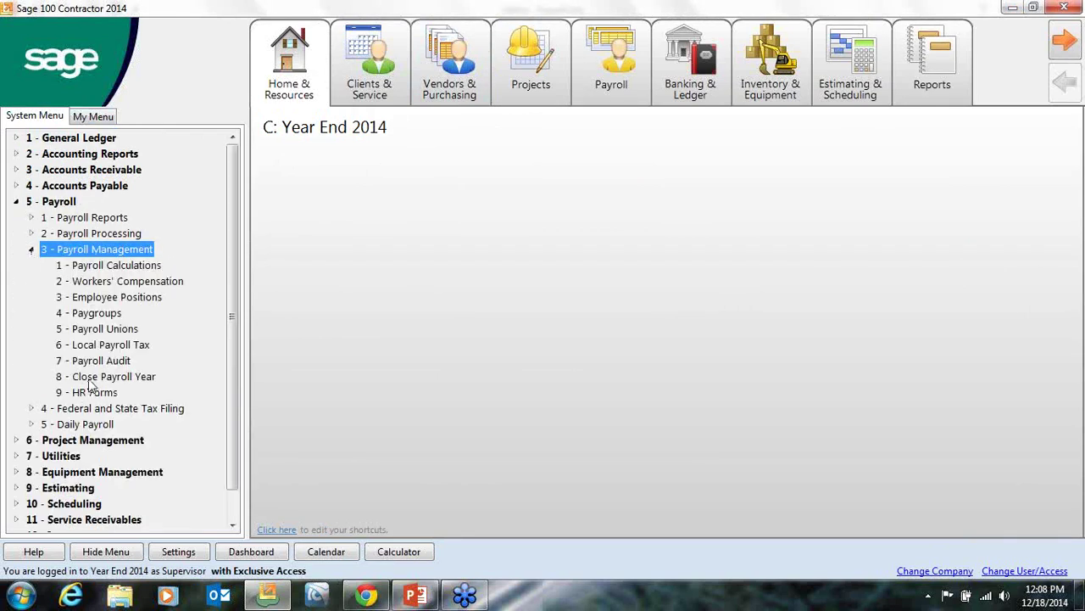
pyautogui.click(88, 381)
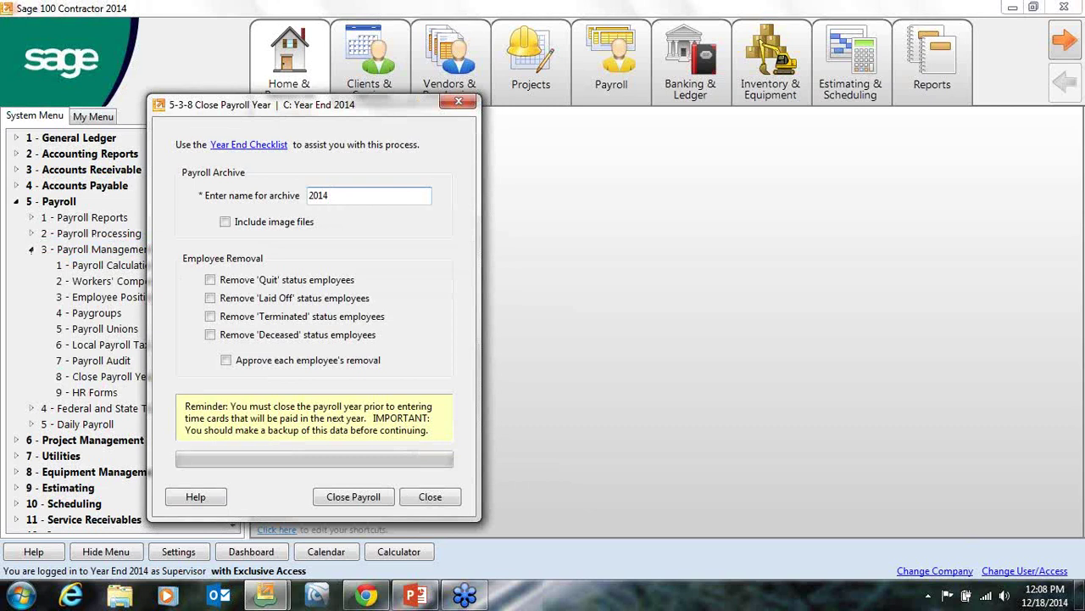
pyautogui.write('PR YE')
pyautogui.click(355, 501)
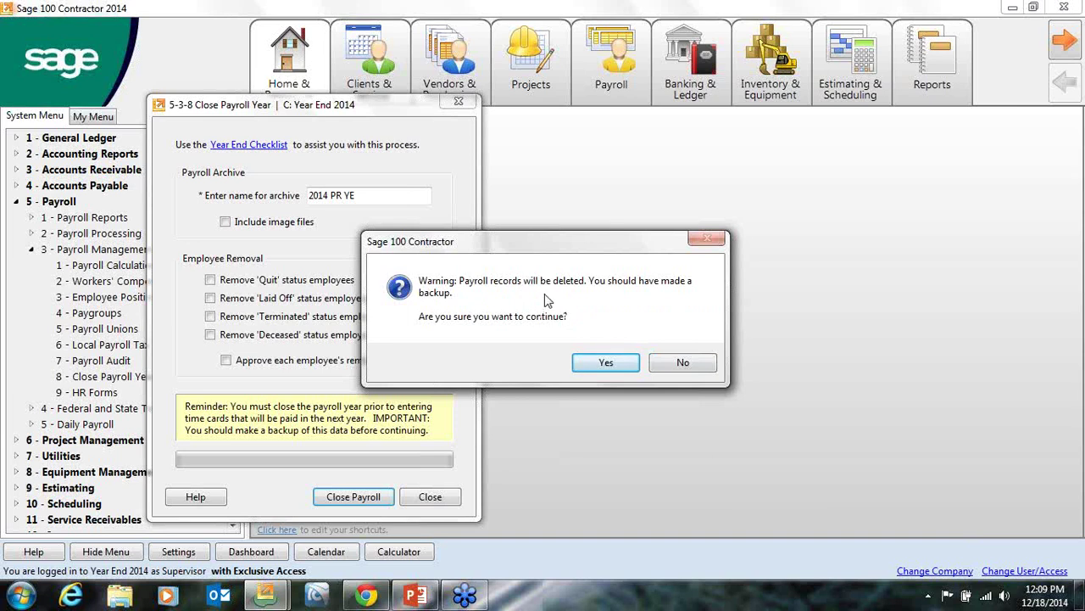
pyautogui.click(593, 364)
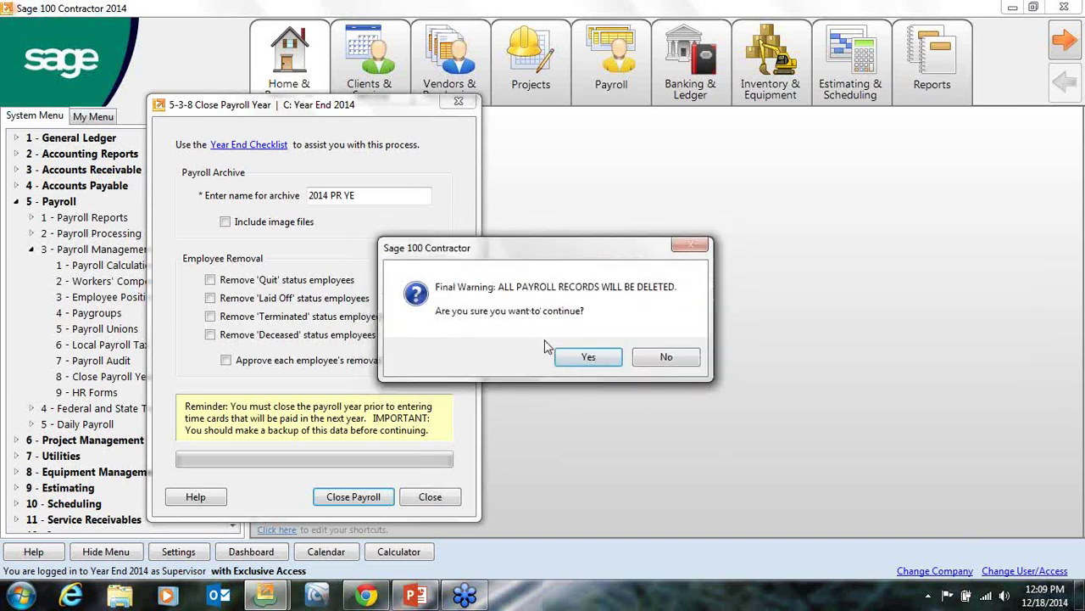
pyautogui.click(568, 359)
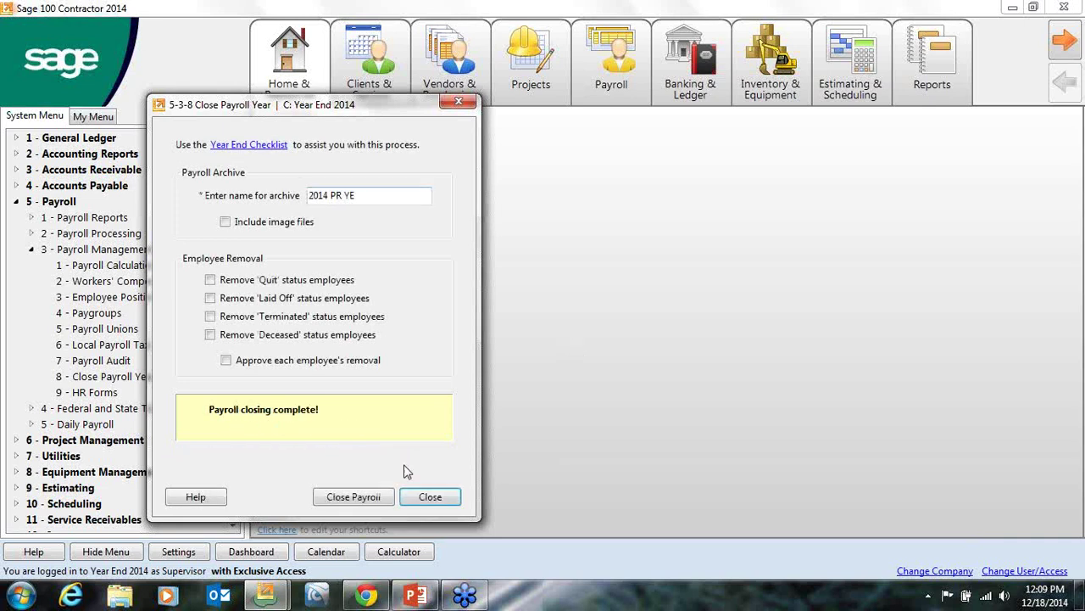
pyautogui.click(426, 497)
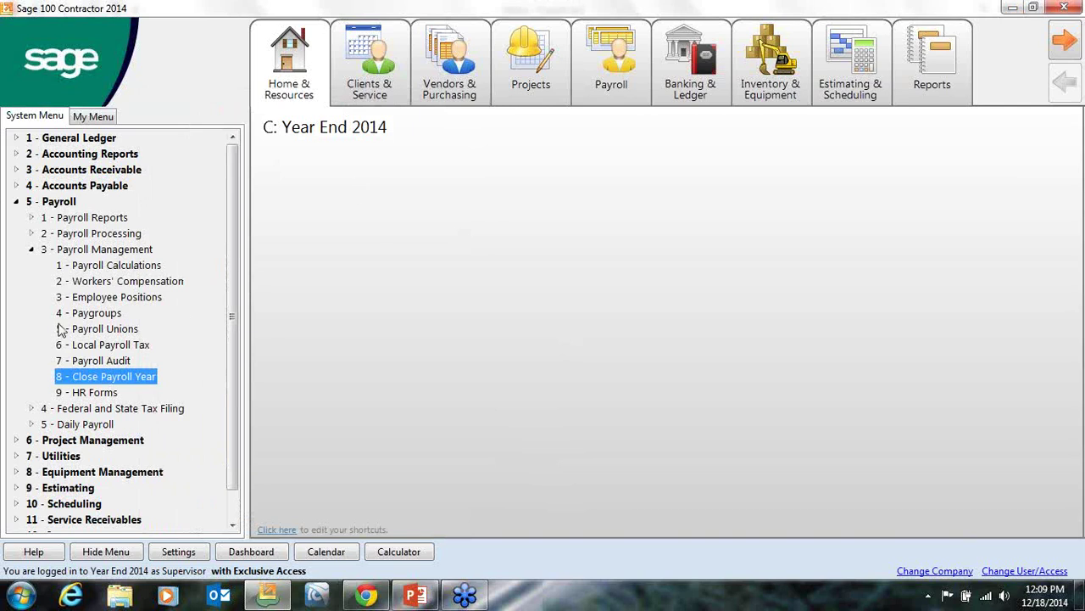
# Check the posted payroll records and employee 52's quarterly earnings after the close, and exit both windows.
pyautogui.click(611, 63)
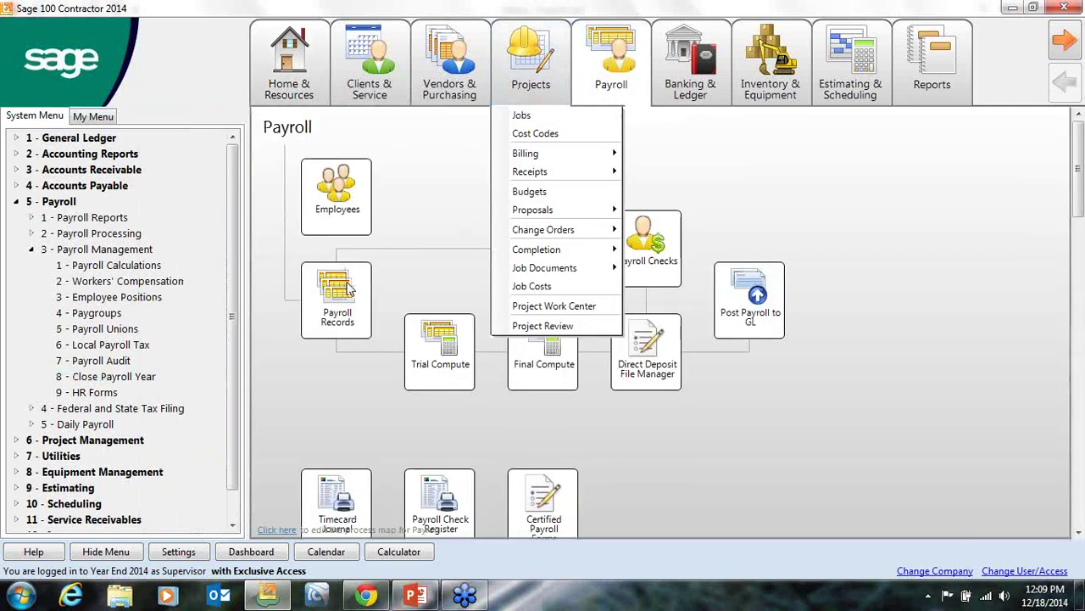
pyautogui.click(350, 290)
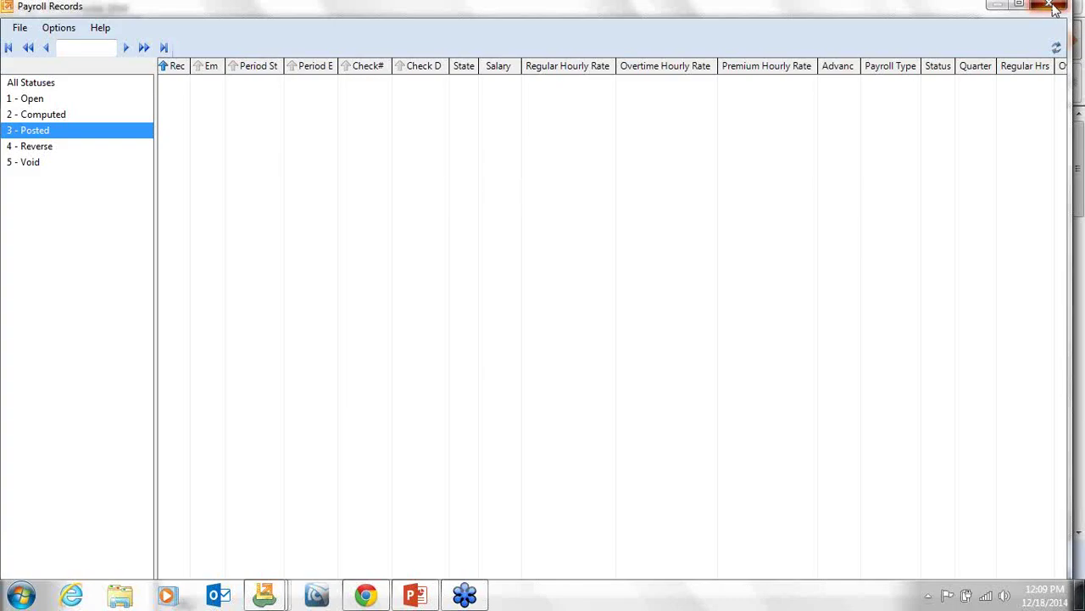
pyautogui.click(1048, 10)
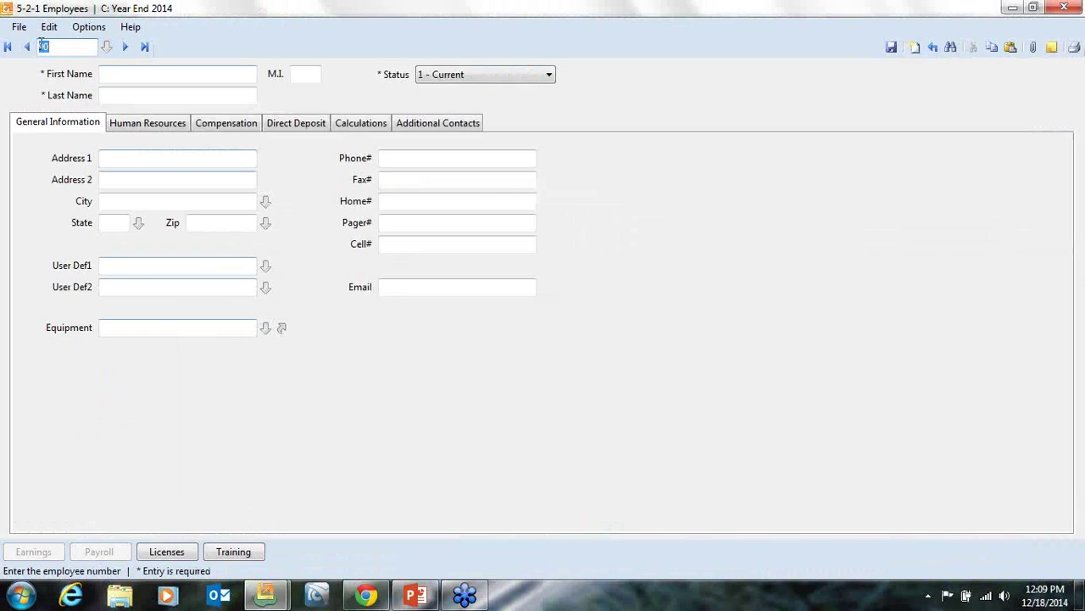
pyautogui.click(28, 47)
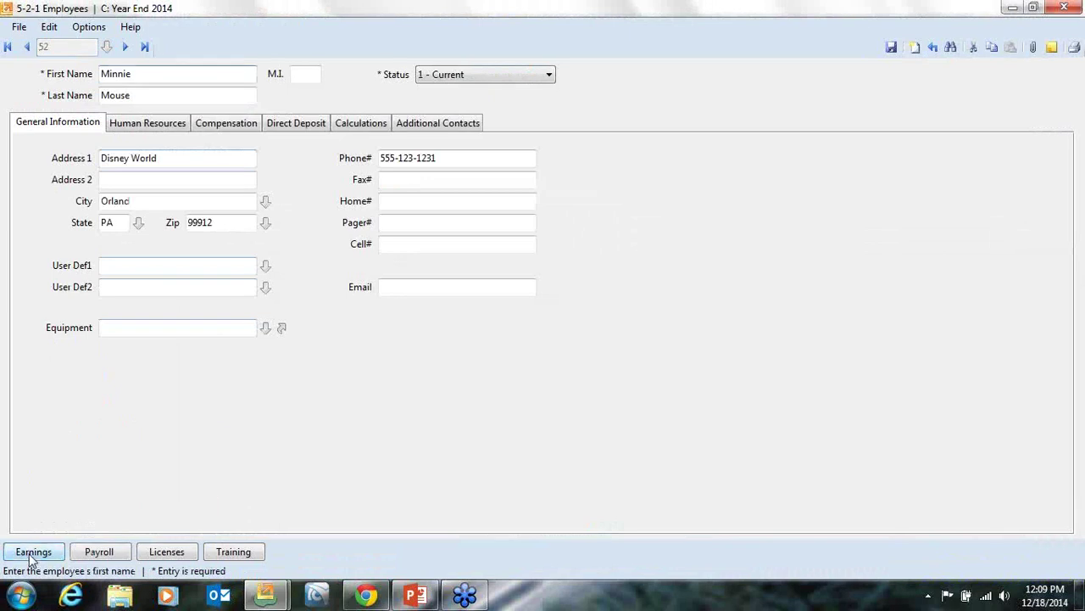
pyautogui.click(32, 555)
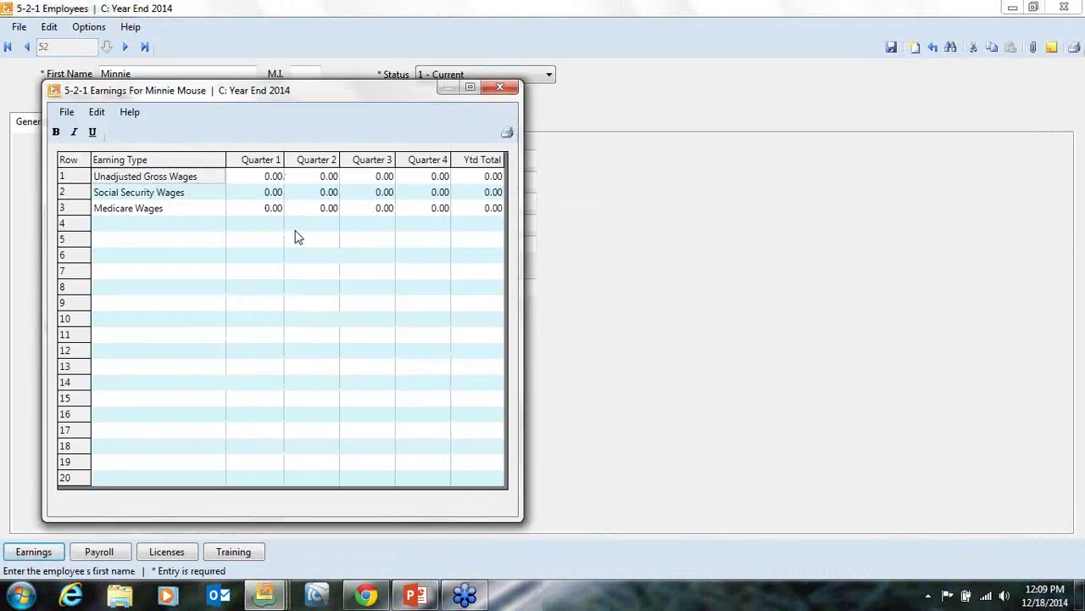
pyautogui.click(501, 90)
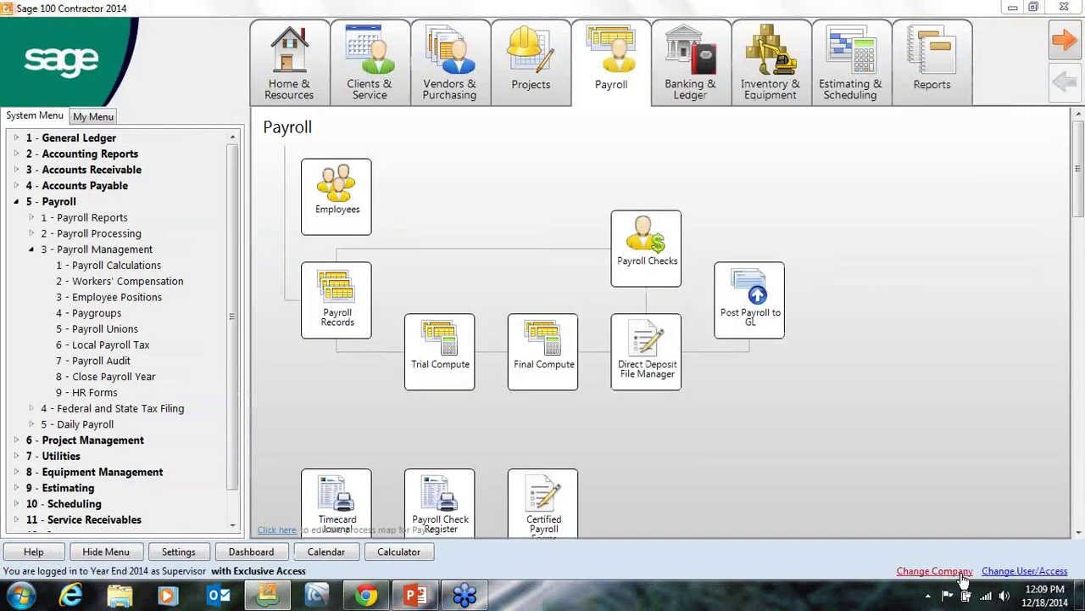
# Switch to the archived company 2014 PR YE on Local Disk (C:), log in as Supervisor and acknowledge the archive reminder.
pyautogui.click(963, 574)
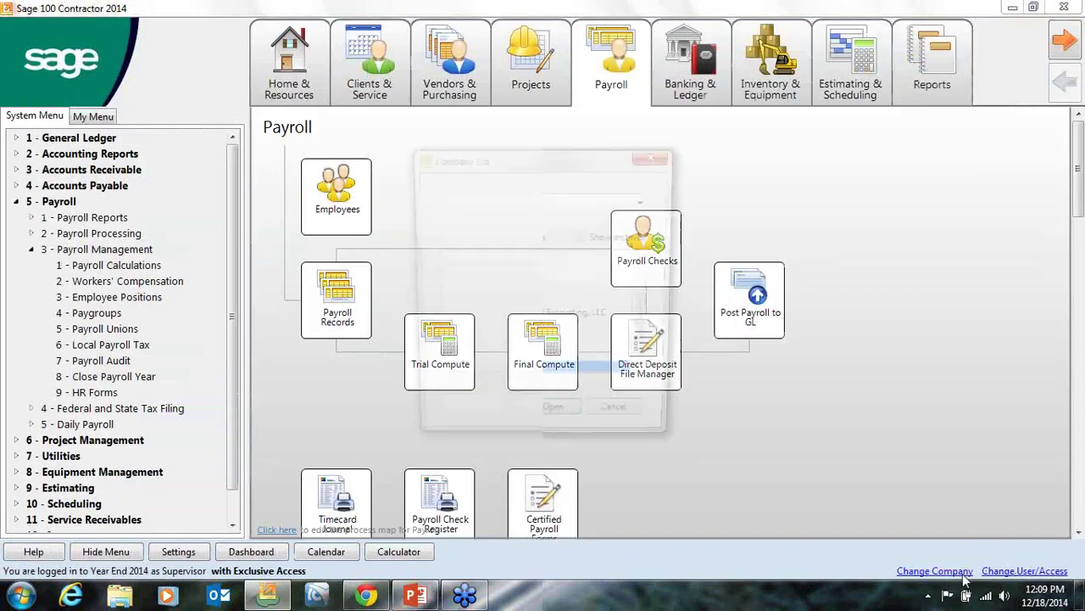
pyautogui.click(609, 238)
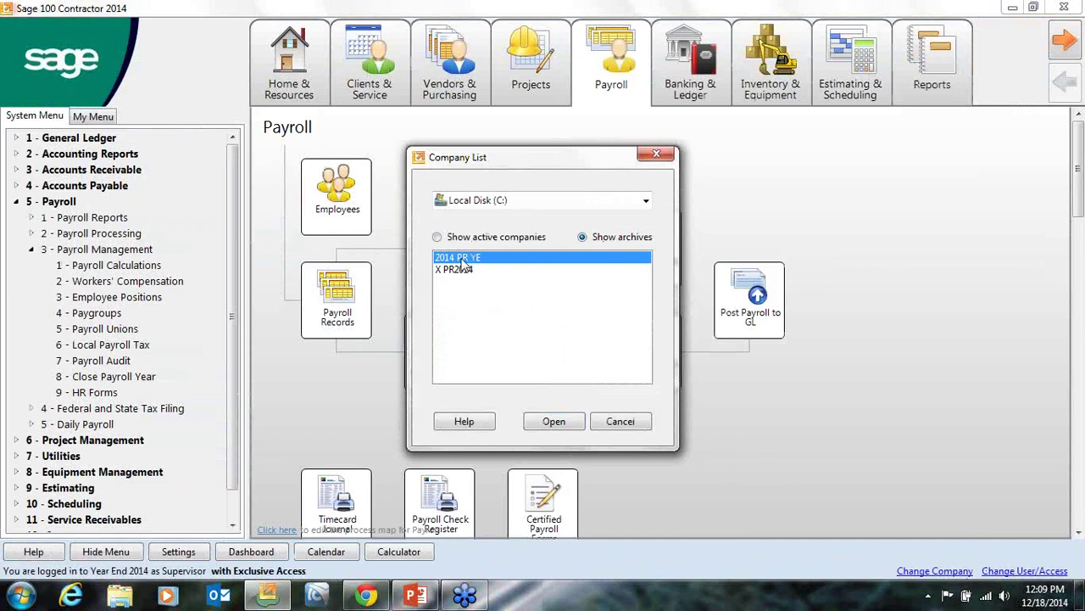
pyautogui.click(553, 420)
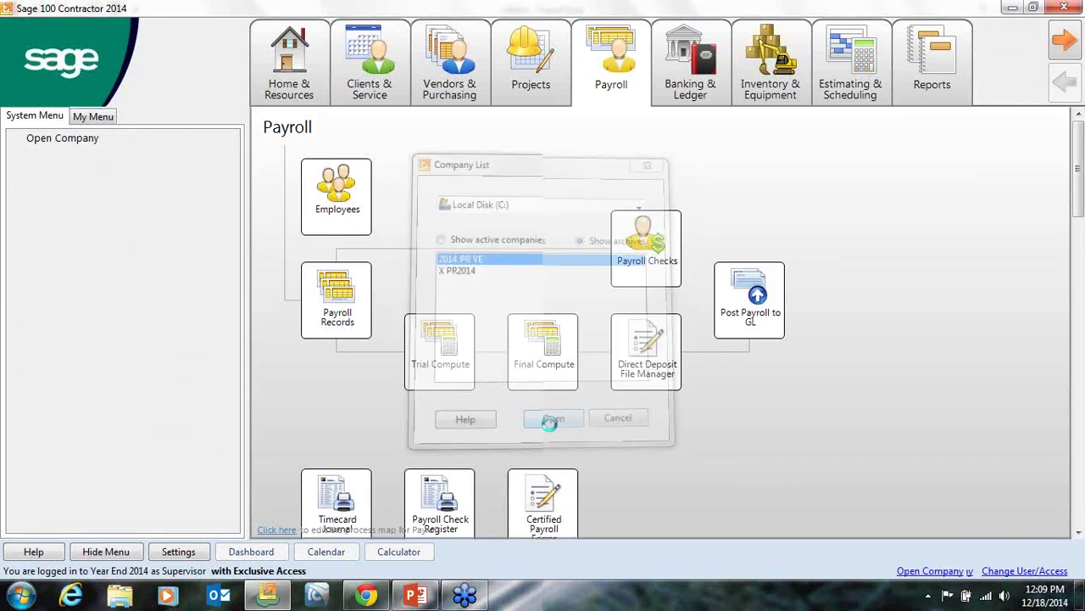
pyautogui.press('Return')
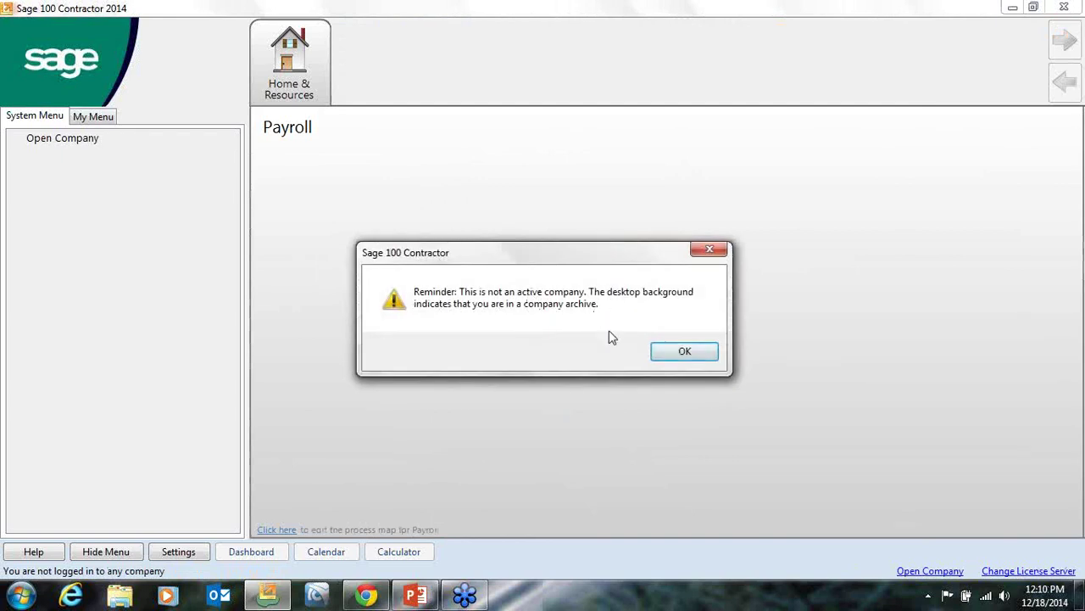
pyautogui.click(688, 352)
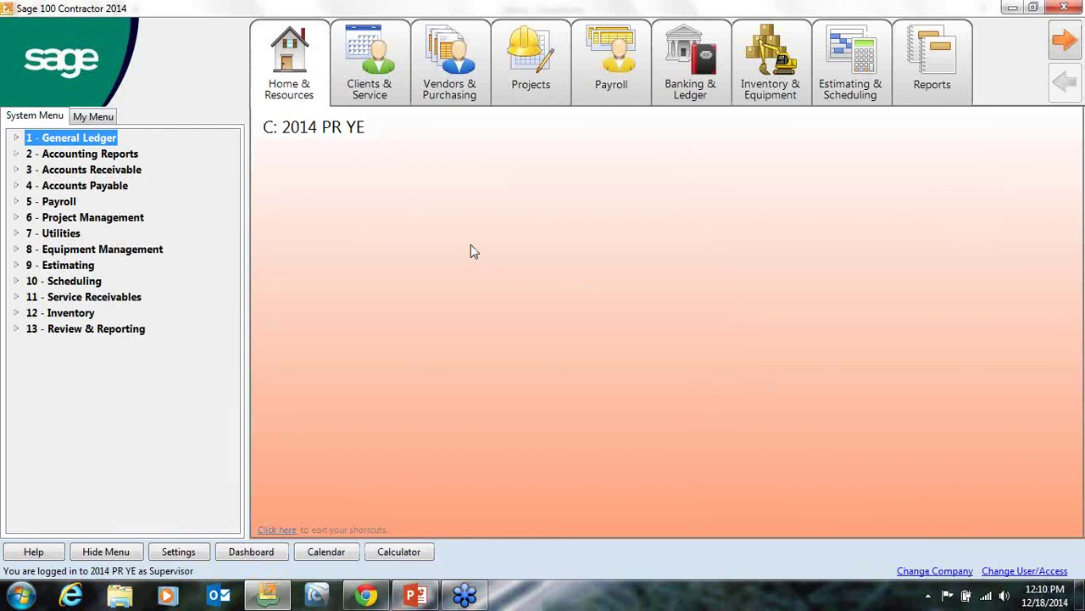
# Display the archive company's Payroll process map and list its payroll functions.
pyautogui.moveTo(606, 72)
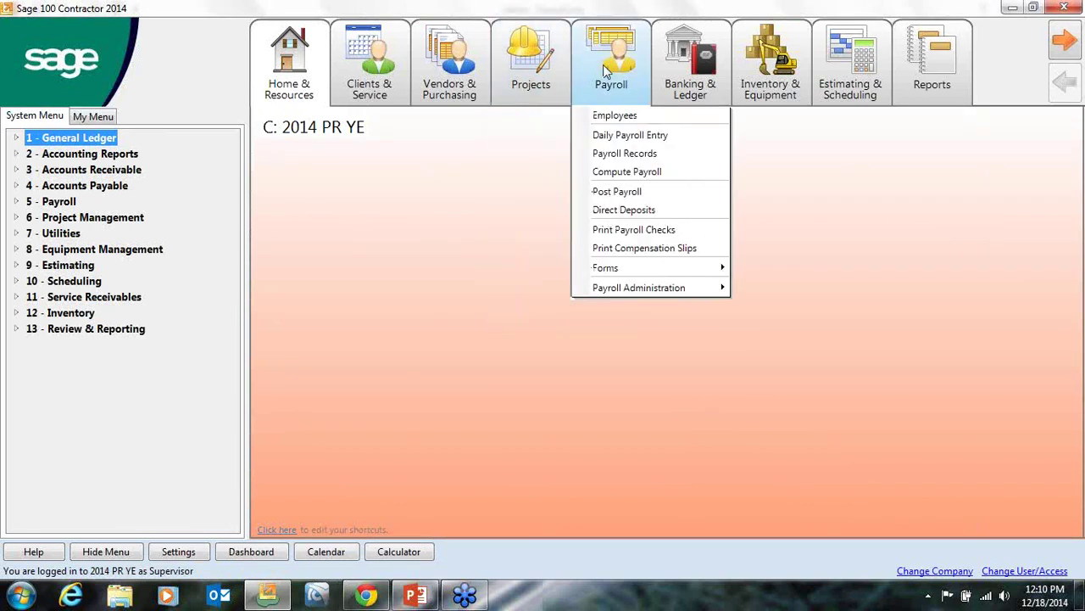
pyautogui.click(603, 63)
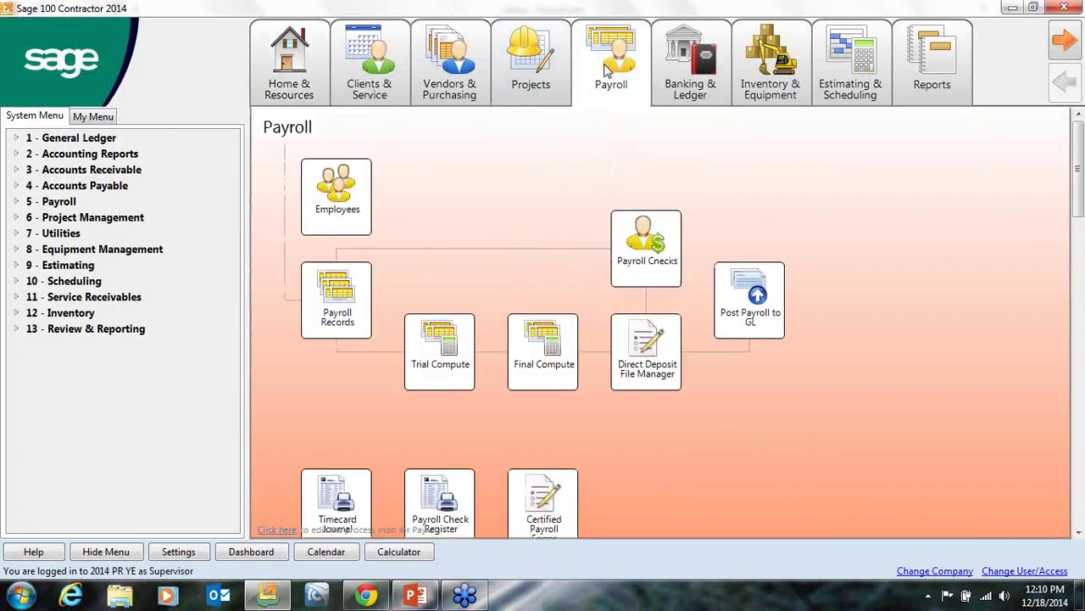
pyautogui.click(17, 202)
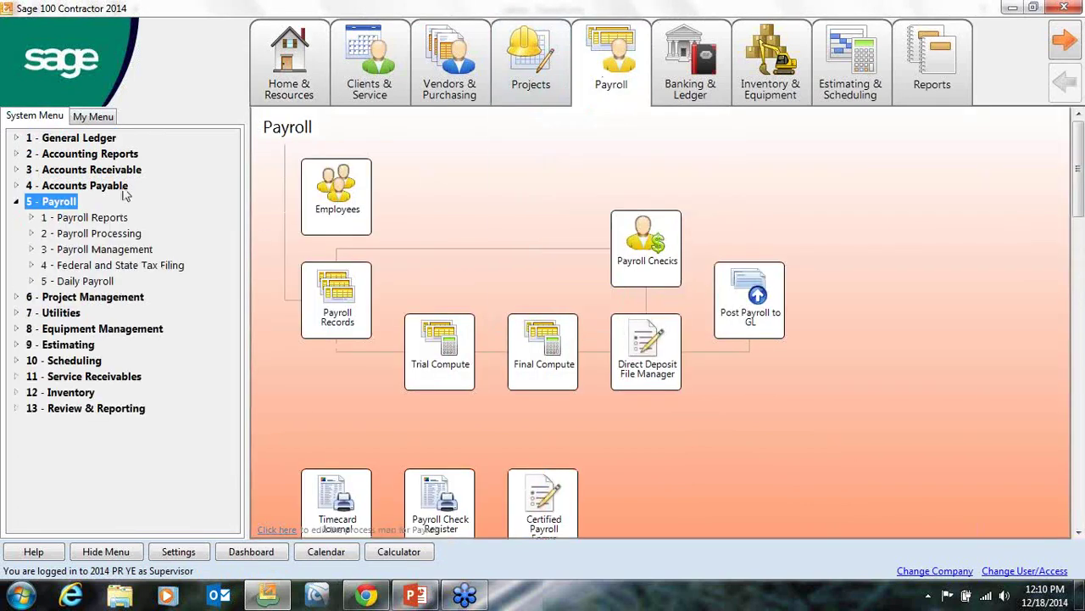
pyautogui.moveTo(383, 81)
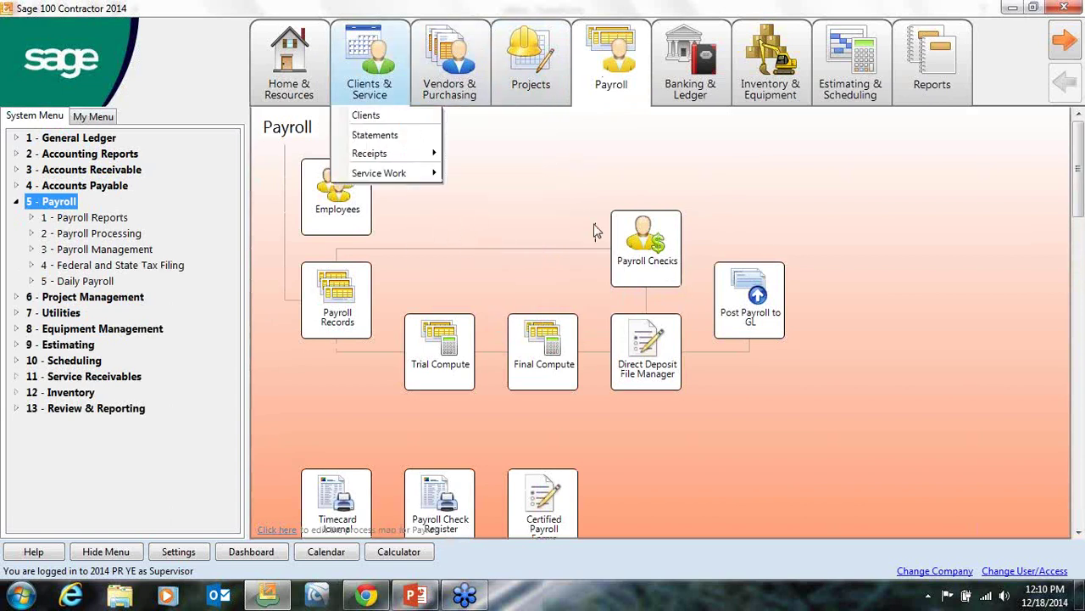
# Open the payroll Federal Forms under Federal and State Tax Filing and turn off the archive reminders for this login.
pyautogui.click(31, 248)
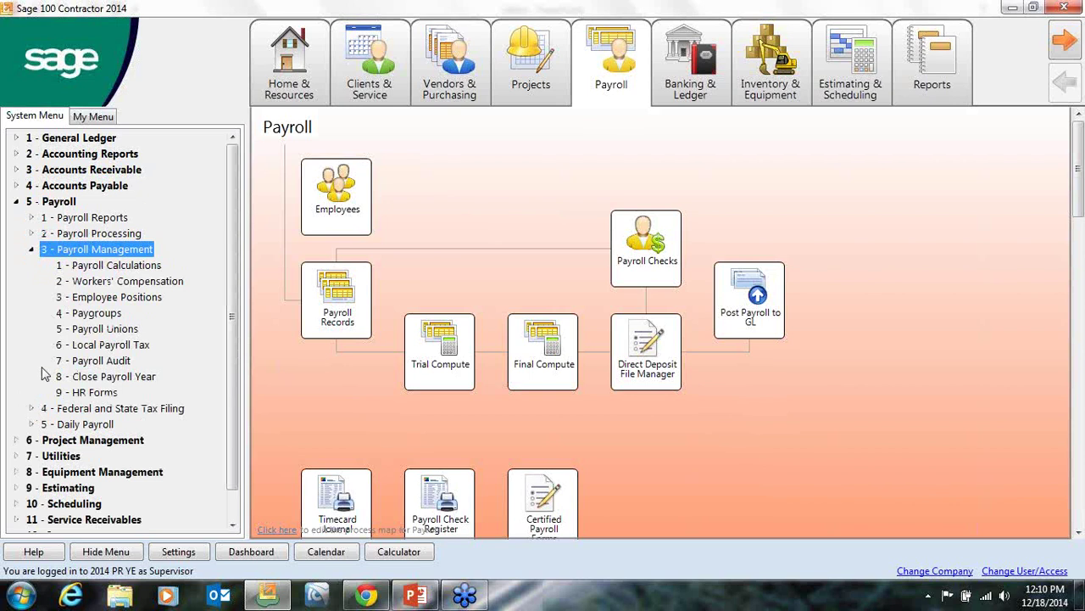
pyautogui.click(31, 249)
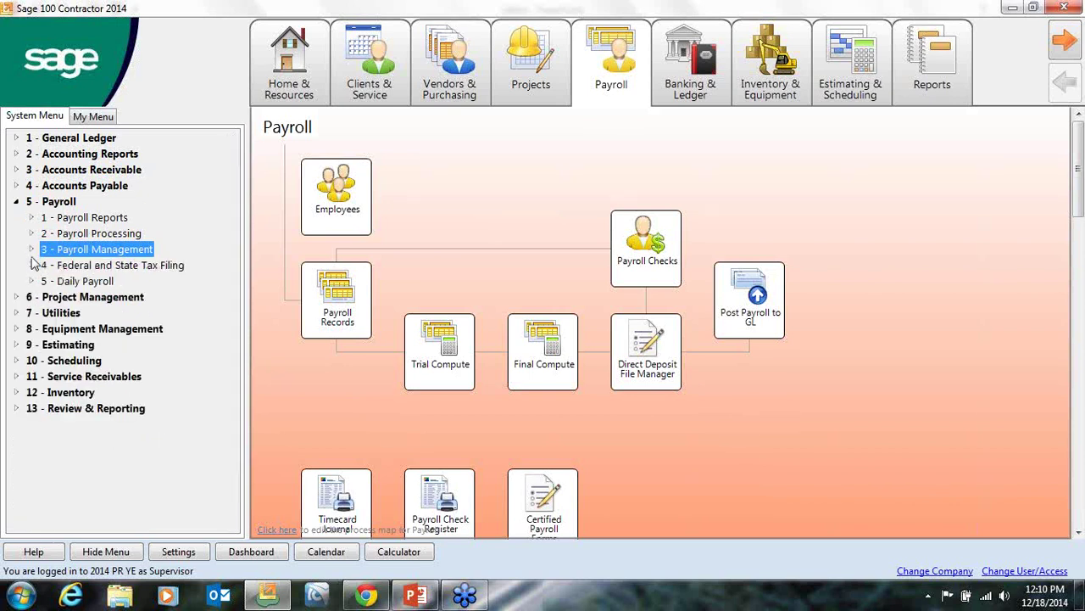
pyautogui.click(32, 264)
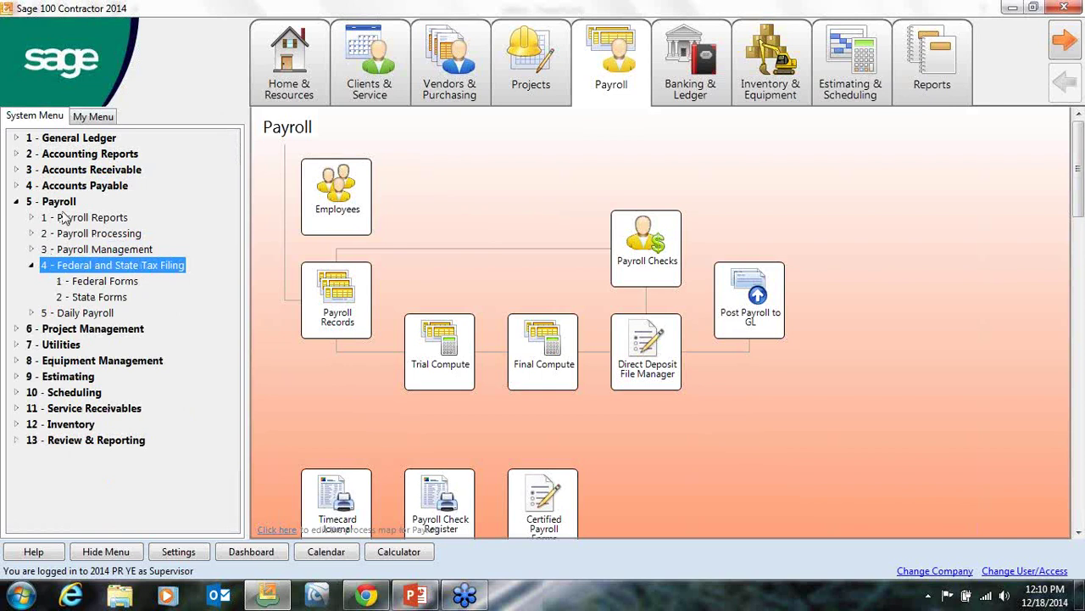
pyautogui.click(91, 284)
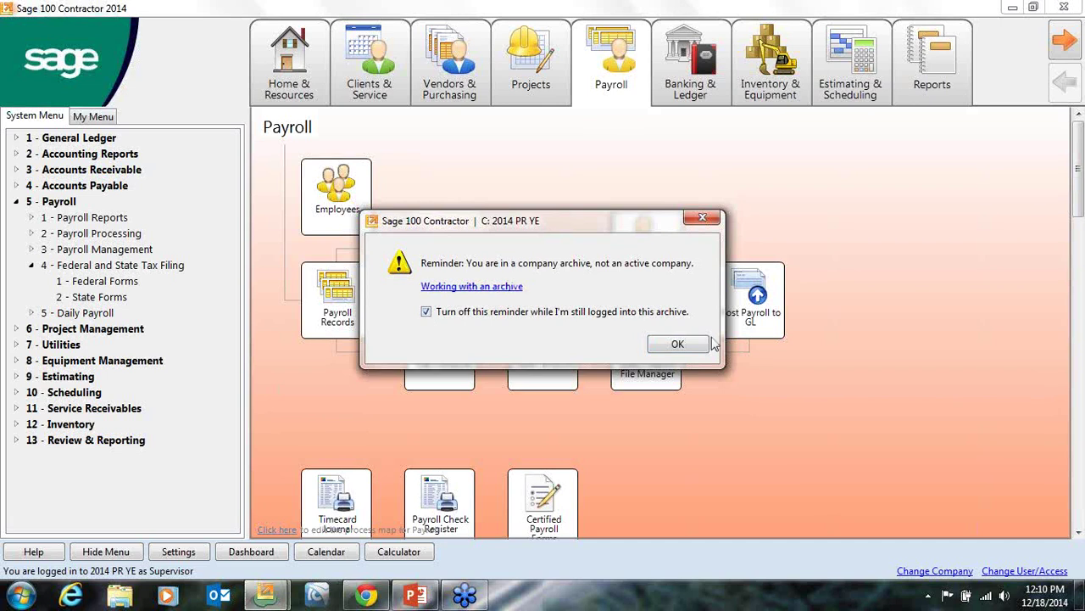
pyautogui.click(684, 348)
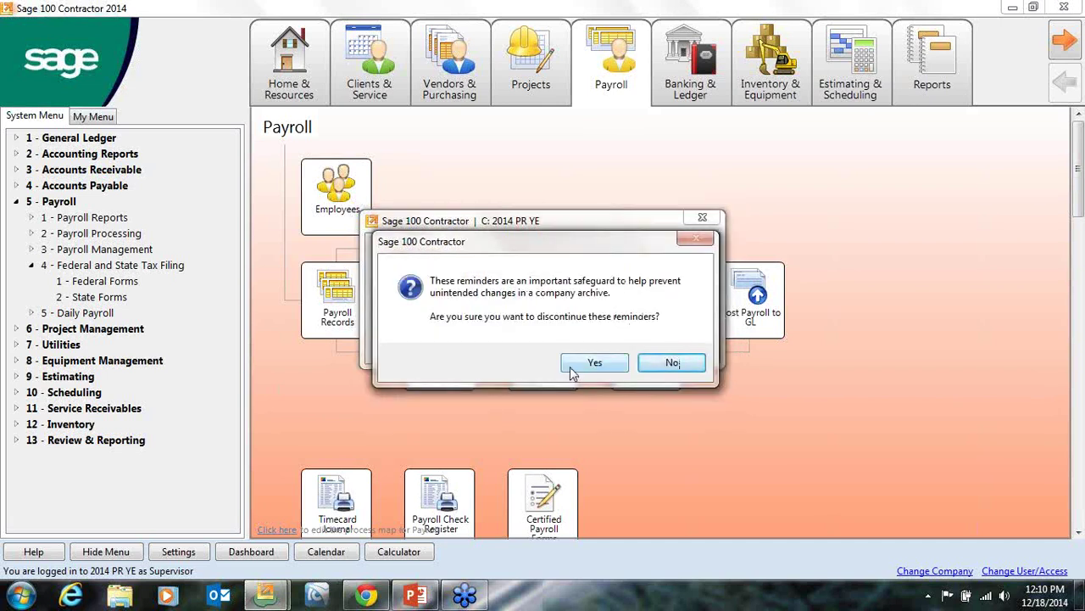
pyautogui.click(593, 362)
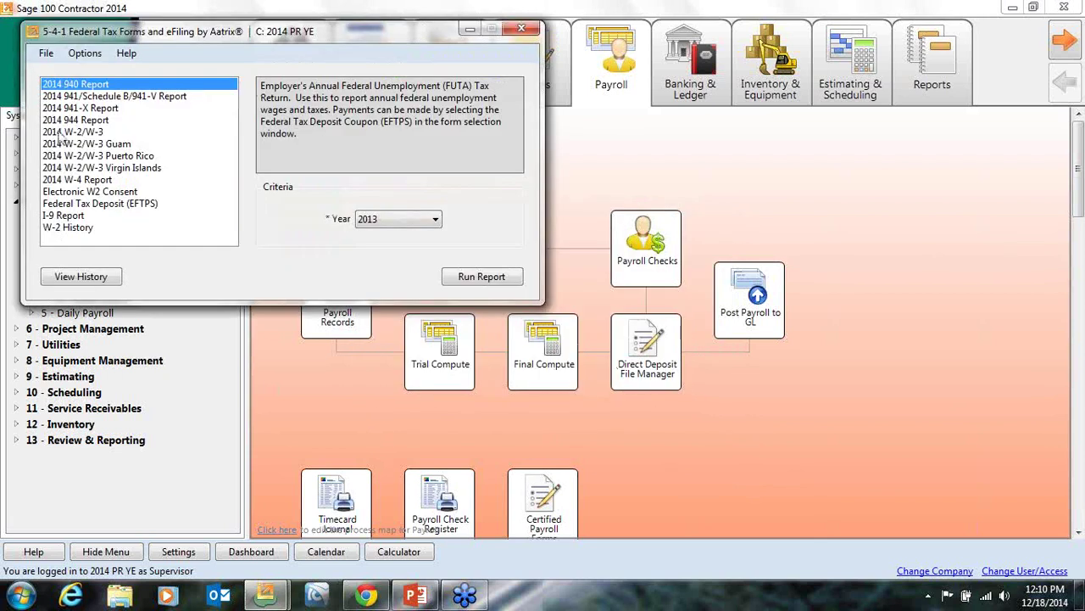
# Run the 2014 W-2/W-3 report with the criteria year set to 2014.
pyautogui.click(59, 133)
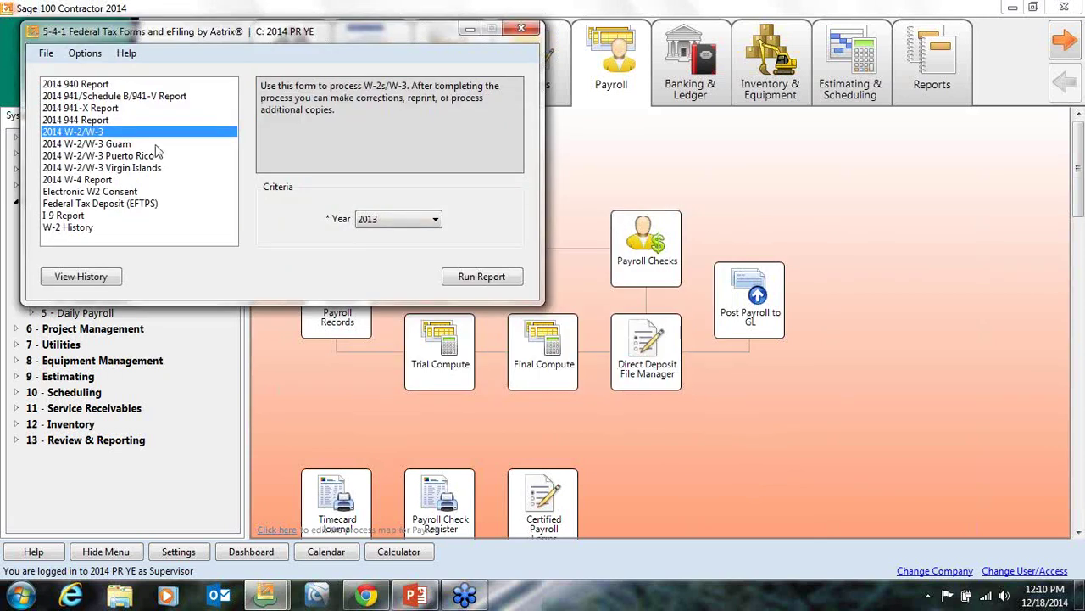
pyautogui.click(381, 218)
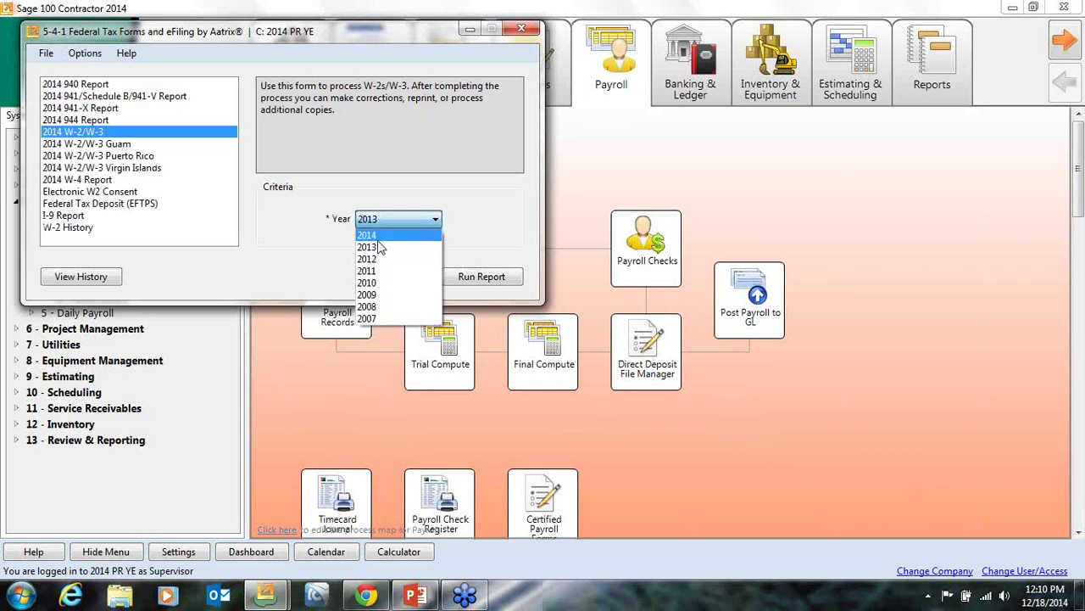
pyautogui.click(380, 239)
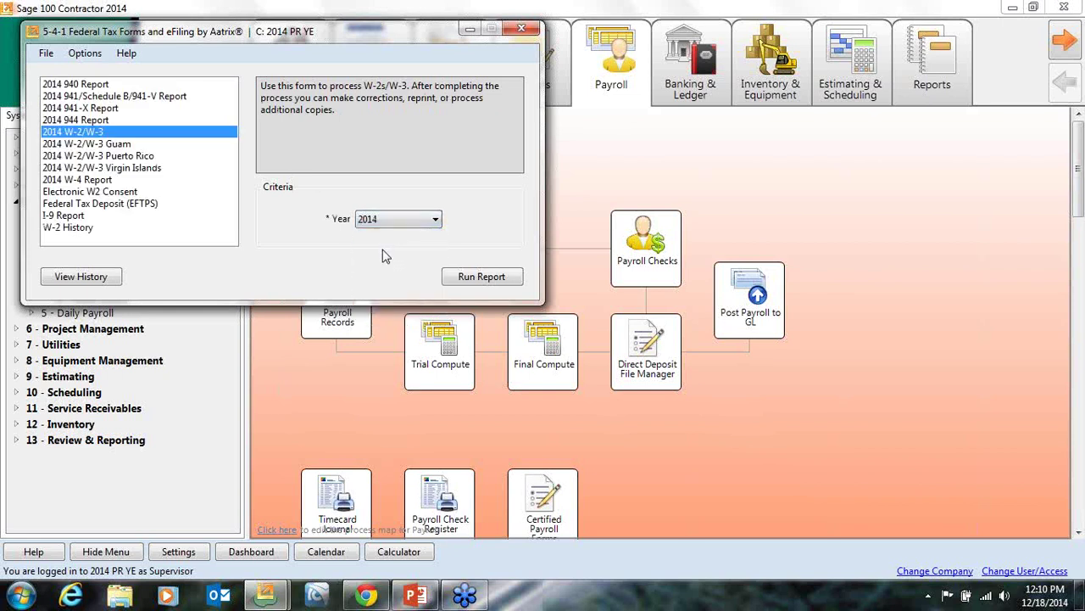
pyautogui.click(482, 278)
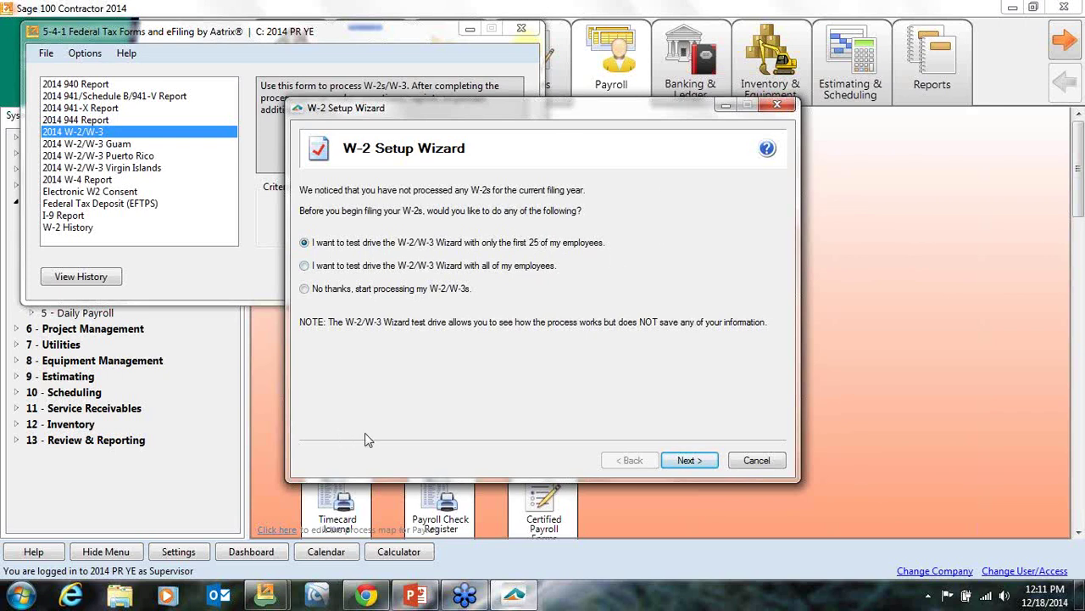
# Start processing the actual W-2/W-3s without a test drive, accepting the company FEIN, company information and filing for own company/employer.
pyautogui.click(305, 289)
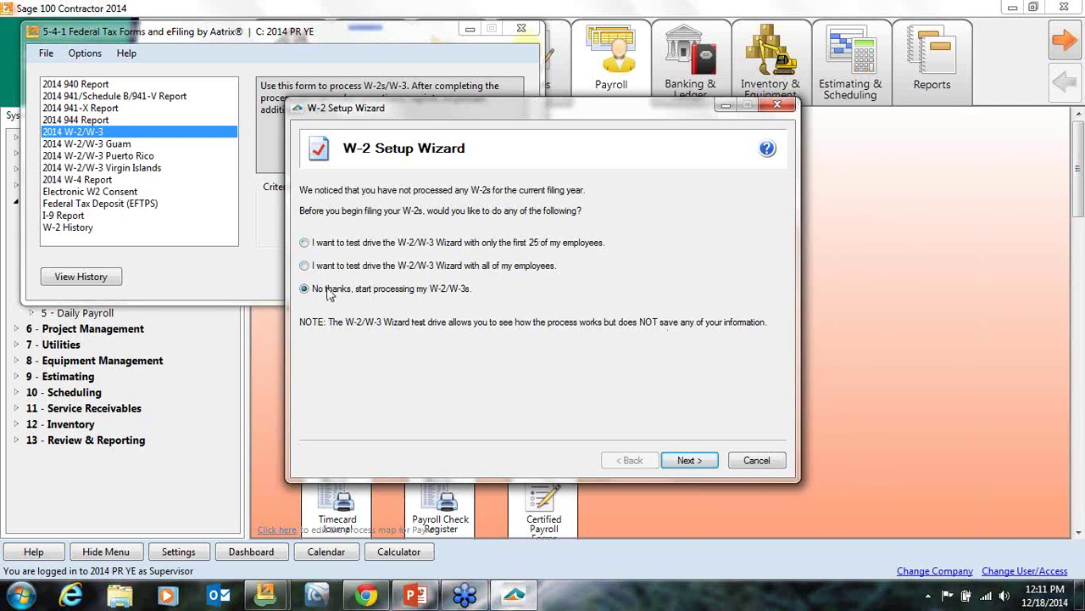
pyautogui.click(703, 466)
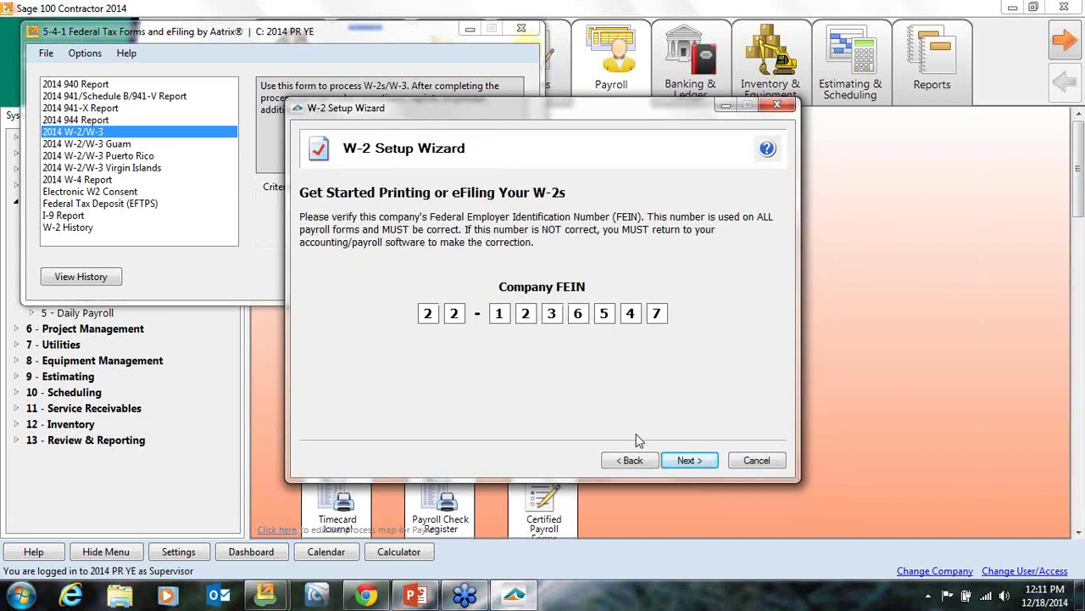
pyautogui.click(689, 459)
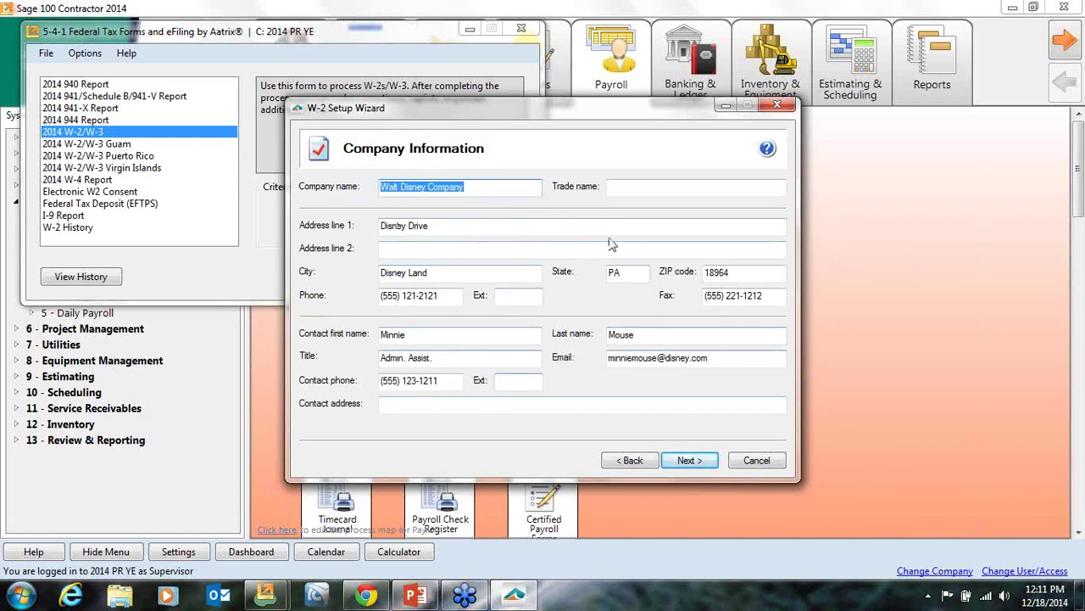
pyautogui.click(686, 459)
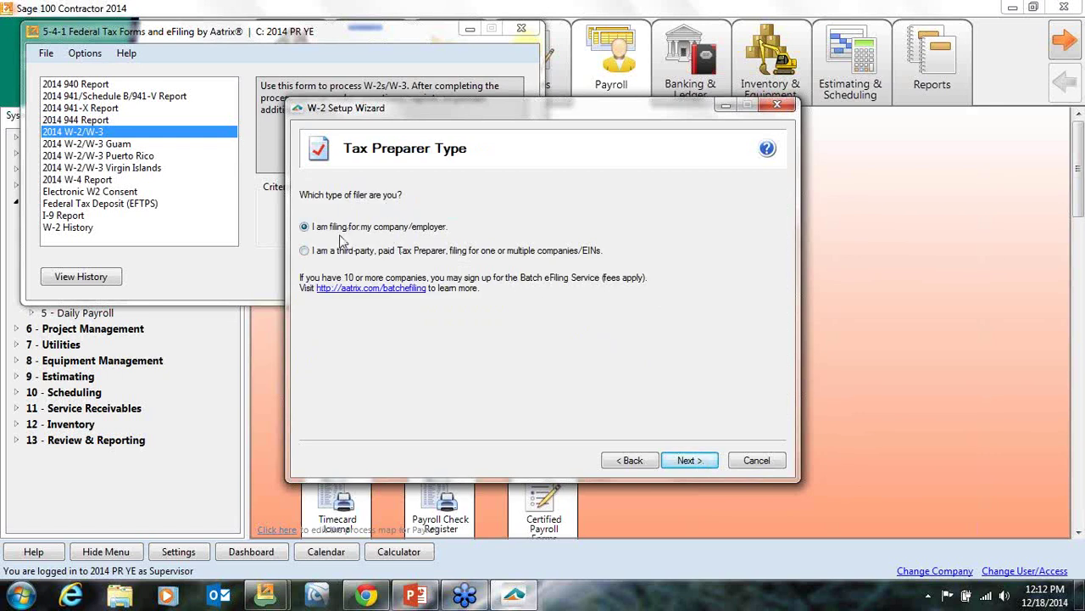
pyautogui.click(690, 460)
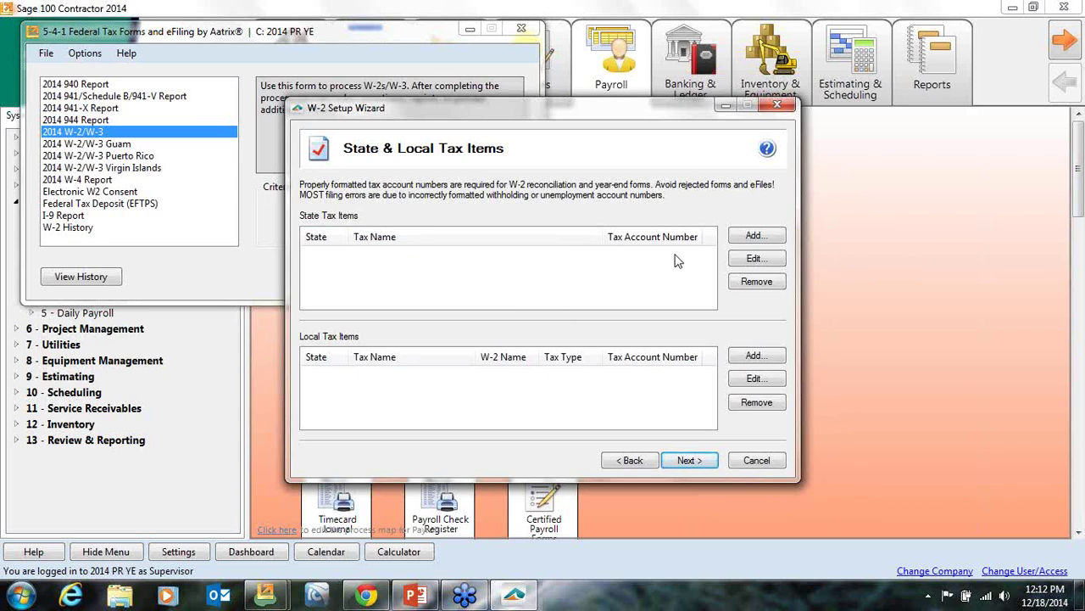
# Continue past the empty state and local tax items and accept No for all five data verification questions.
pyautogui.click(740, 265)
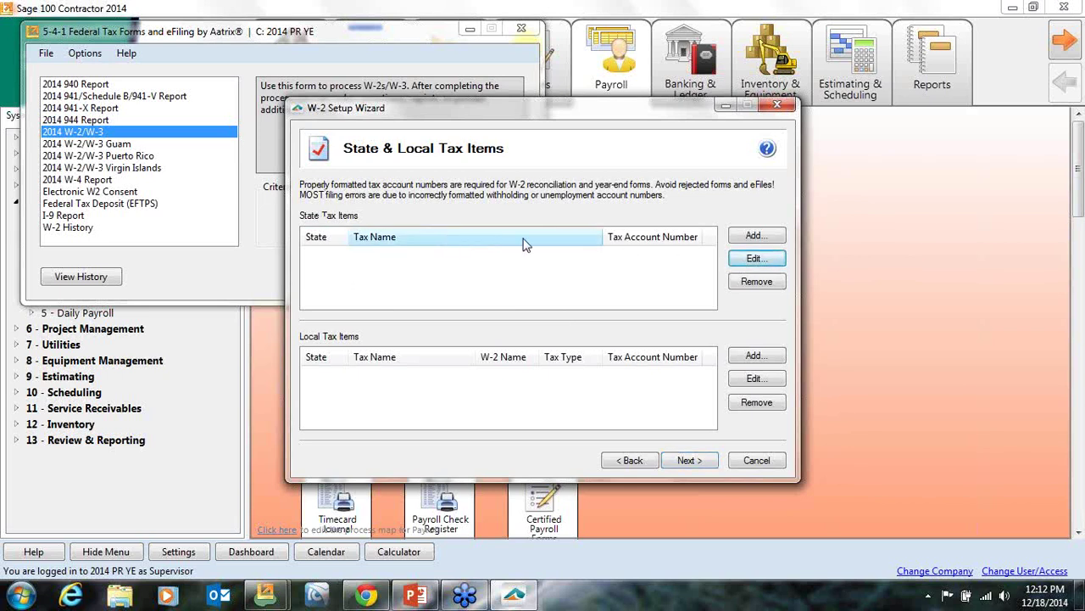
pyautogui.click(690, 460)
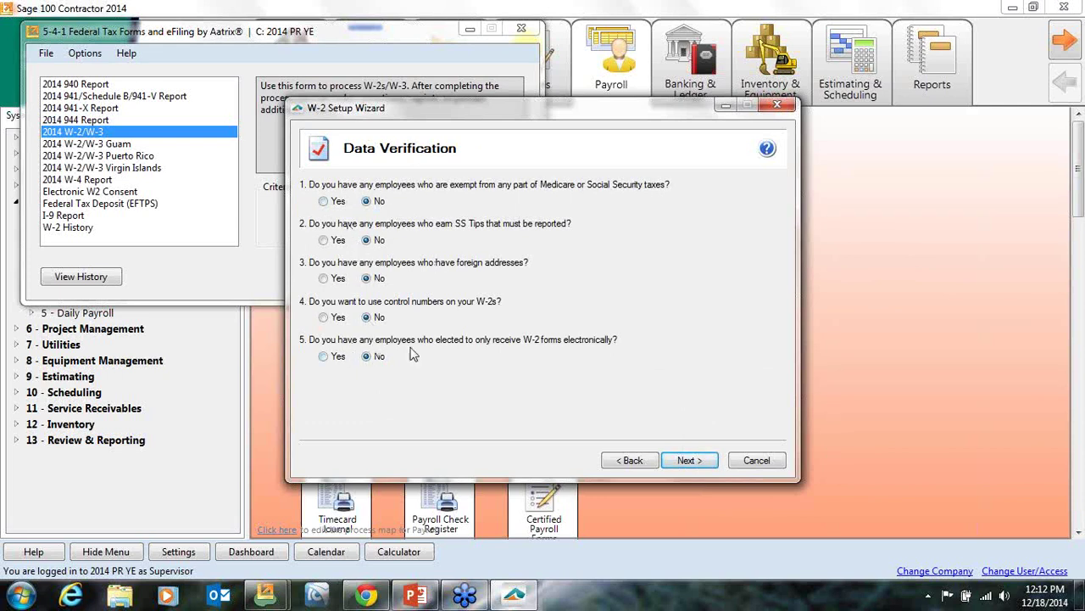
pyautogui.click(689, 462)
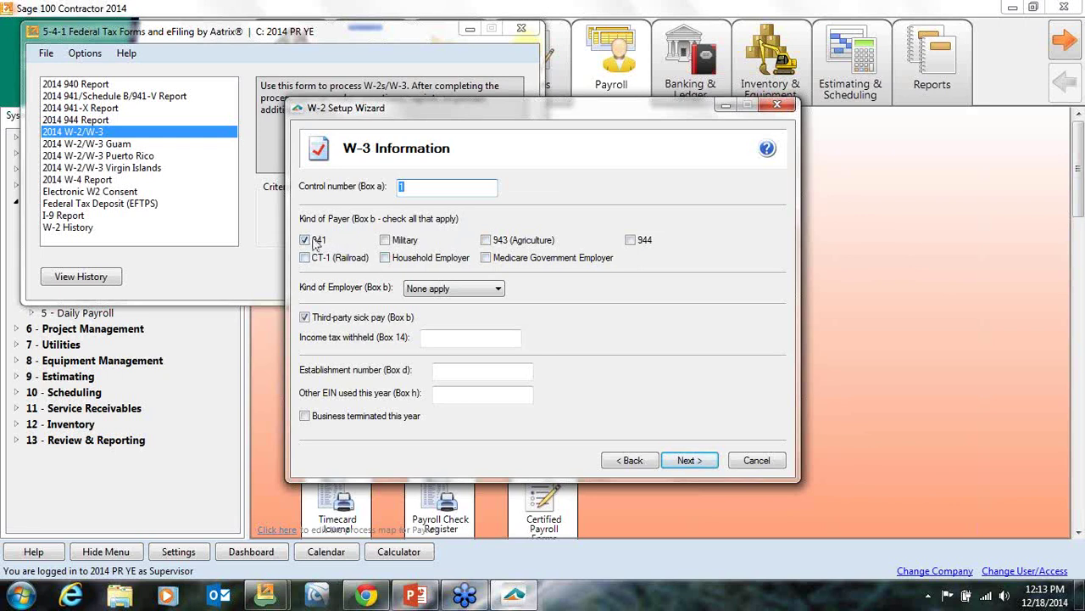
# Complete the W-3 information with None apply as kind of employer and confirm a single payroll data file for this EIN.
pyautogui.click(419, 288)
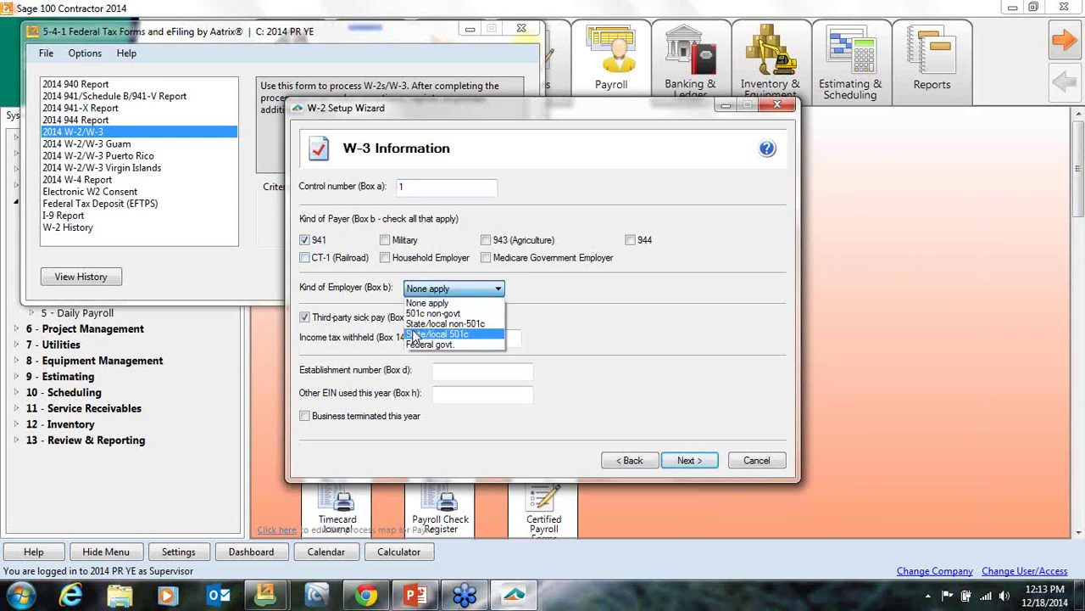
pyautogui.click(424, 304)
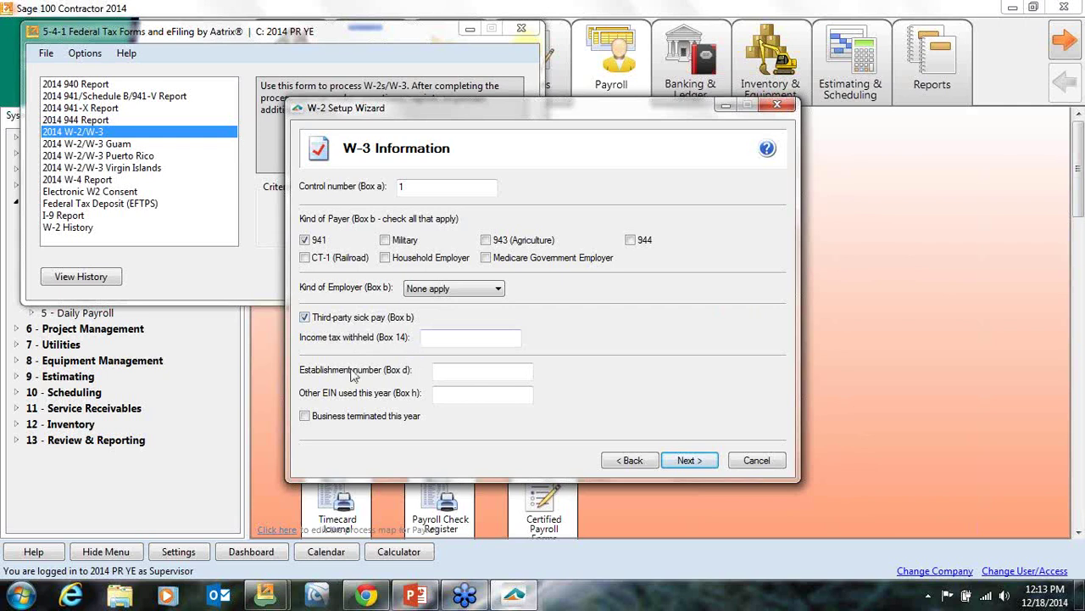
pyautogui.click(697, 462)
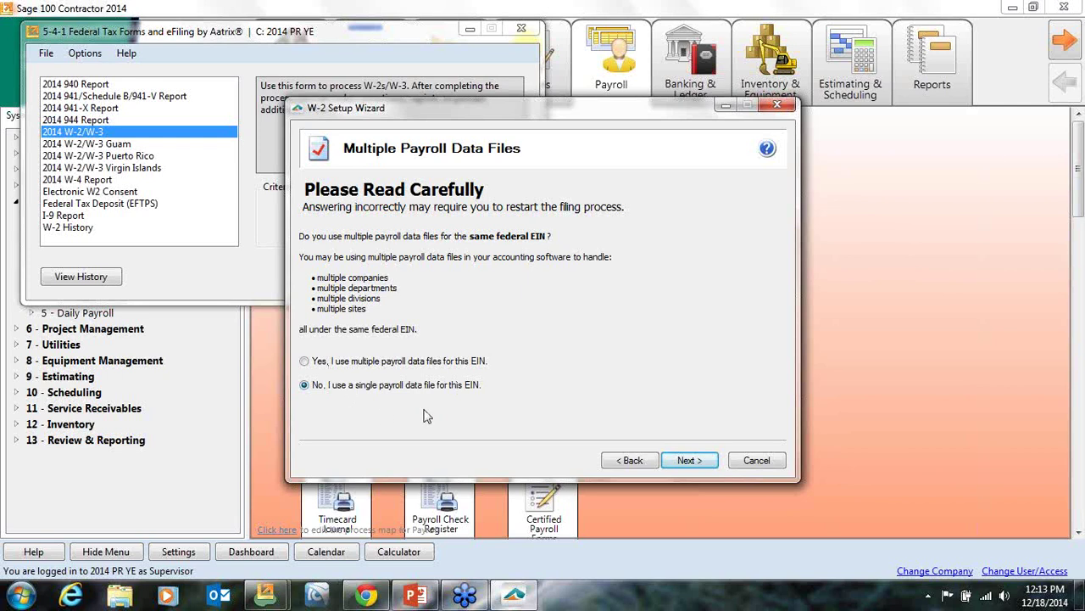
pyautogui.click(689, 460)
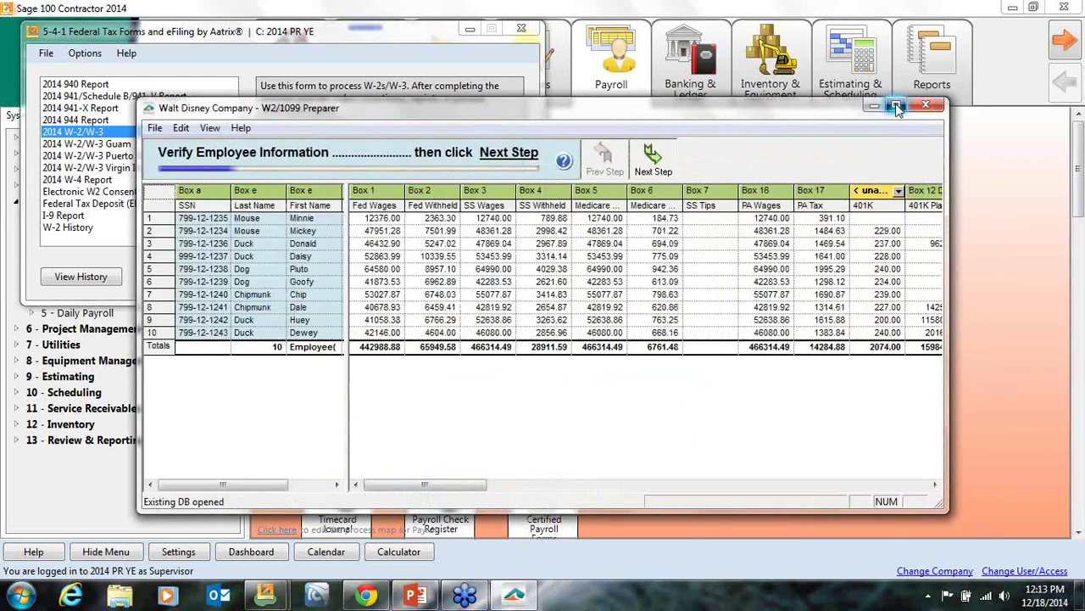
# Maximize the W2/1099 Preparer and review the employee name and address columns, leaving only SSN and last name in the frozen pane.
pyautogui.doubleClick(700, 38)
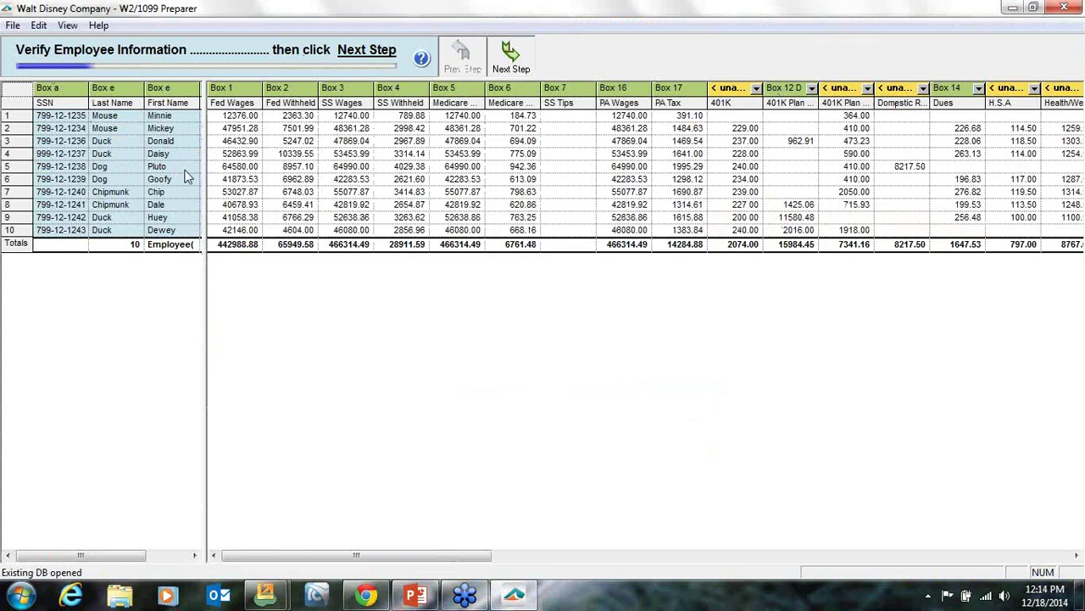
pyautogui.moveTo(203, 179); pyautogui.dragTo(568, 179)
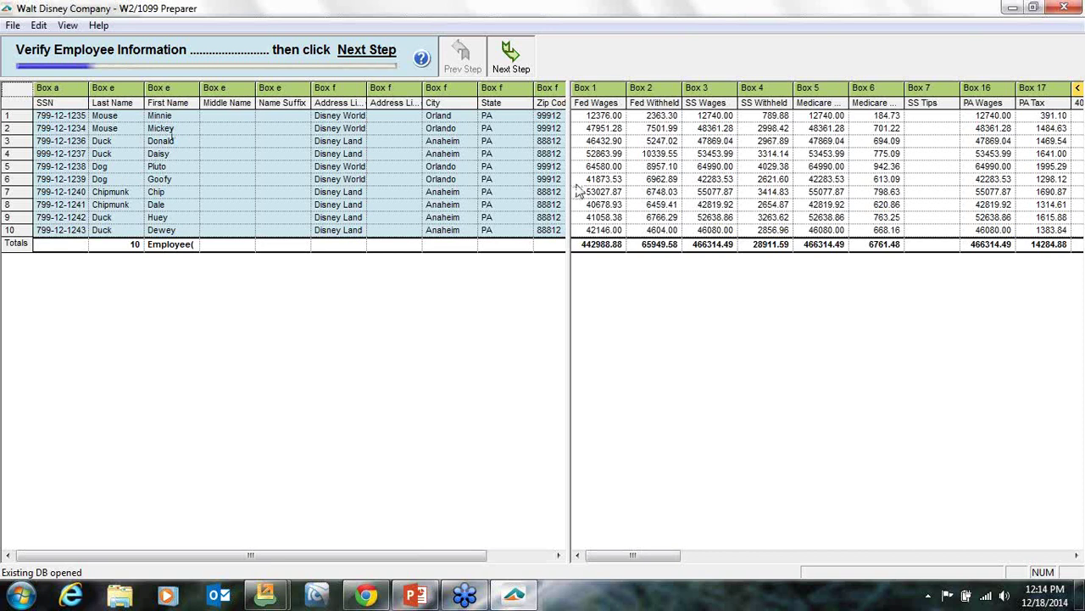
pyautogui.moveTo(569, 186); pyautogui.dragTo(843, 184)
pyautogui.moveTo(187, 168); pyautogui.dragTo(136, 168)
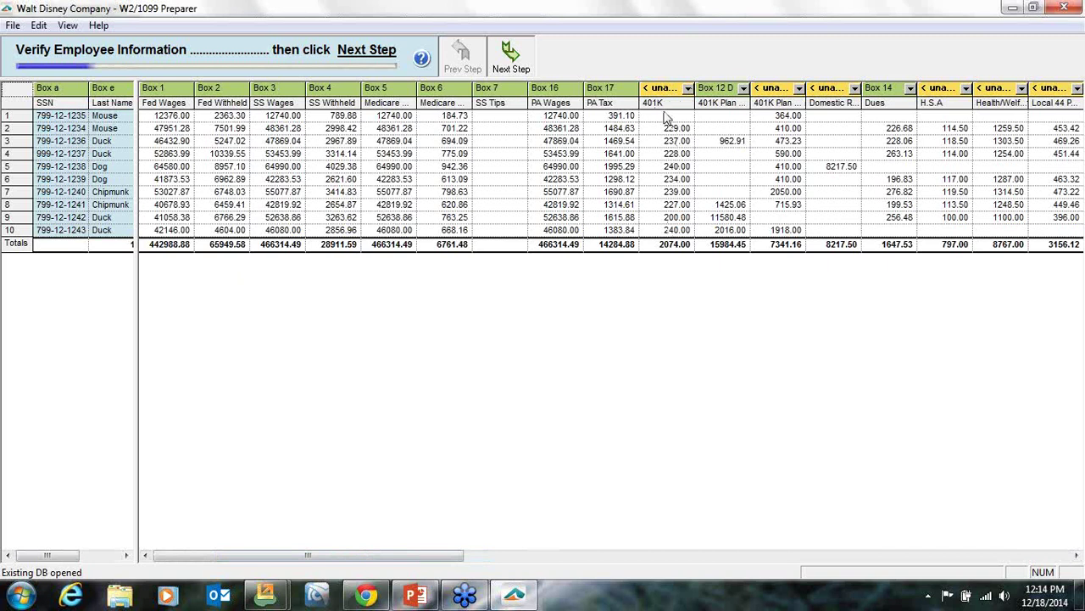
# Check the full names of the two truncated 401K Plan columns without renaming them.
pyautogui.doubleClick(714, 102)
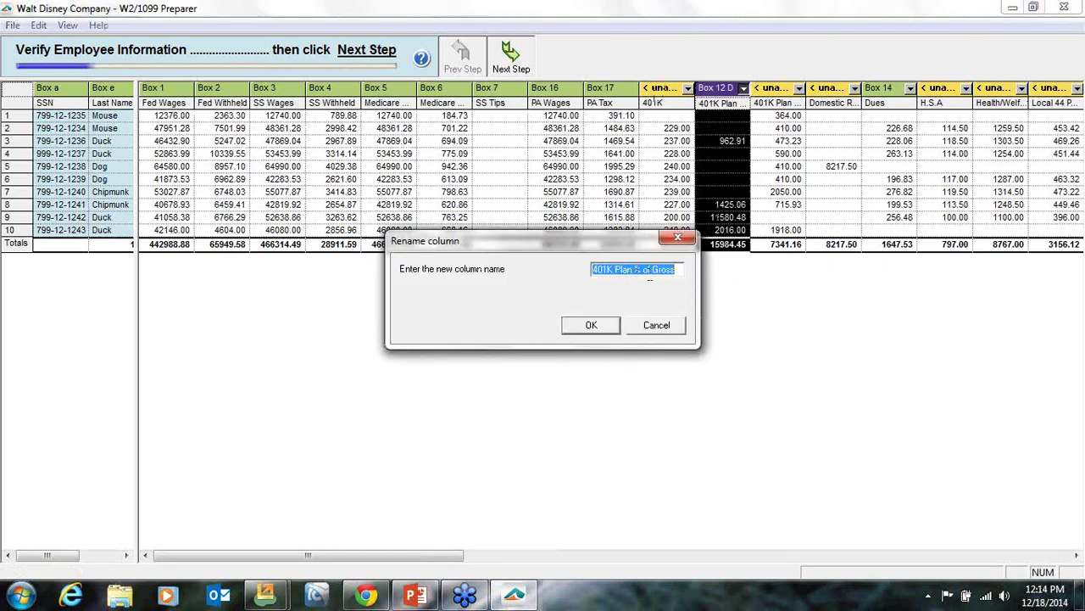
pyautogui.click(653, 324)
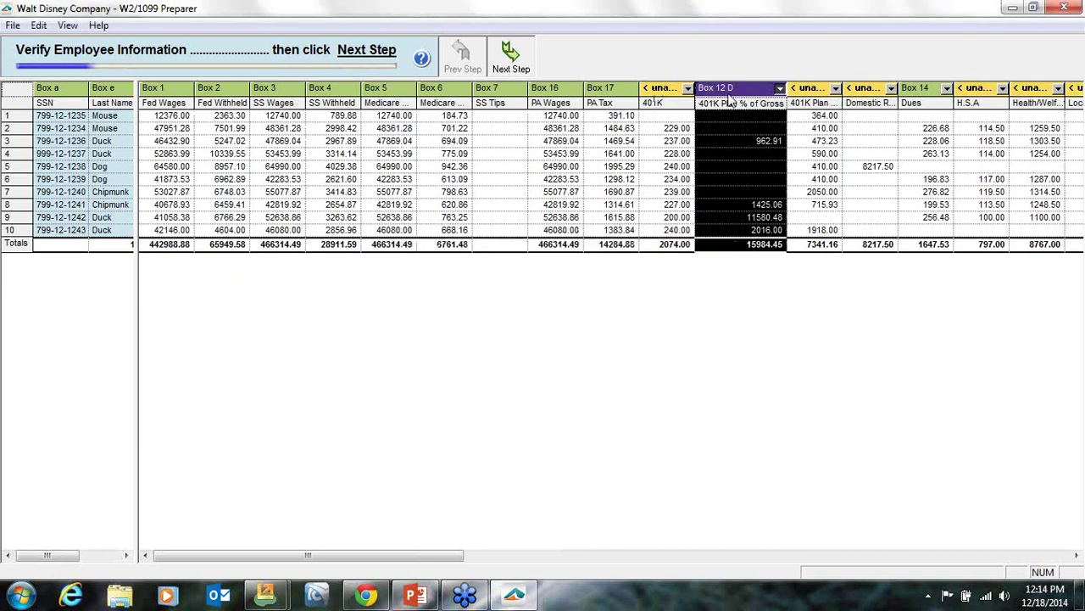
pyautogui.doubleClick(816, 103)
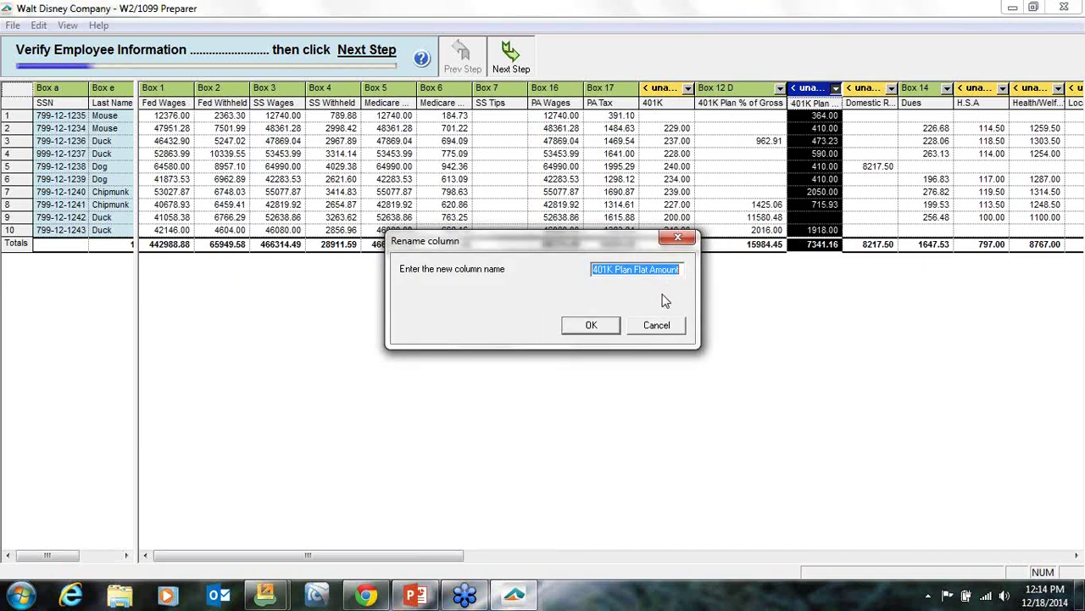
pyautogui.click(593, 330)
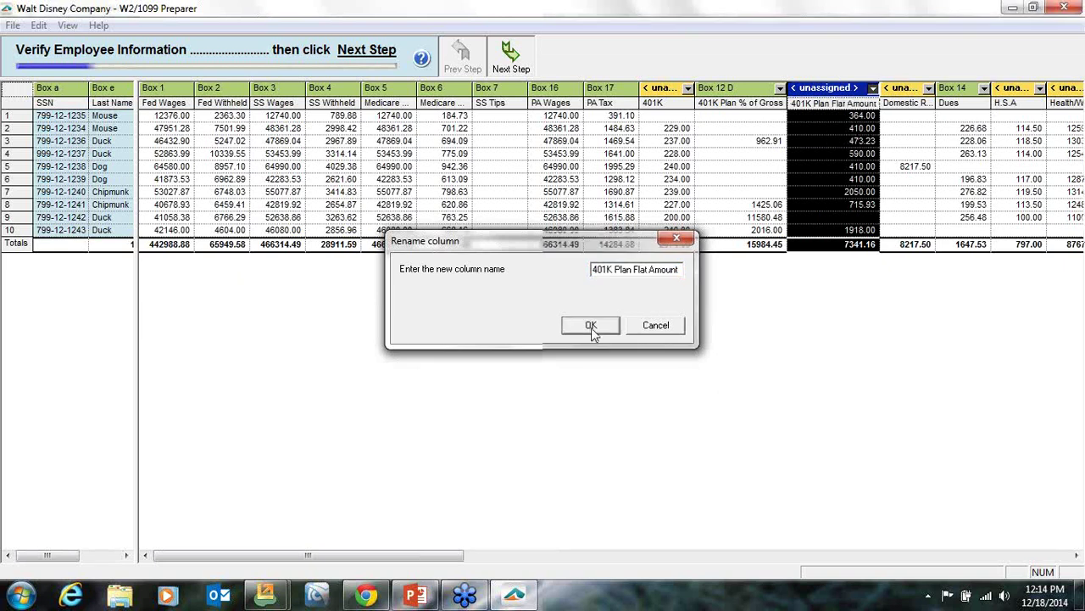
# Assign the 401K Plan Flat Amount column to Box 12 Code D, acknowledge the alert and recheck the column's box options.
pyautogui.click(858, 91)
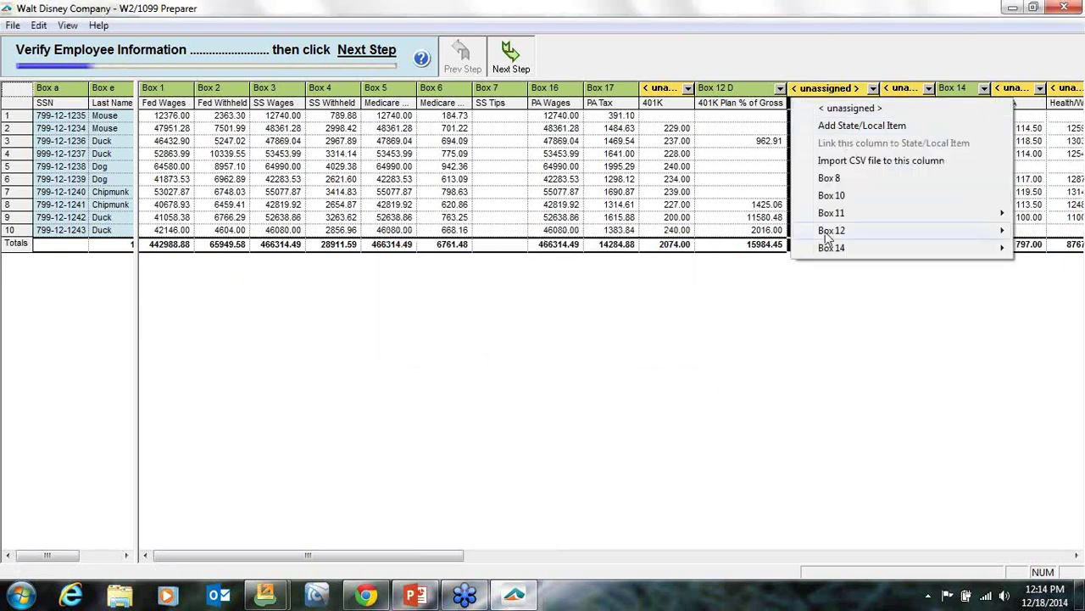
pyautogui.moveTo(829, 233)
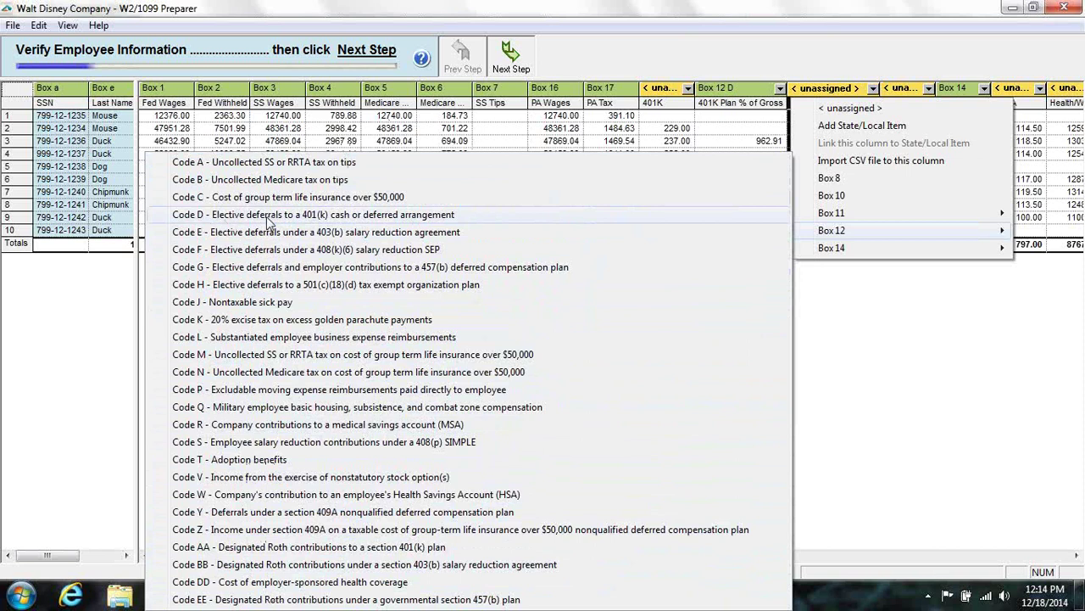
pyautogui.click(268, 217)
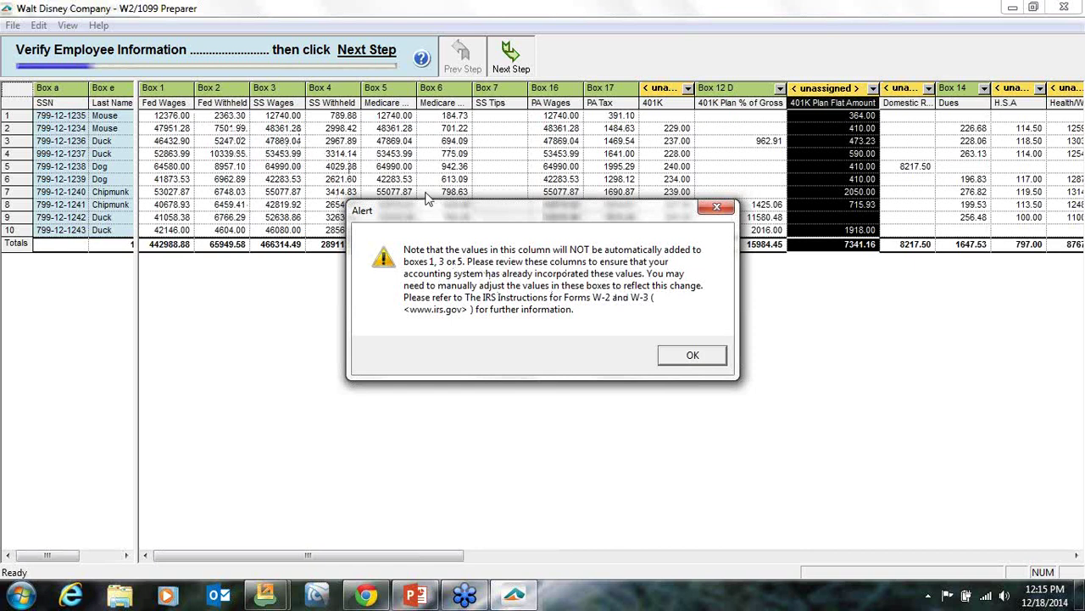
pyautogui.click(693, 356)
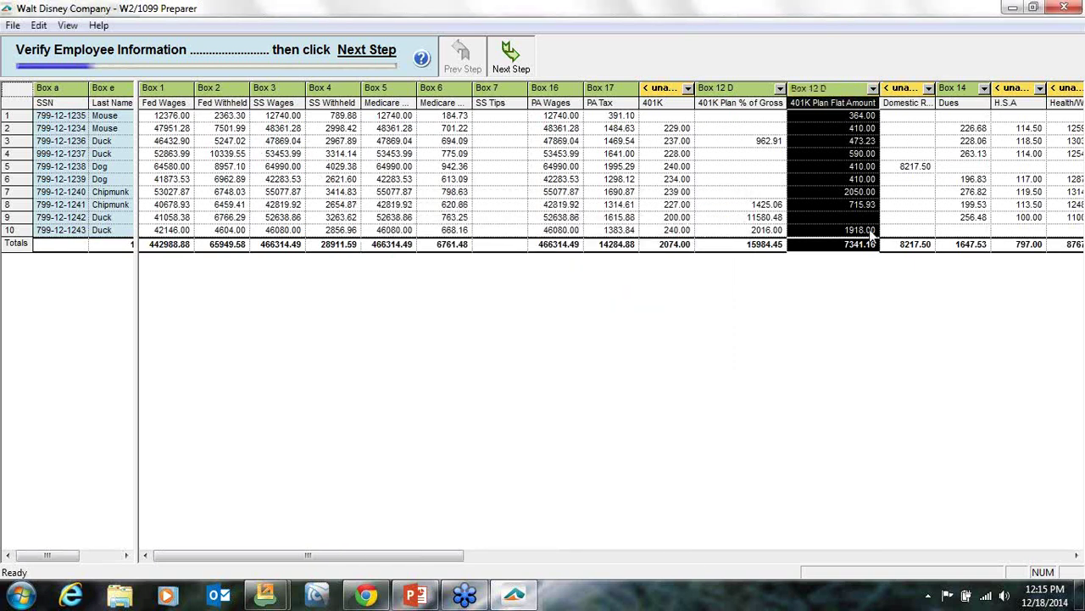
pyautogui.click(817, 92)
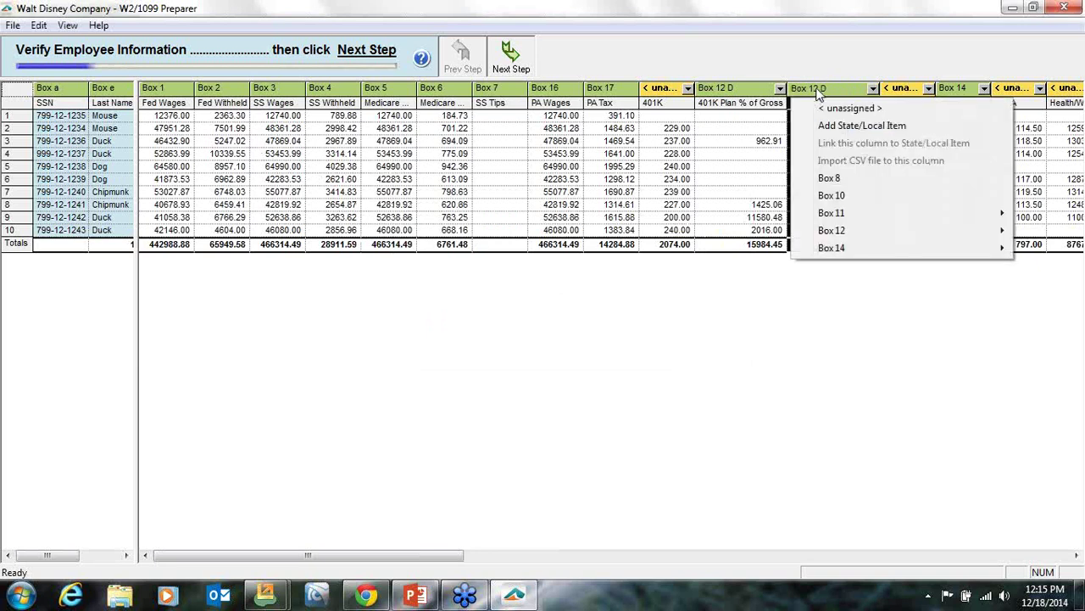
pyautogui.click(906, 121)
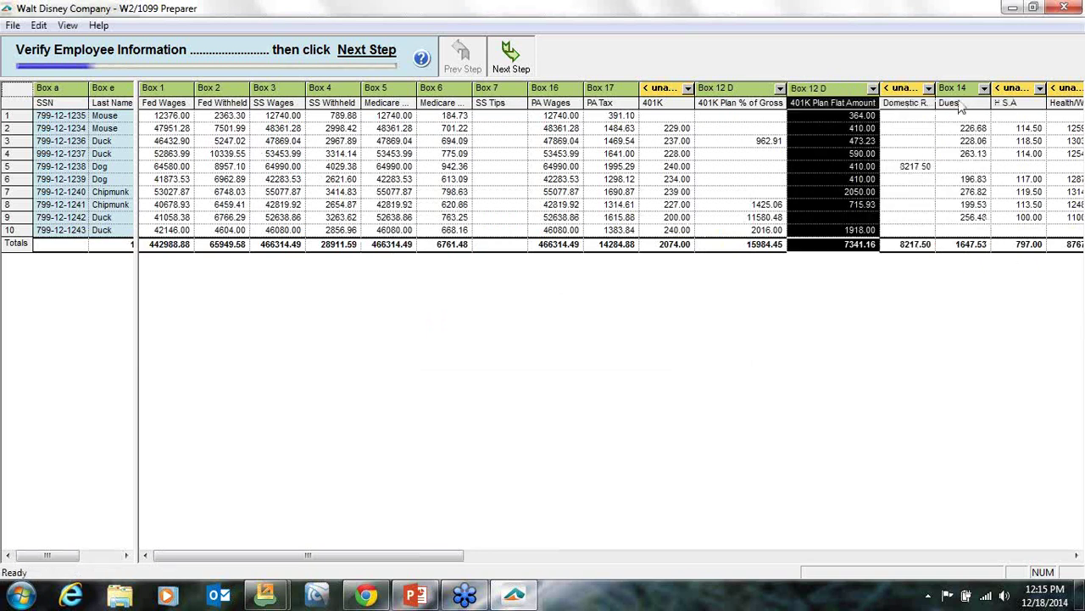
# Assign the Union Dues column to Box 14 Other.
pyautogui.moveTo(445, 557); pyautogui.dragTo(815, 552)
pyautogui.click(711, 557)
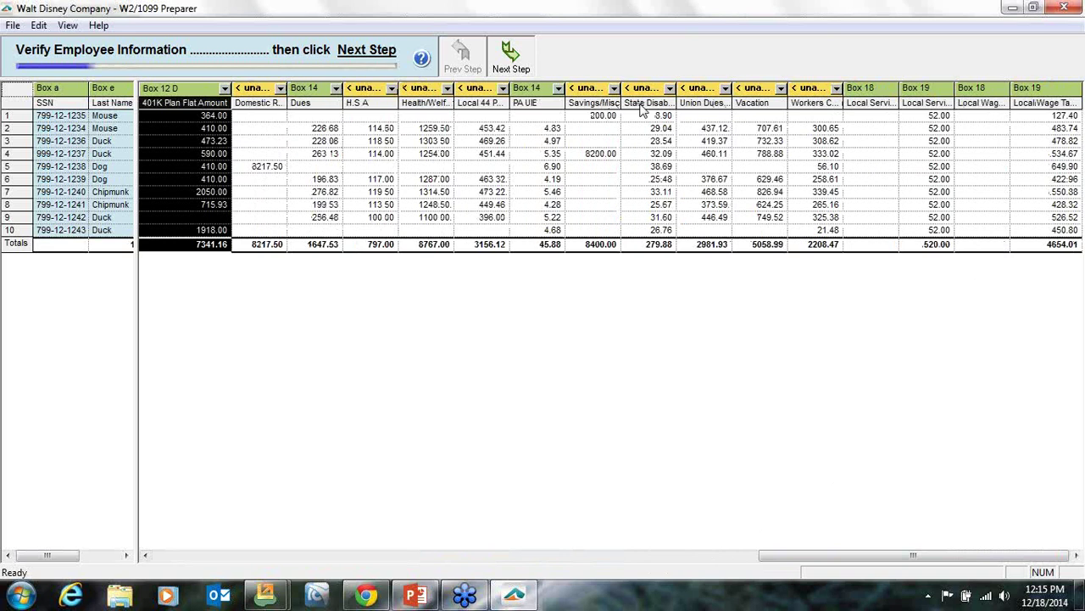
pyautogui.click(726, 89)
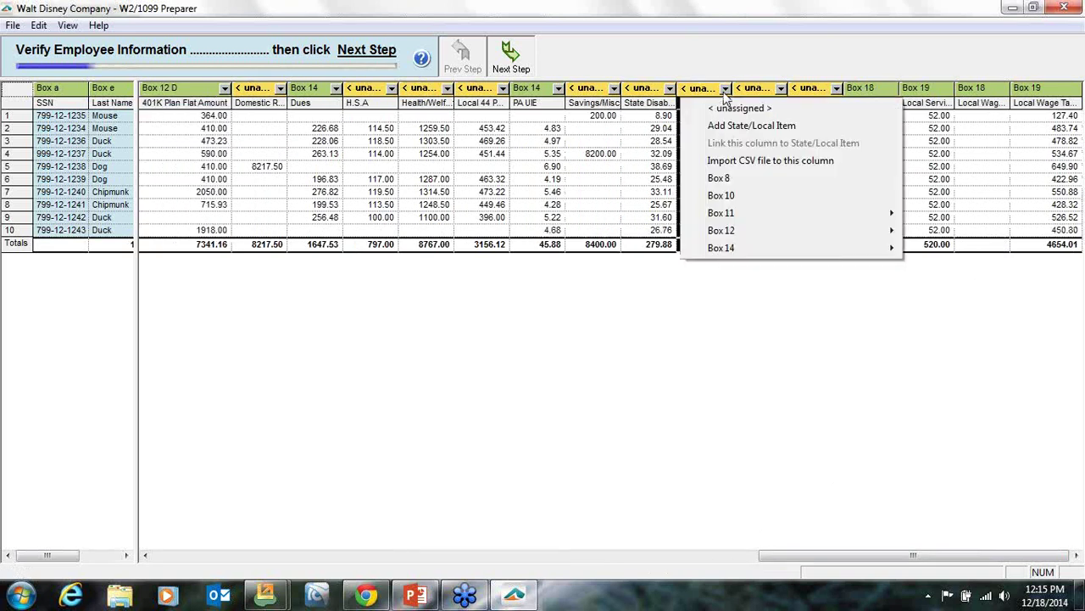
pyautogui.moveTo(731, 256)
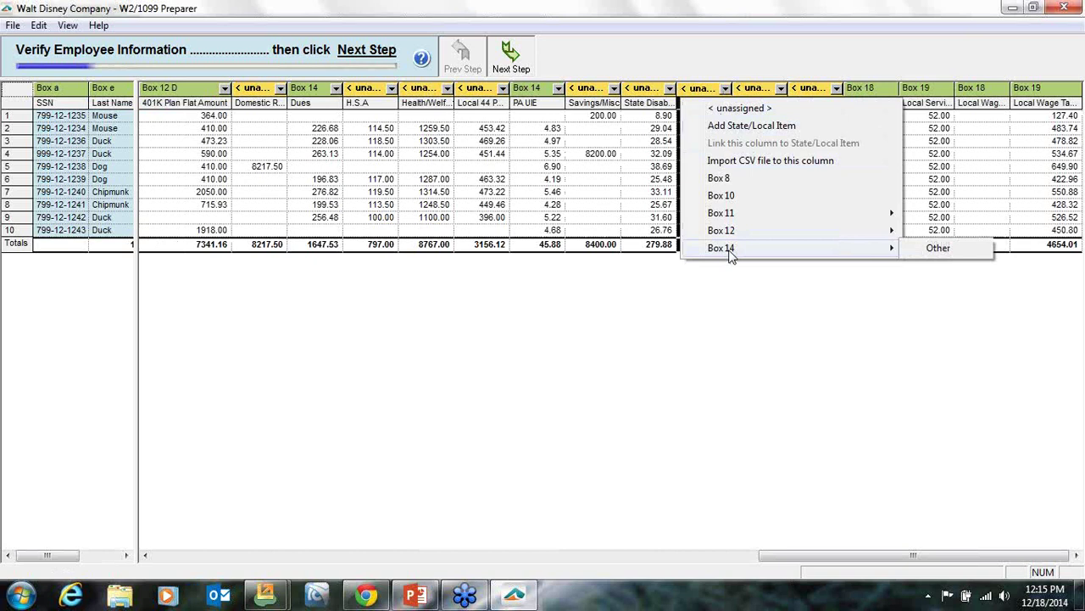
pyautogui.click(933, 248)
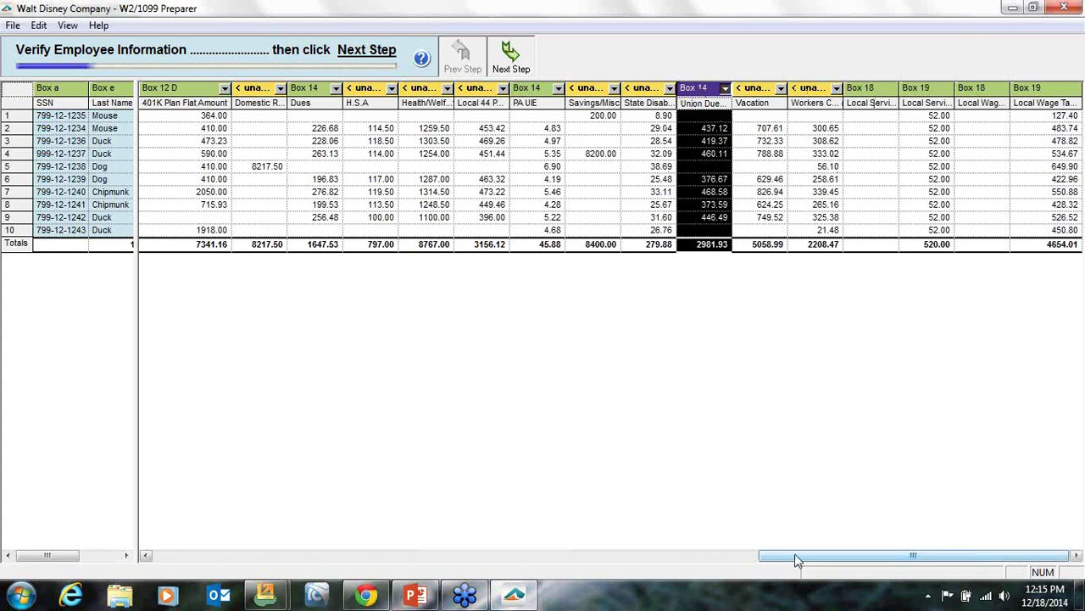
# Run the employee information check and correct the flagged social security number in row 4 so it begins with 7.
pyautogui.click(509, 69)
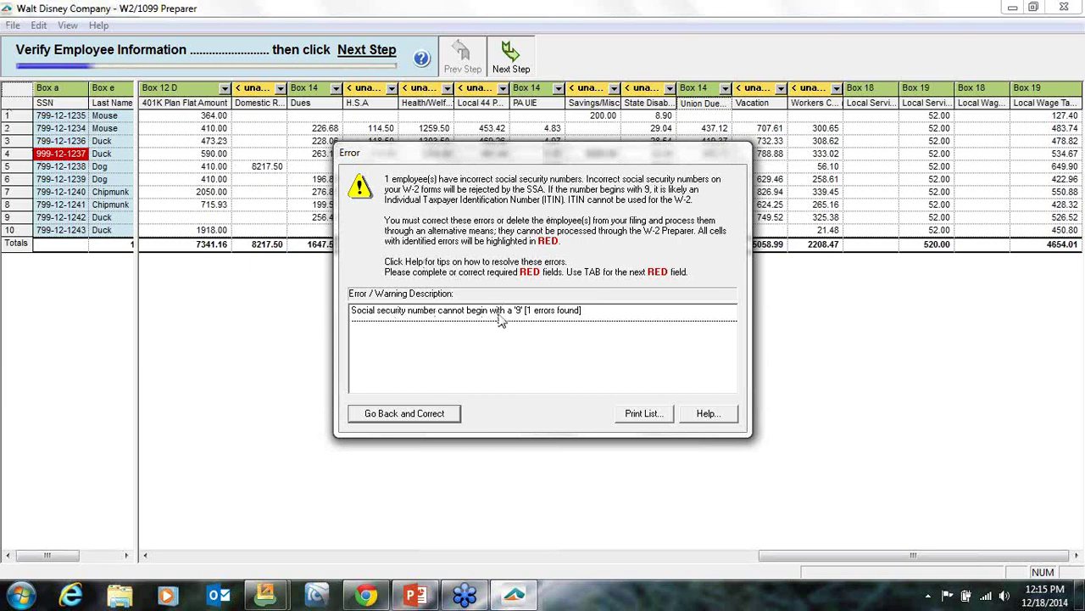
pyautogui.click(405, 413)
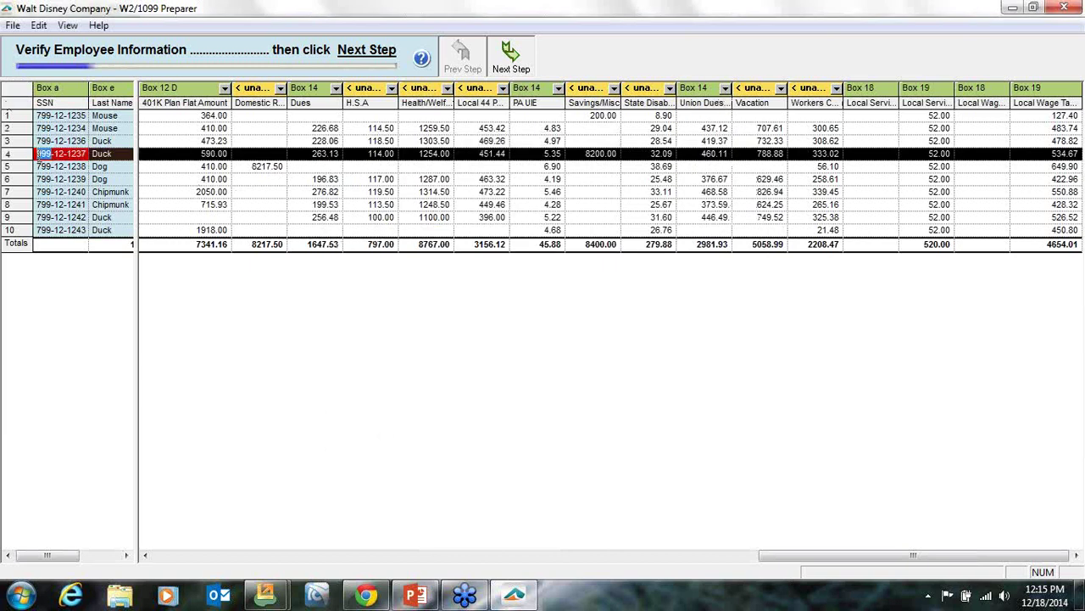
pyautogui.click(39, 156)
pyautogui.press('Delete')
pyautogui.write('7')
pyautogui.click(41, 218)
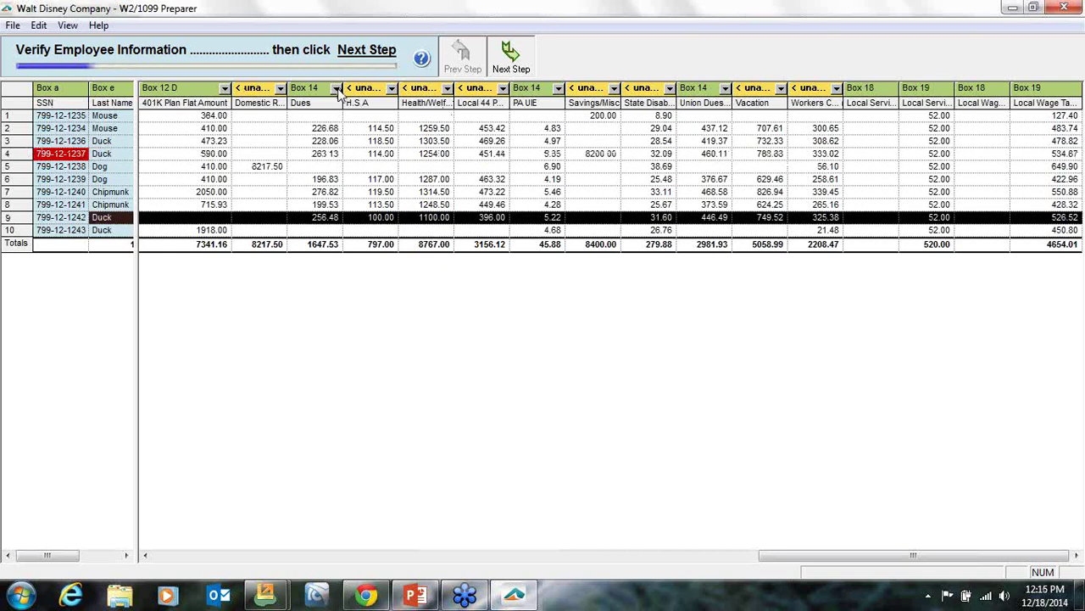
# Accept the employee information, state wages and unassigned columns, continuing without correcting the unassigned columns.
pyautogui.click(519, 61)
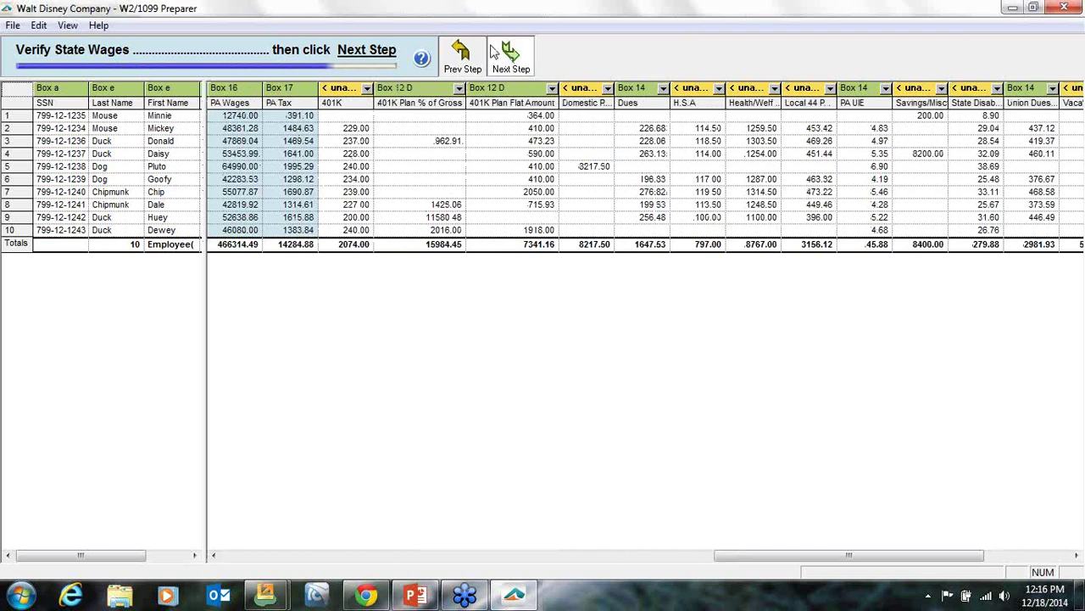
pyautogui.click(510, 57)
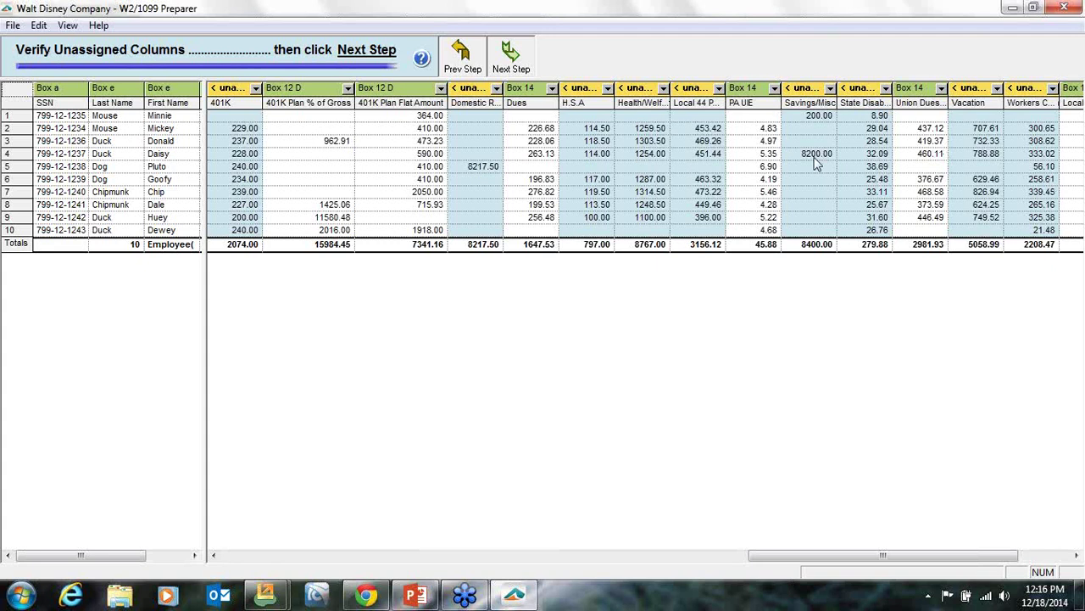
pyautogui.click(507, 58)
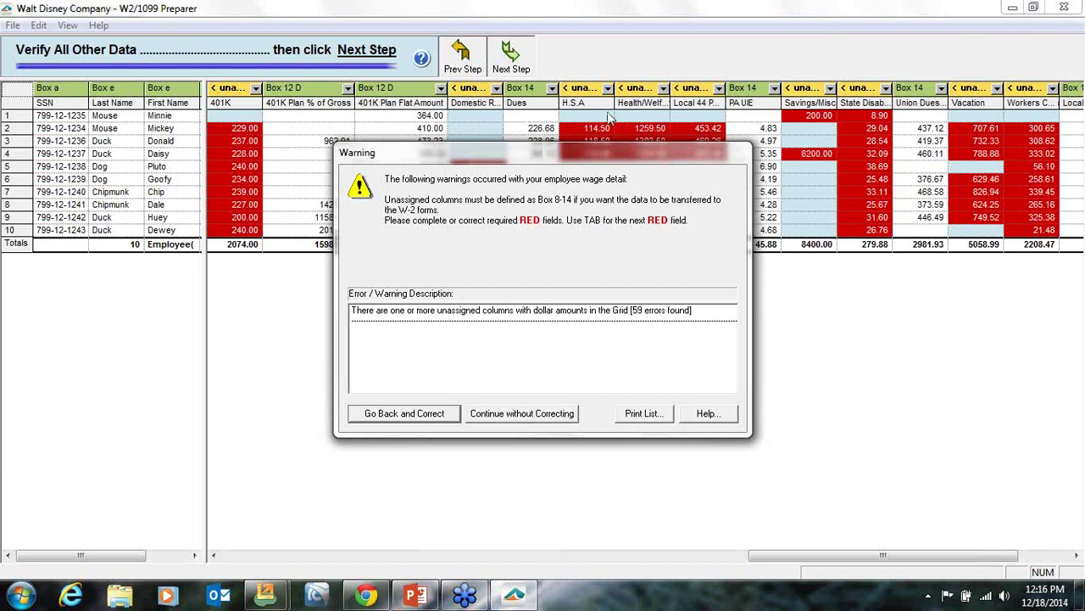
pyautogui.click(531, 415)
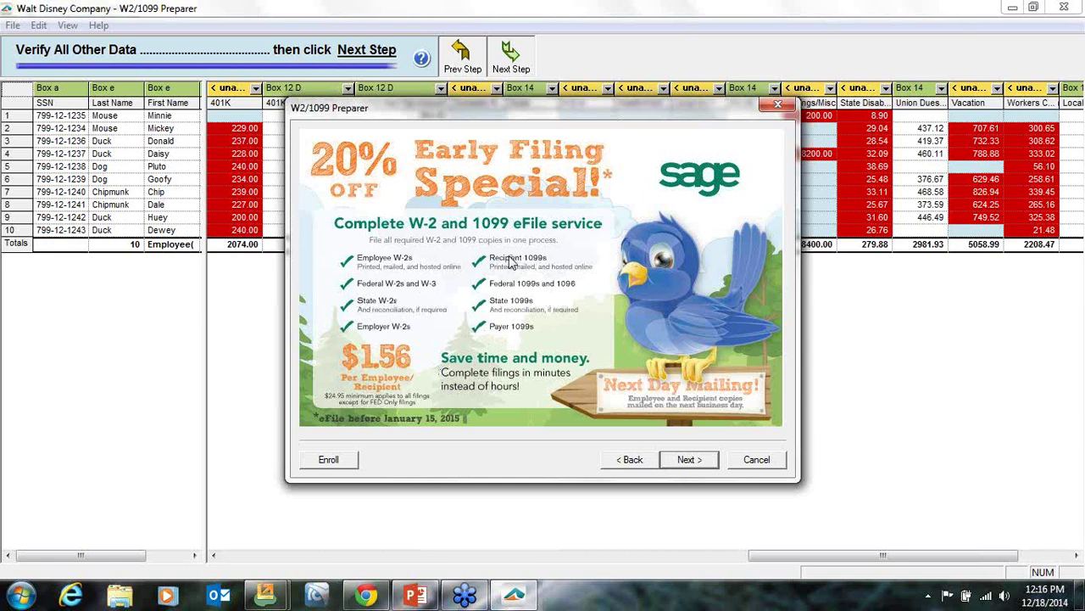
# Choose Other Options for printing and filing, with employee W-2s and federal W-2s and W-3 printed and both eFile options off.
pyautogui.click(683, 460)
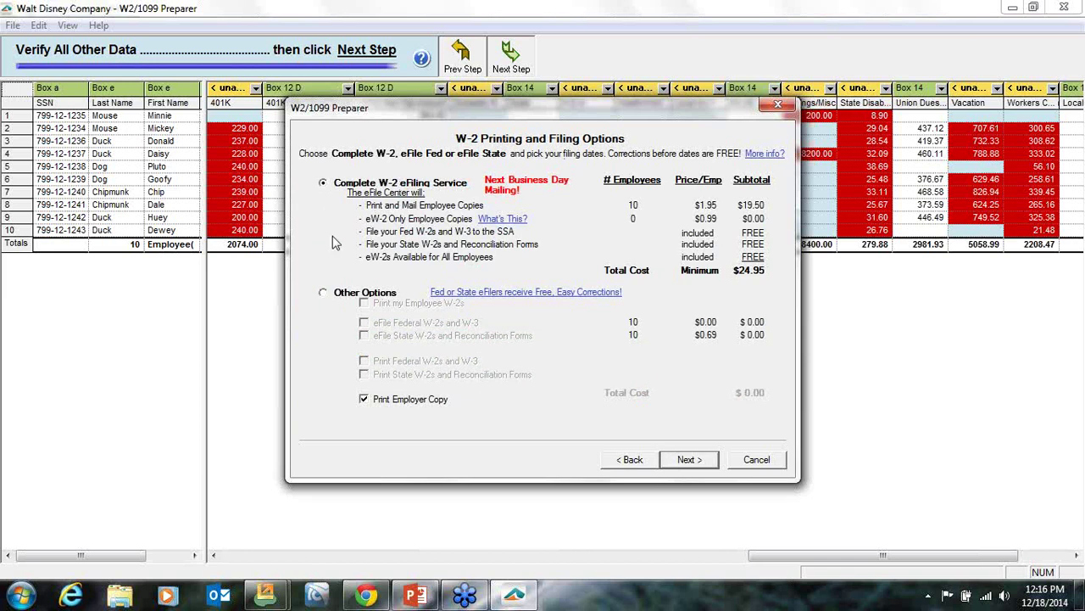
pyautogui.click(323, 294)
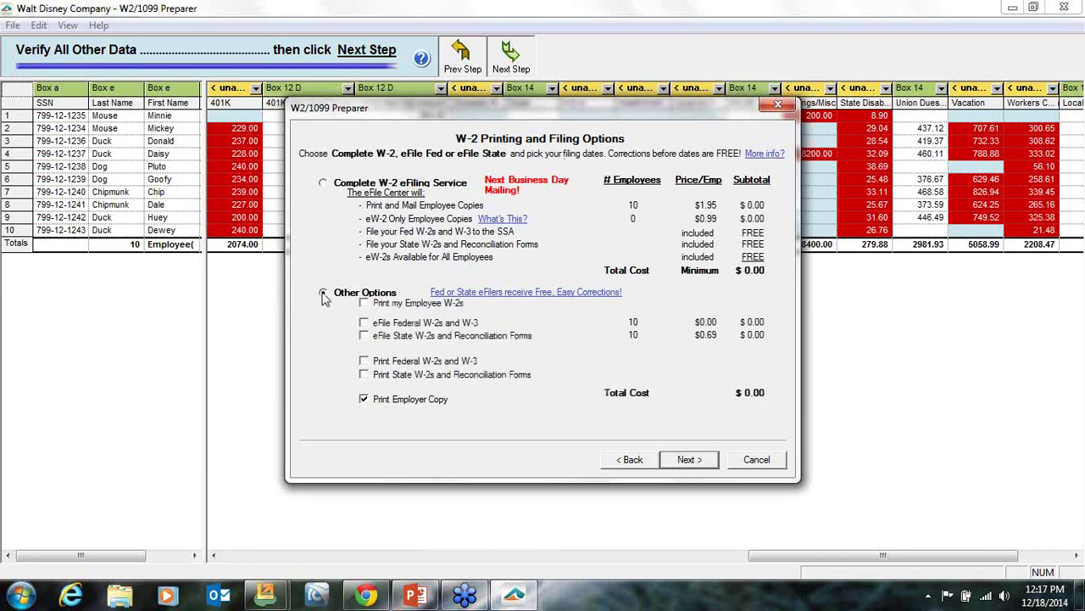
pyautogui.click(365, 304)
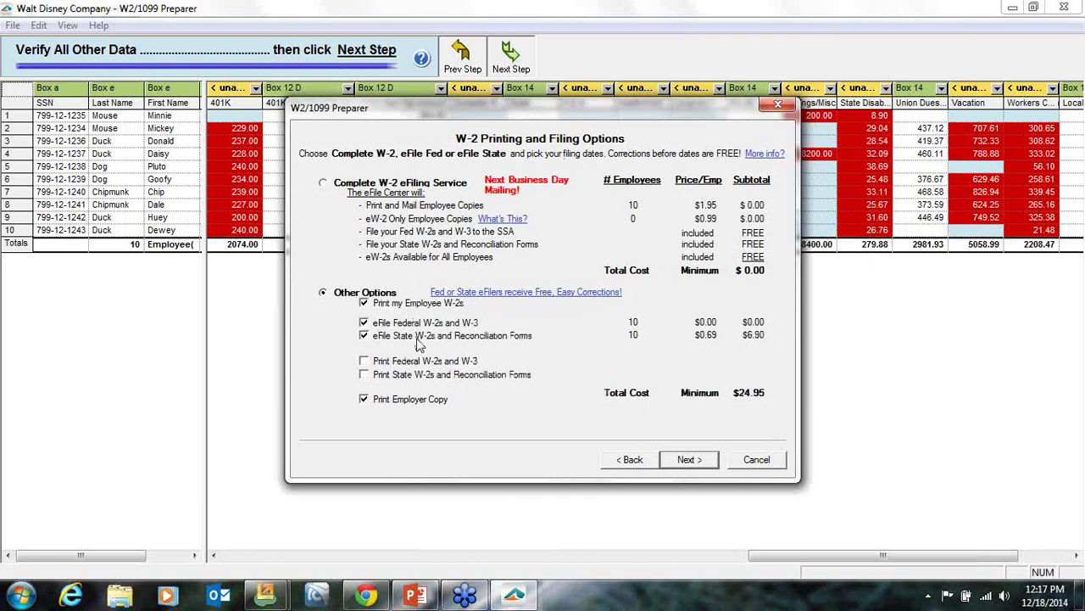
pyautogui.click(363, 323)
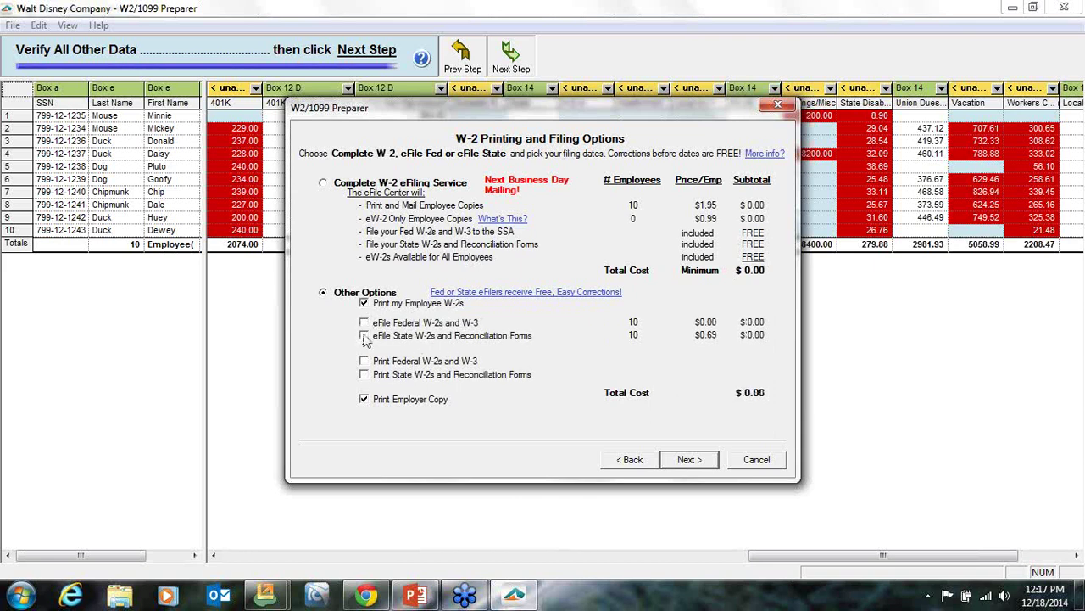
pyautogui.click(364, 361)
pyautogui.click(689, 459)
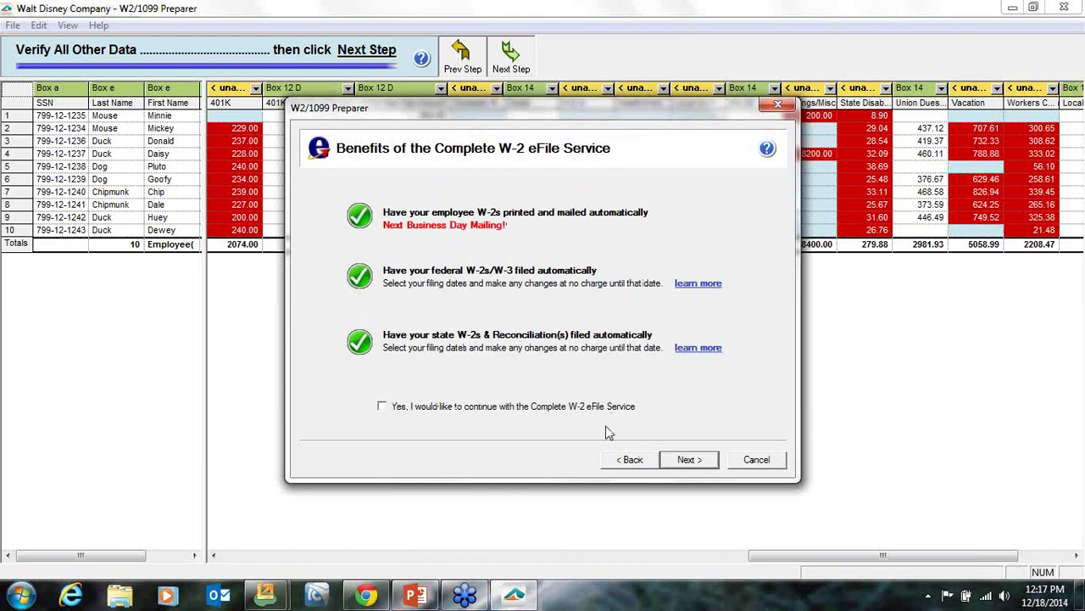
# Skip the Complete W-2 eFile Service, leave out divider sheets and accept the list of forms to review.
pyautogui.click(693, 464)
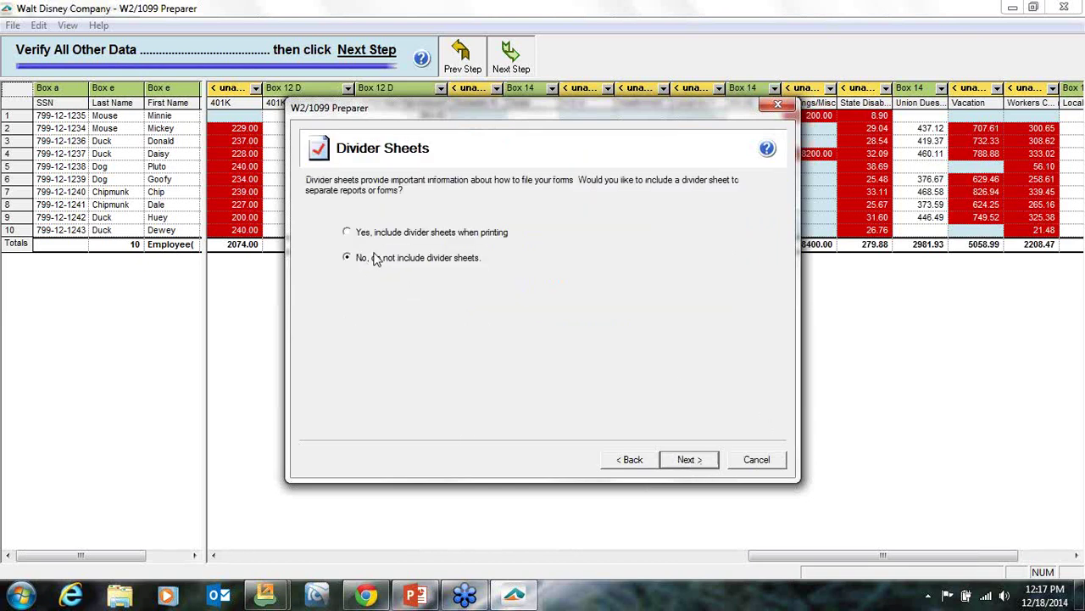
pyautogui.click(685, 459)
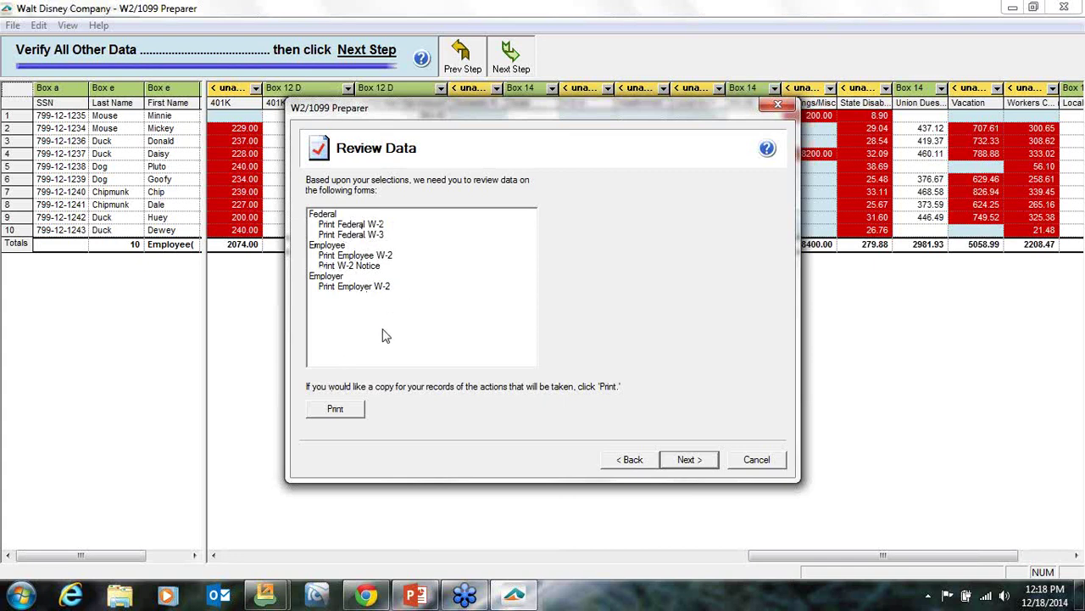
pyautogui.click(689, 460)
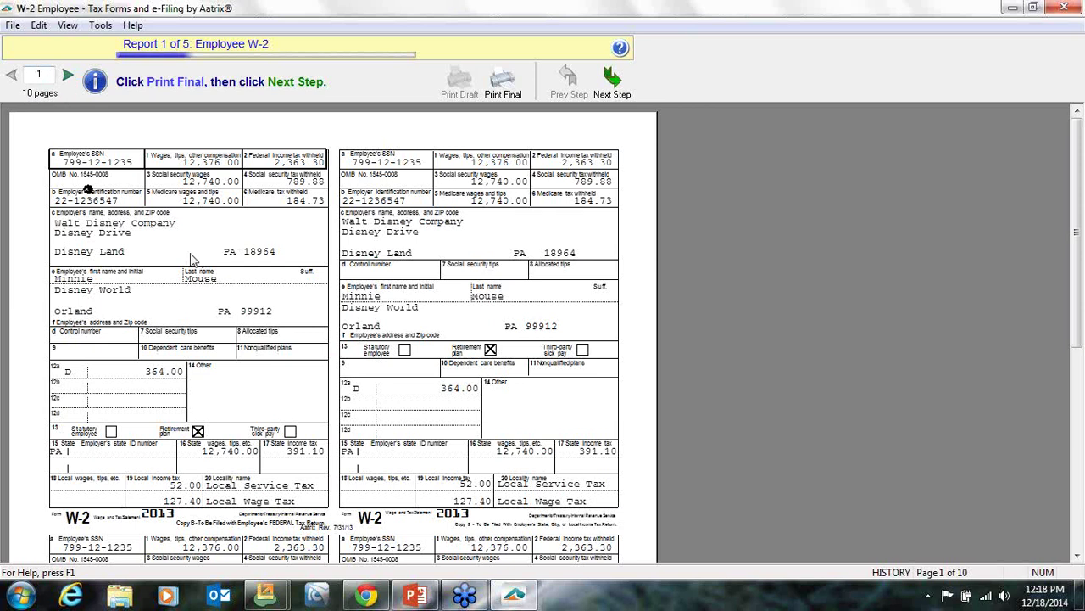
# Page through the Employee W-2 forms up to page 6 and move on to the following report without printing.
pyautogui.click(67, 78)
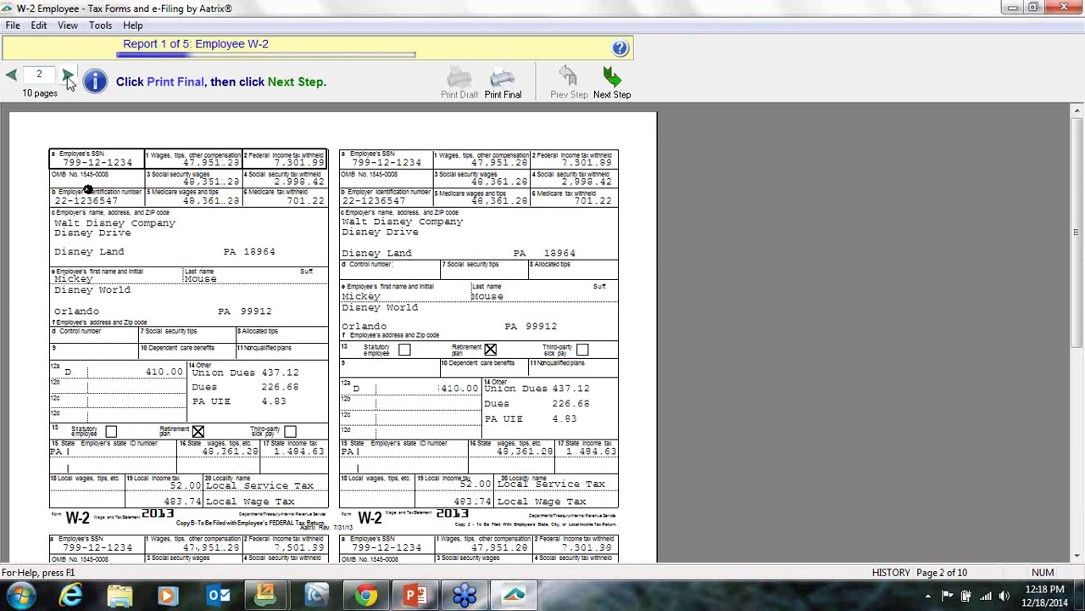
pyautogui.click(68, 78)
pyautogui.click(68, 78)
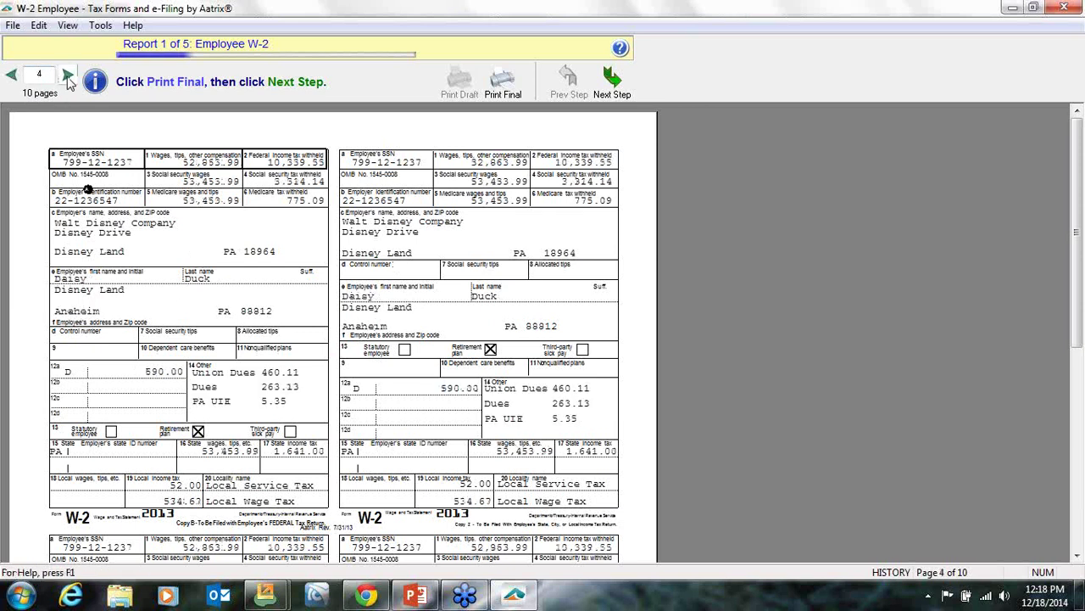
pyautogui.click(68, 78)
pyautogui.click(68, 78)
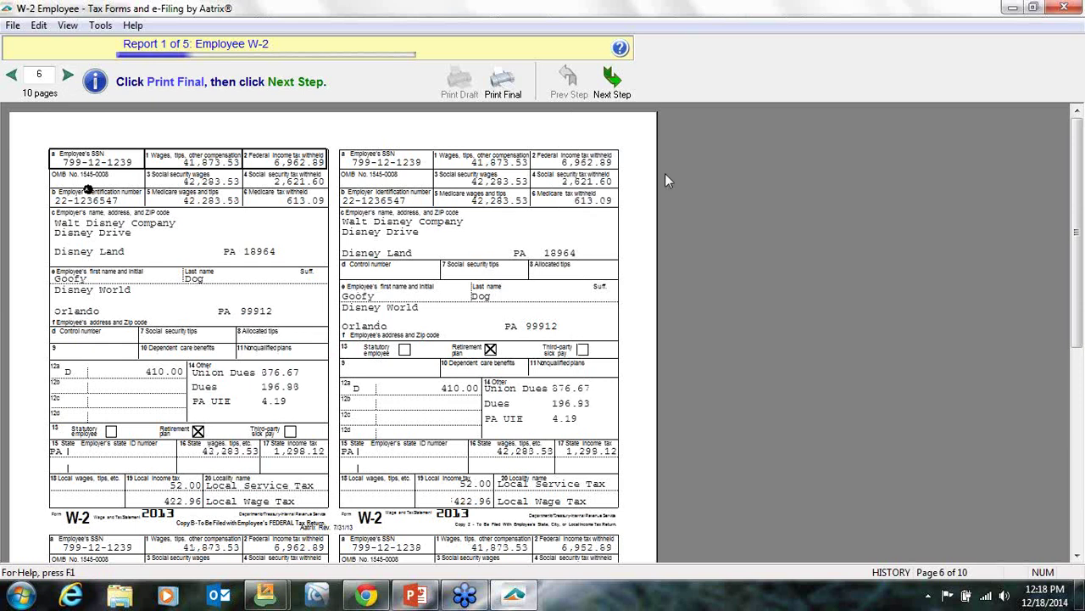
pyautogui.click(613, 88)
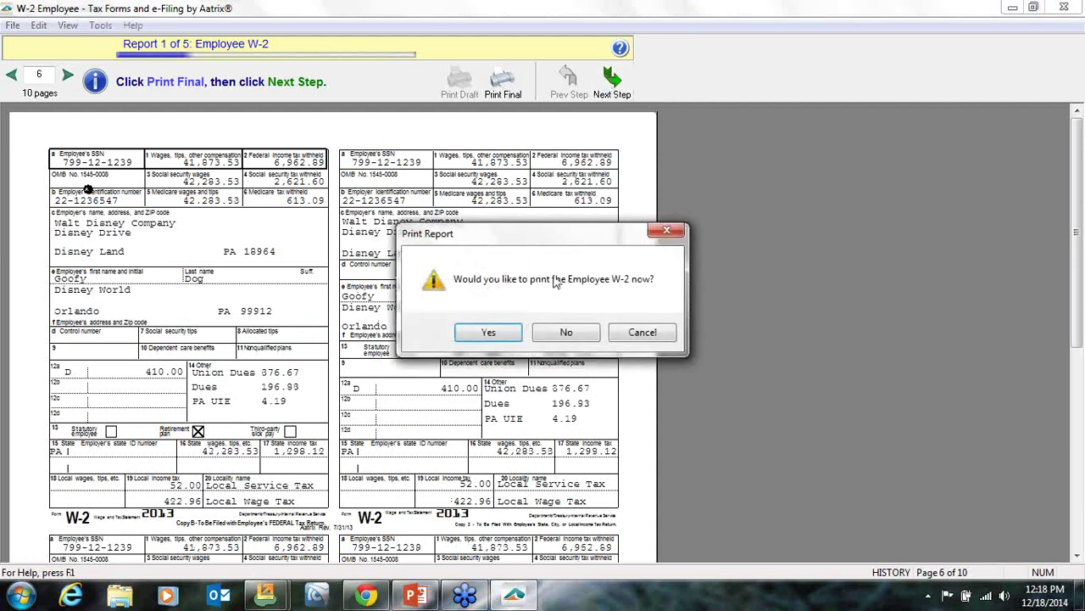
pyautogui.click(579, 334)
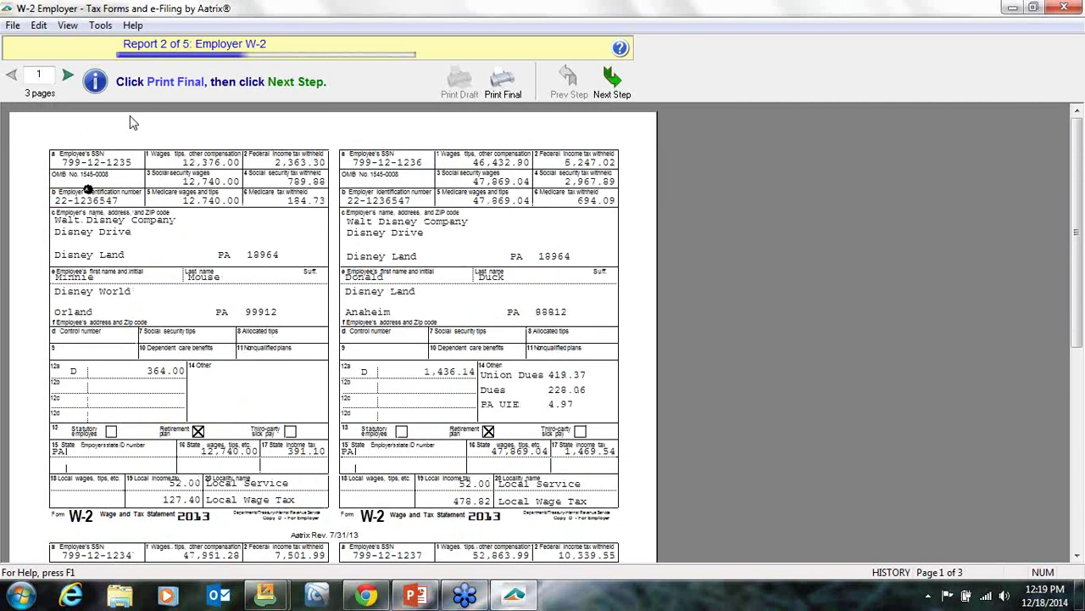
# Page through the Employer W-2 report and proceed without printing it.
pyautogui.click(68, 77)
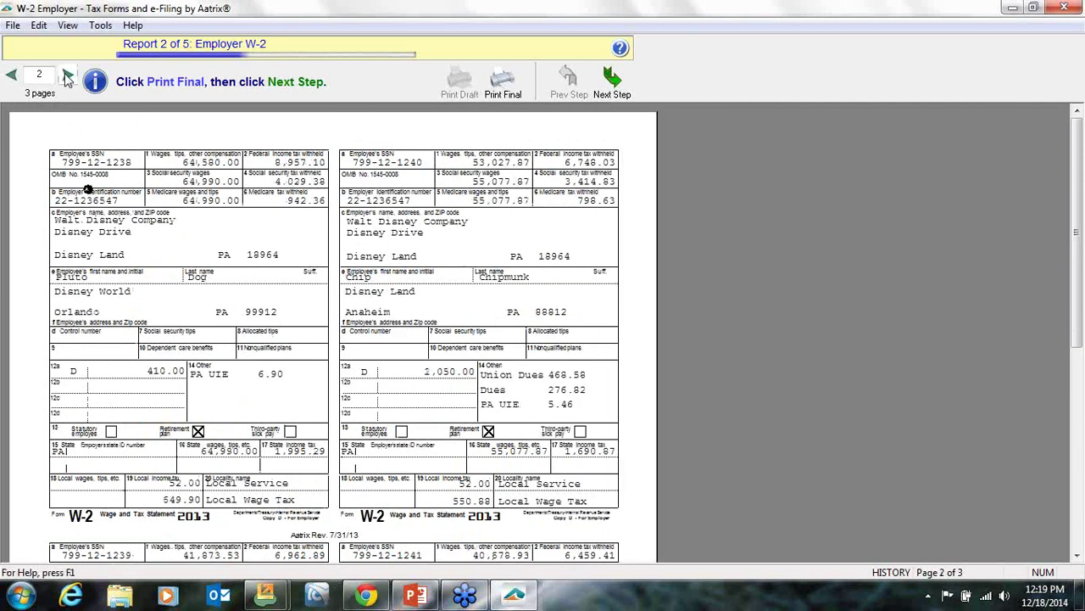
pyautogui.click(68, 78)
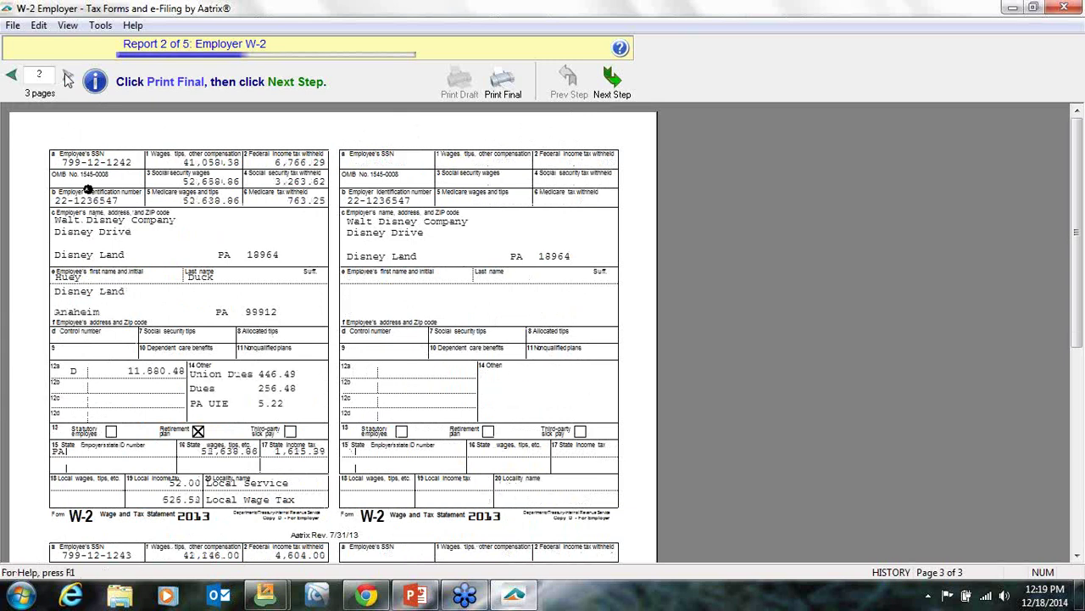
pyautogui.click(14, 77)
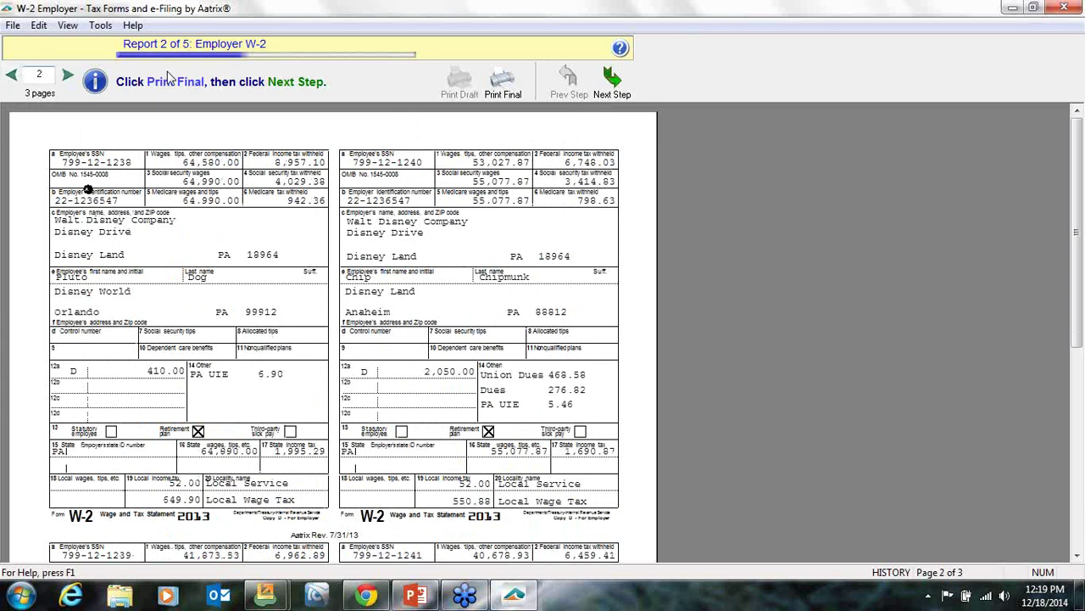
pyautogui.click(612, 79)
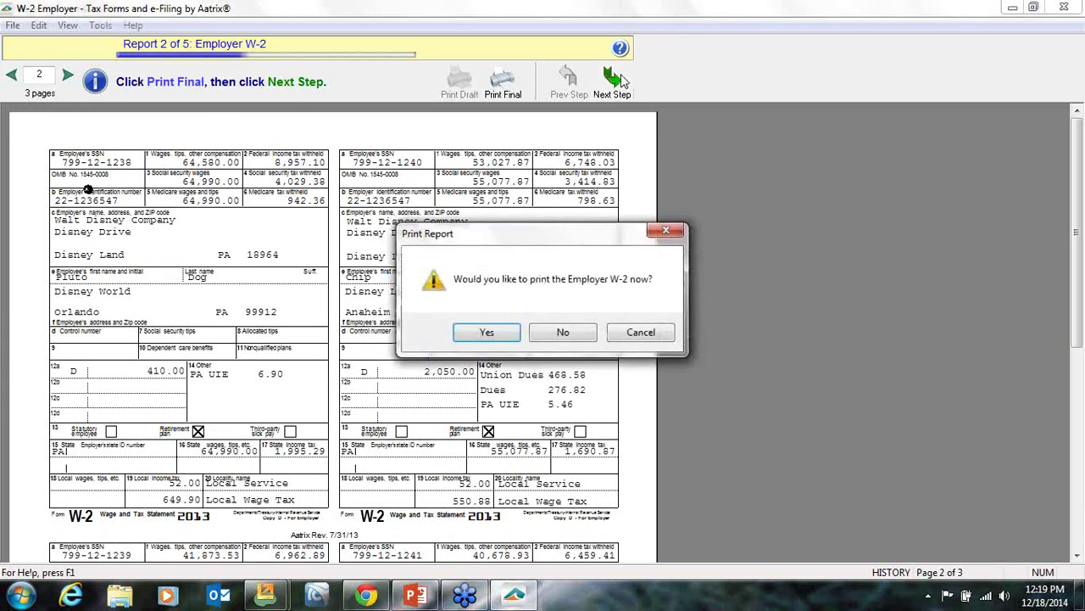
pyautogui.click(573, 330)
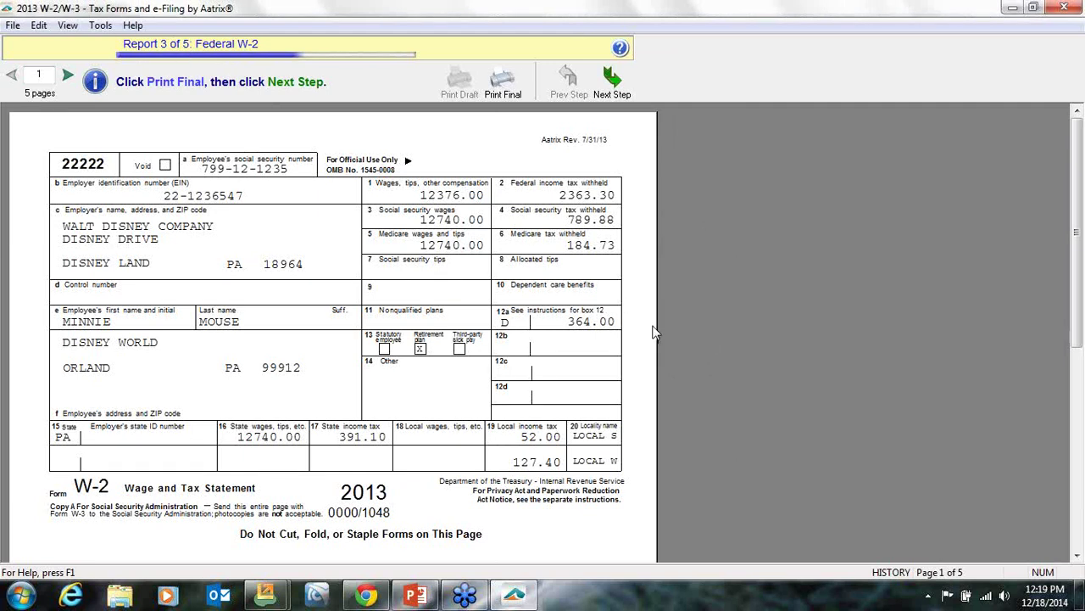
# Review the first page of the Federal W-2 report and proceed without printing it.
pyautogui.scroll(-5, 654, 333)
pyautogui.scroll(5, 654, 332)
pyautogui.click(610, 81)
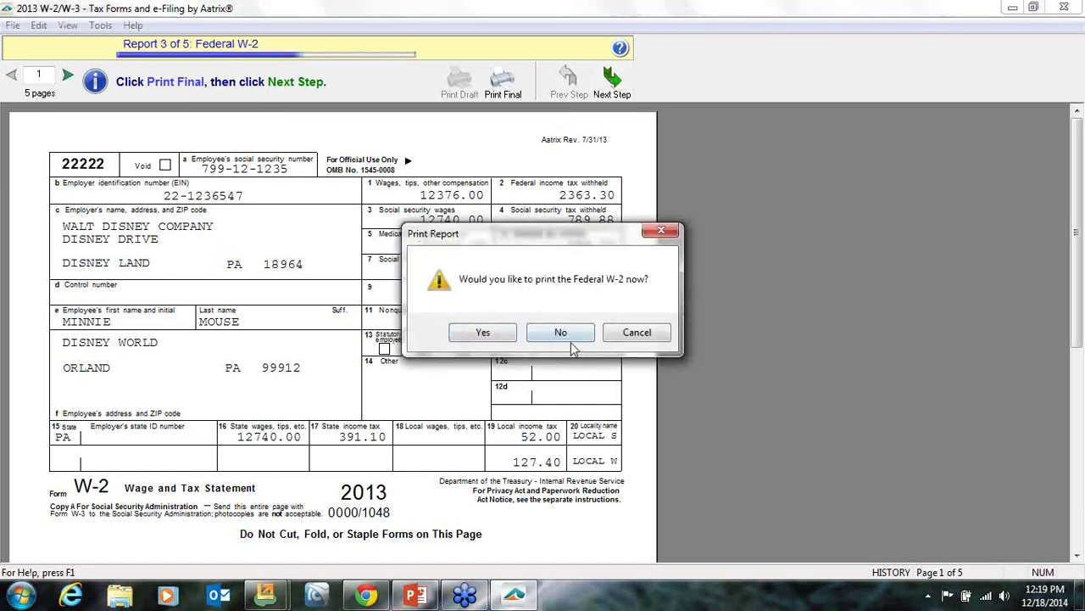
pyautogui.click(571, 338)
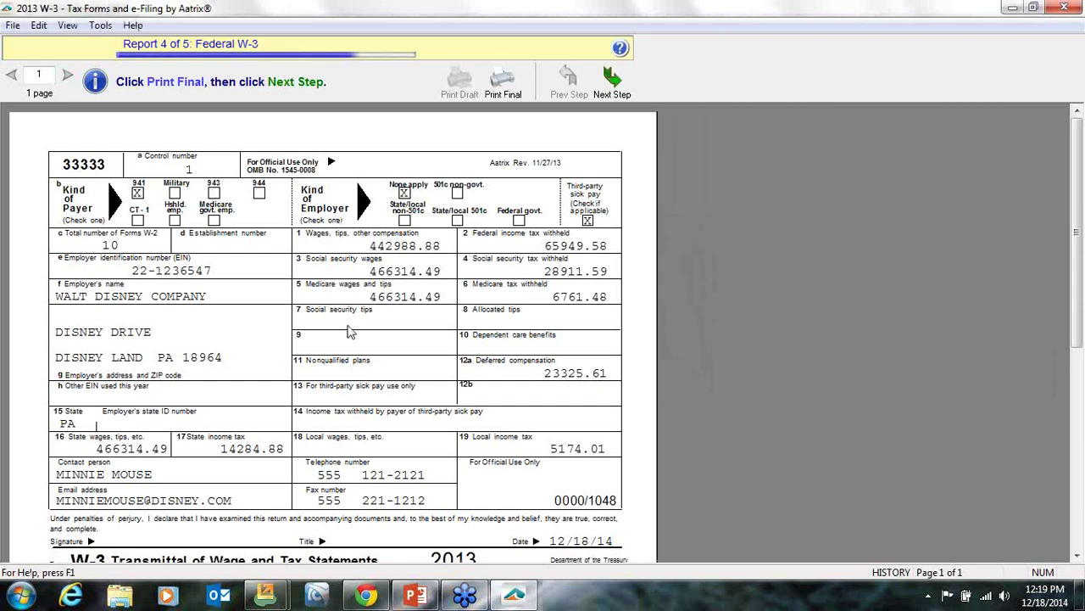
# Review the Federal W-3 totals and employer details and proceed without printing the form.
pyautogui.scroll(-3, 371, 322)
pyautogui.scroll(3, 374, 321)
pyautogui.click(621, 85)
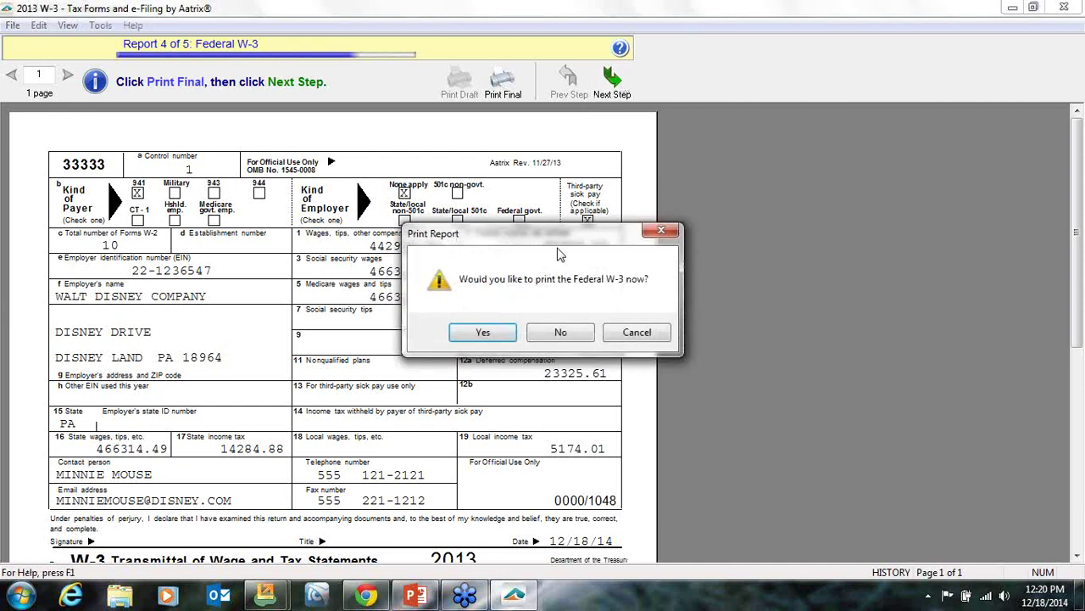
pyautogui.click(559, 334)
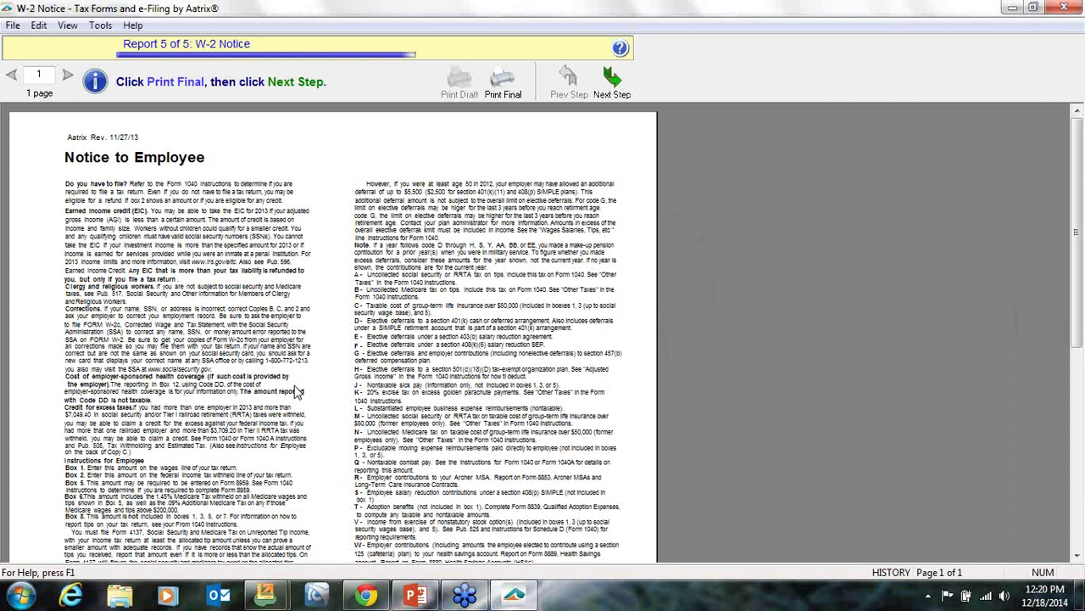
# Read through the W-2 Notice to Employee from beginning to end and proceed without printing it.
pyautogui.scroll(-10, 296, 391)
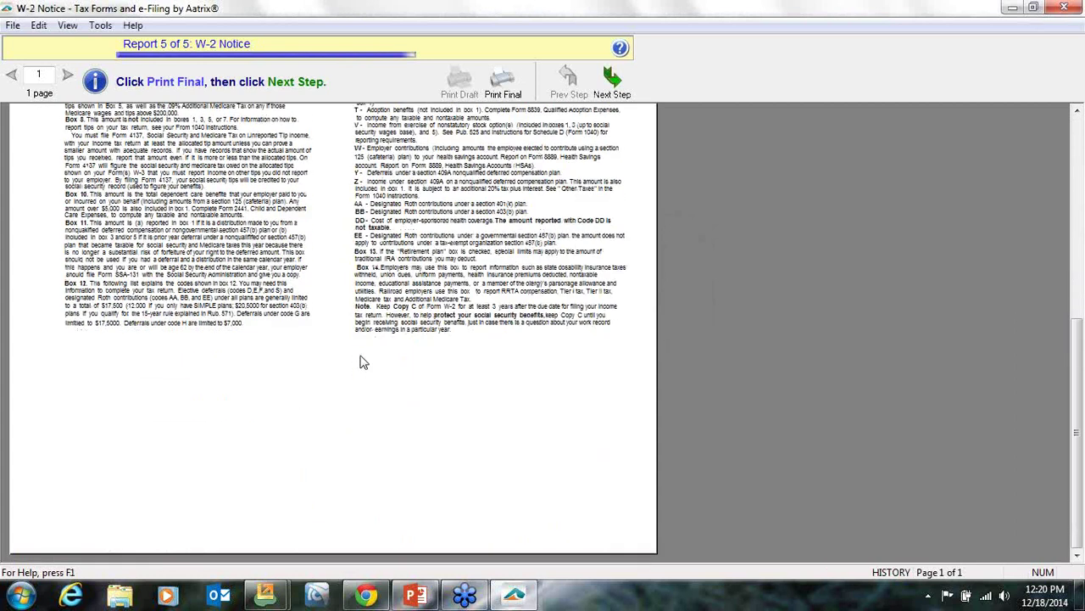
pyautogui.scroll(10, 360, 362)
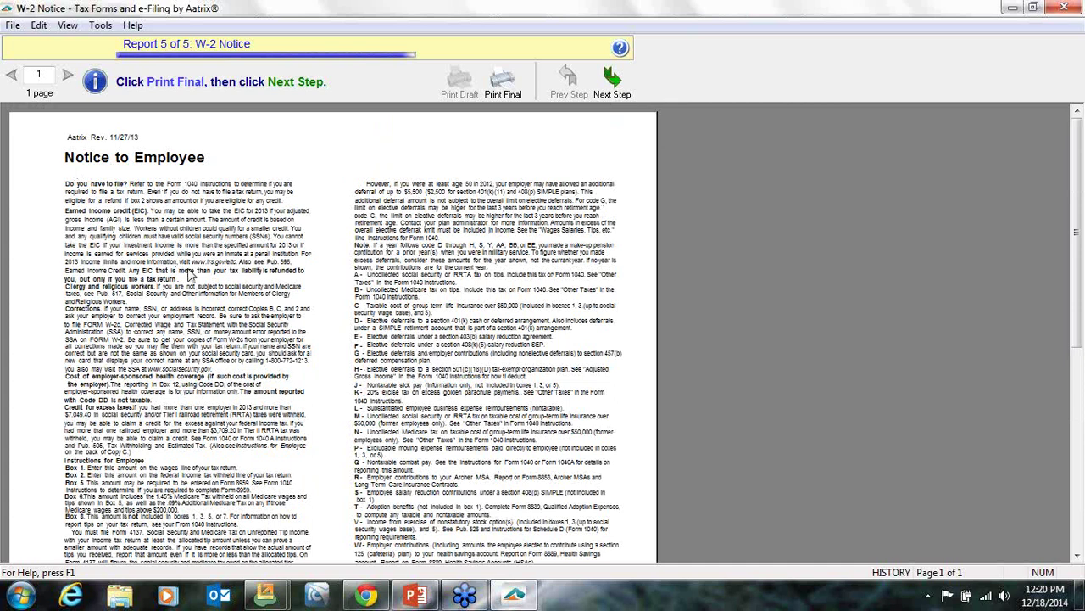
pyautogui.scroll(-3, 364, 348)
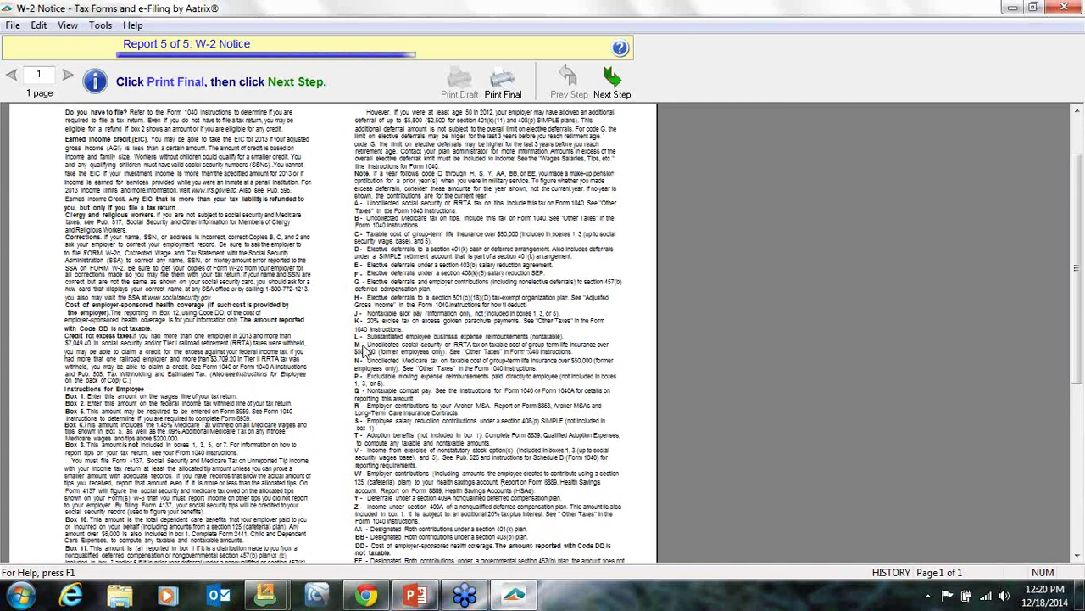
pyautogui.scroll(-7, 365, 349)
pyautogui.scroll(10, 382, 372)
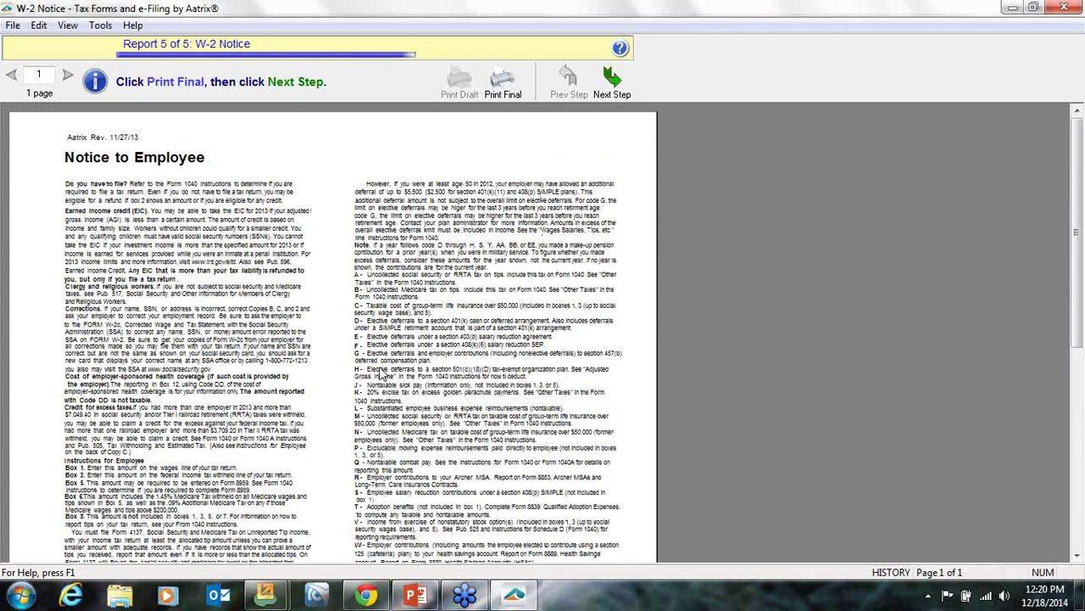
pyautogui.click(613, 85)
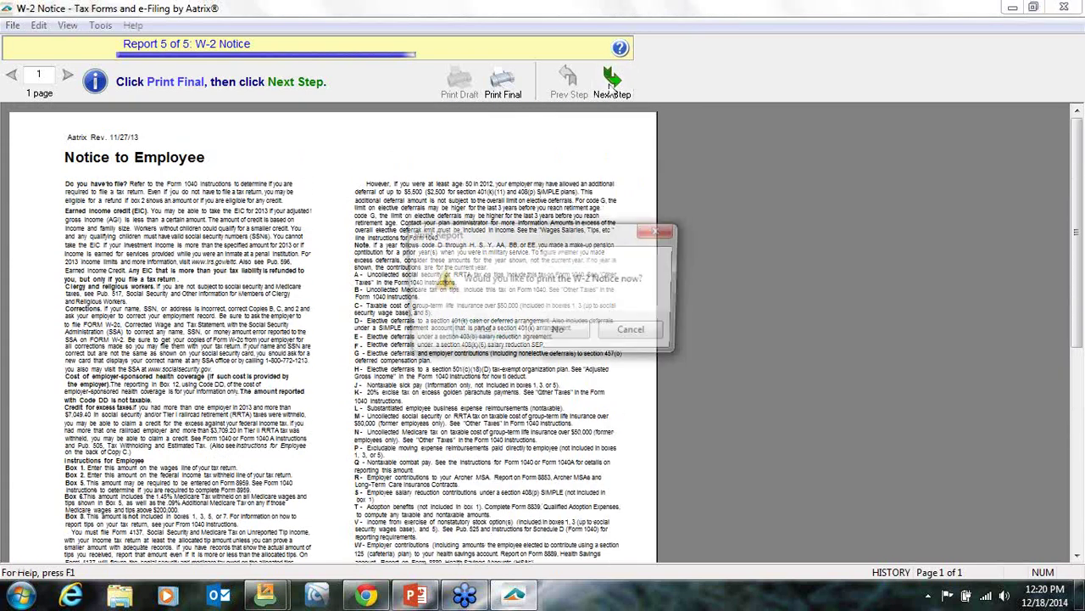
pyautogui.click(557, 334)
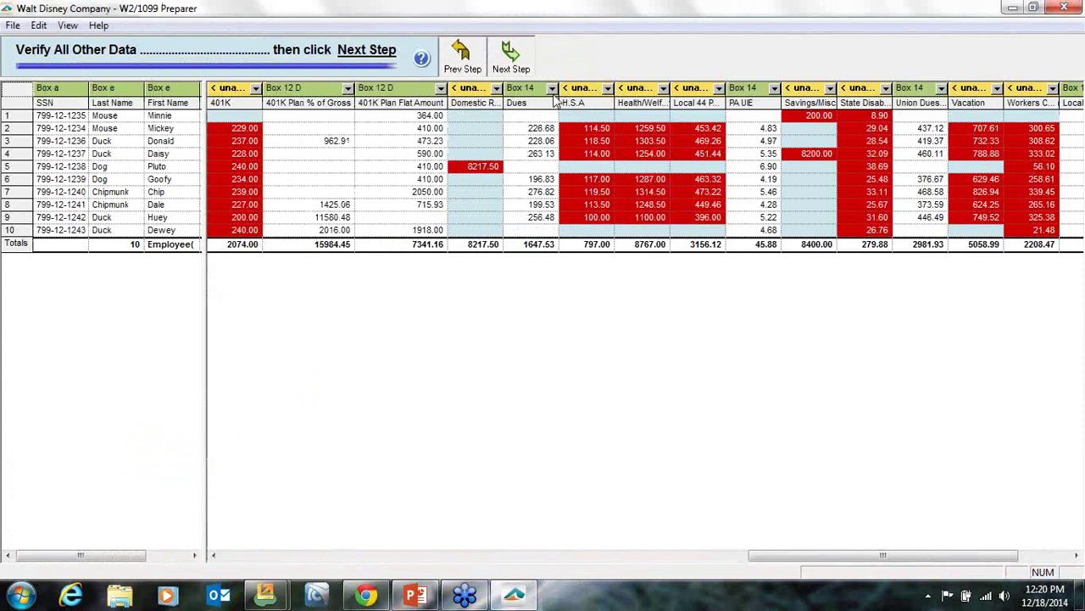
# Close the W-2 preparer, saving the information as a work-in-progress, and reopen the 2014 W-2/W-3 draft from the report history for editing.
pyautogui.click(1064, 8)
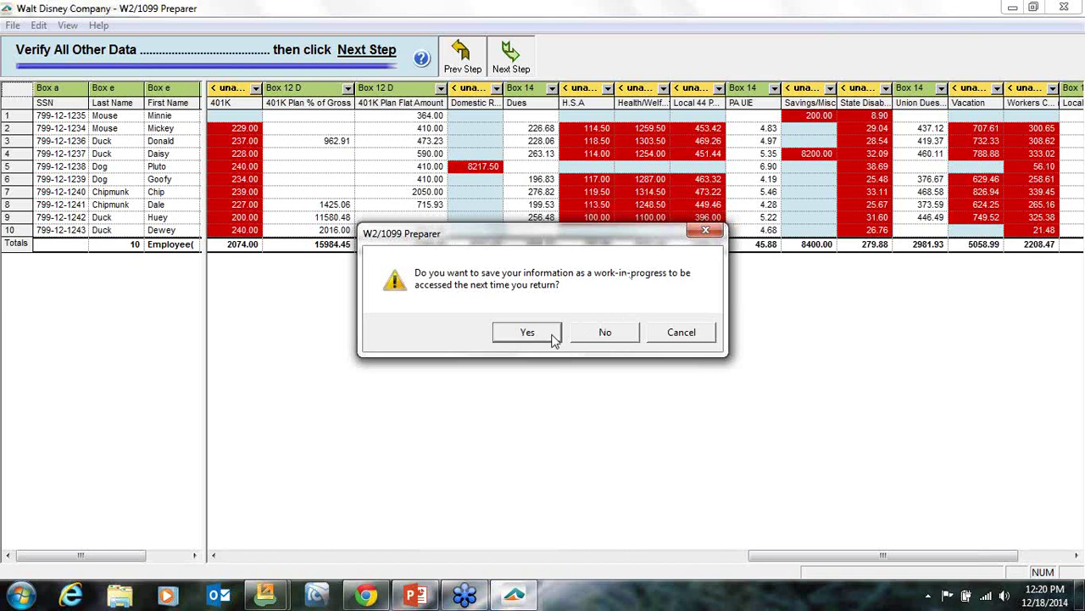
pyautogui.click(550, 335)
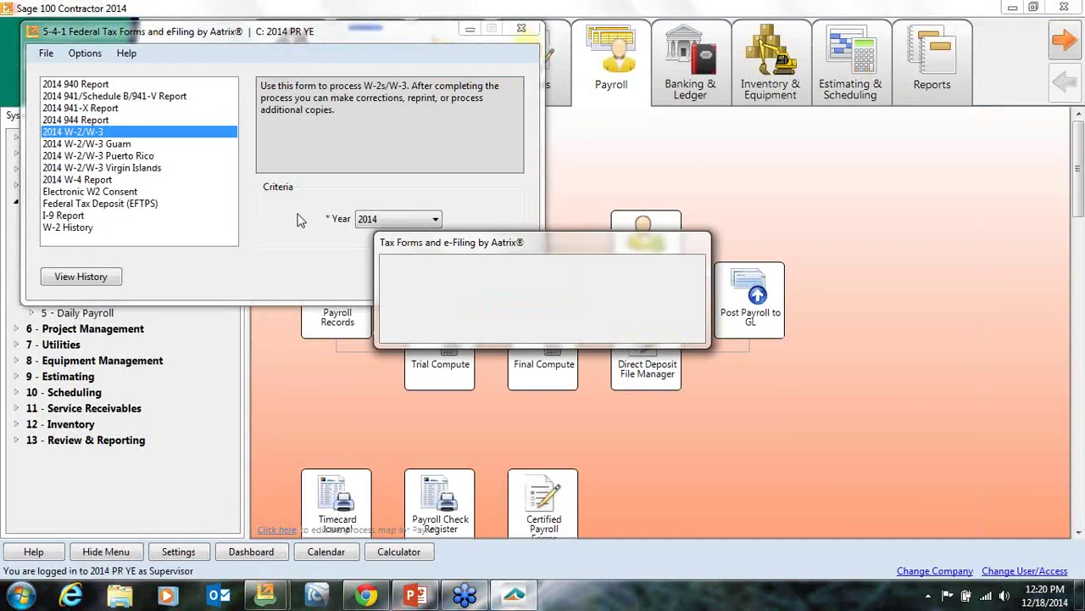
pyautogui.click(79, 279)
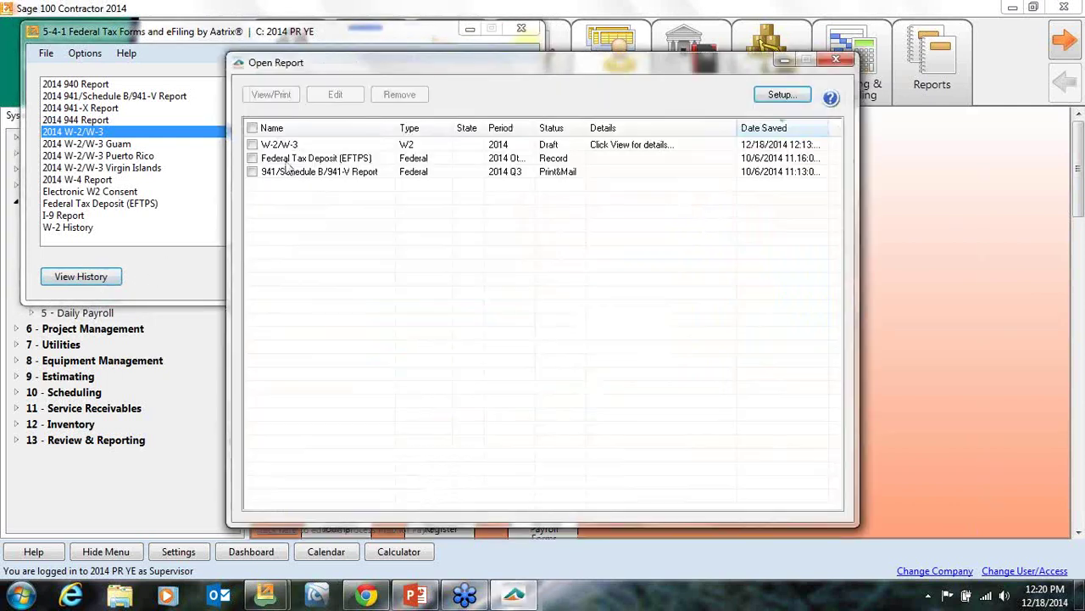
pyautogui.click(294, 147)
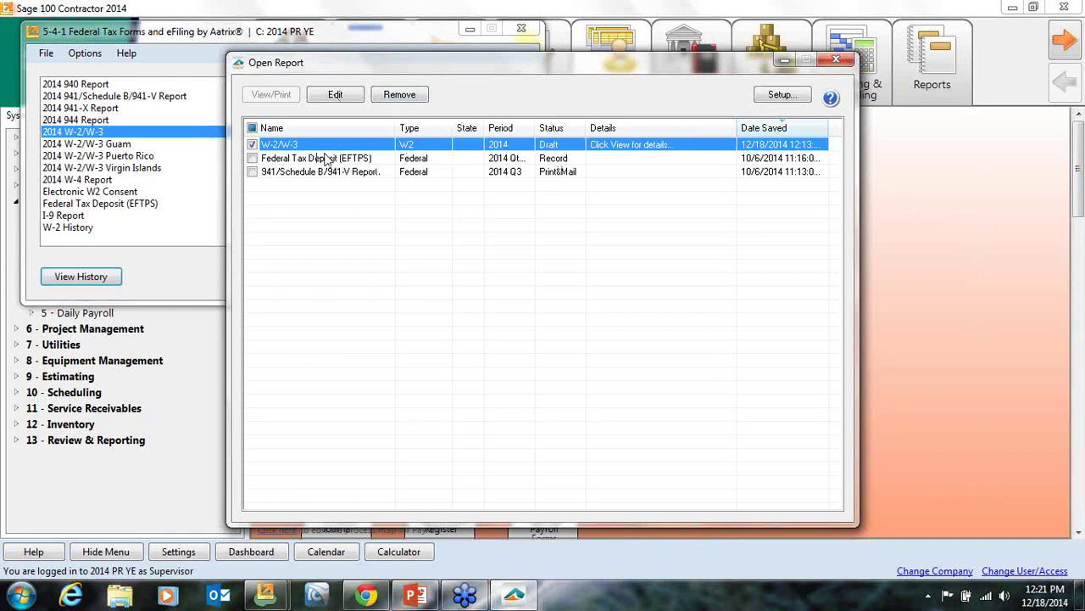
pyautogui.click(339, 95)
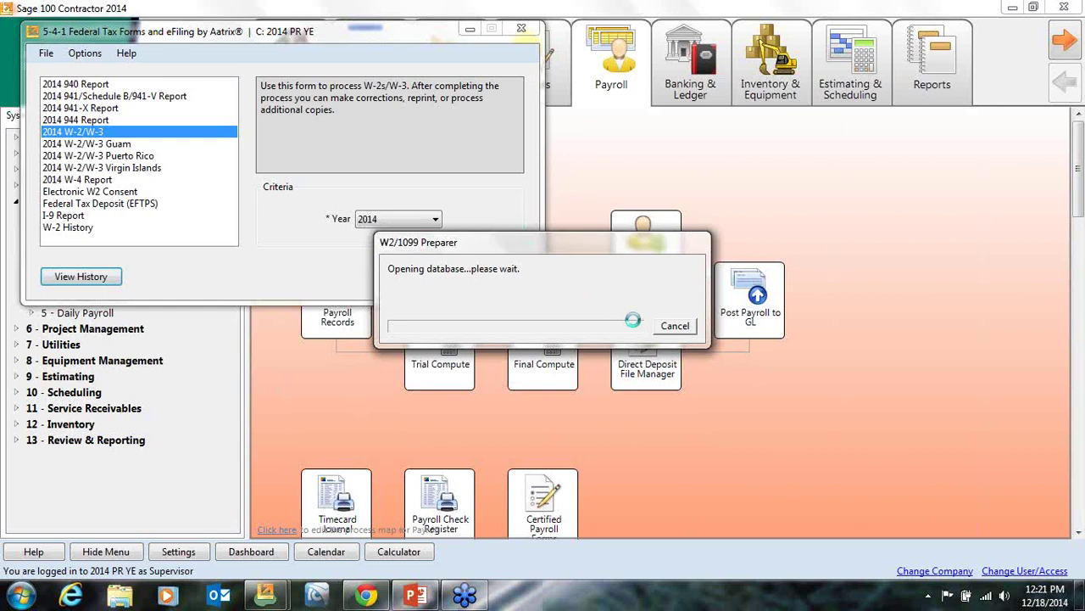
# Close the reopened W-2 draft, the report history and the federal tax forms window.
pyautogui.click(670, 327)
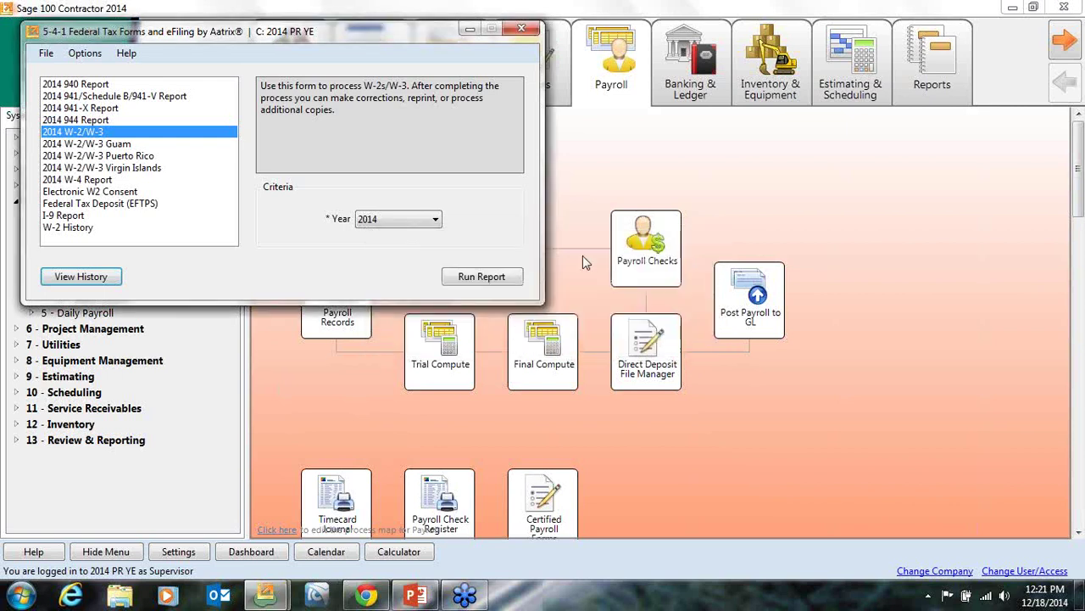
pyautogui.click(525, 34)
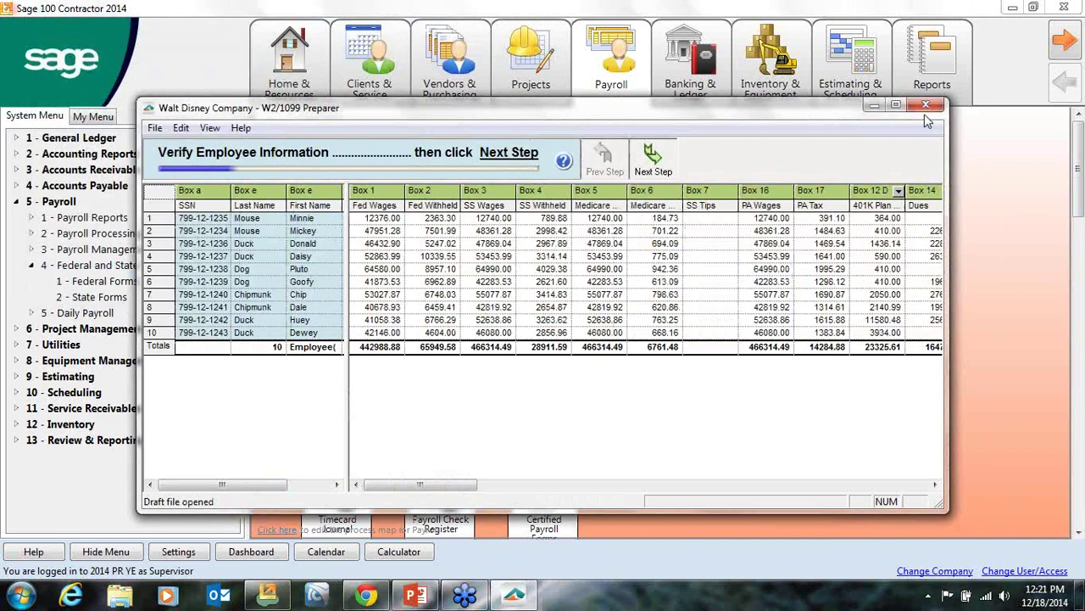
pyautogui.click(926, 104)
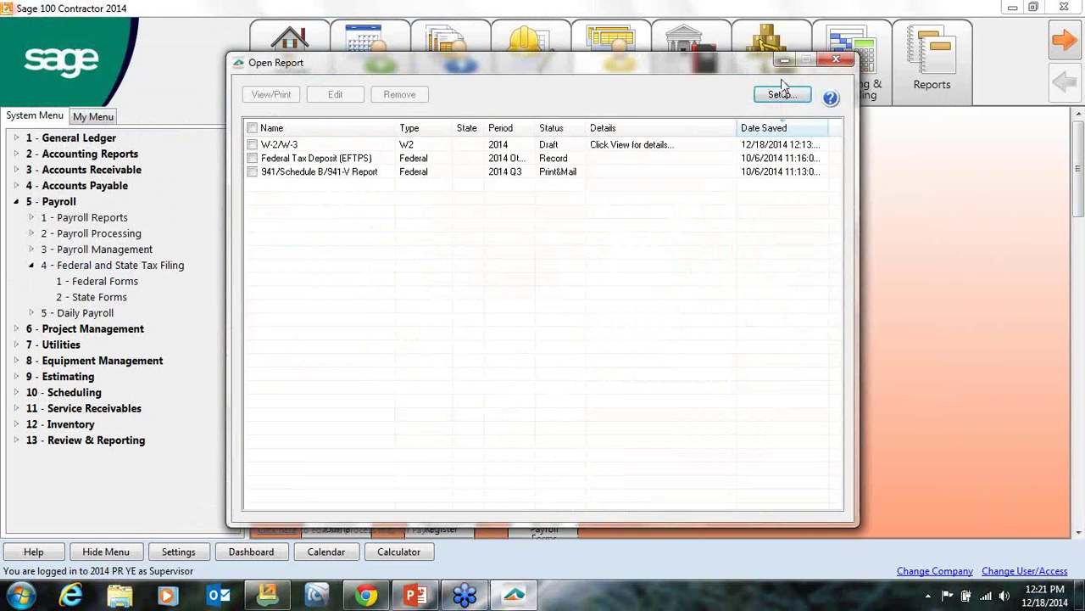
pyautogui.click(836, 59)
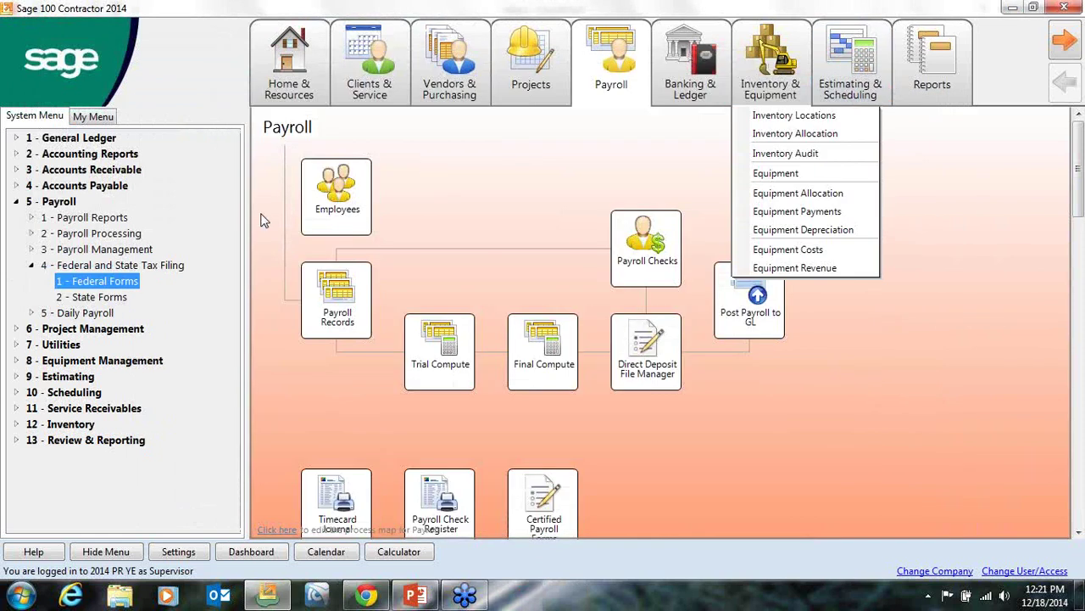
# Open the Accounts Payable vendor records and view the financial information of the Maleficent s Mirrors vendor.
pyautogui.click(16, 204)
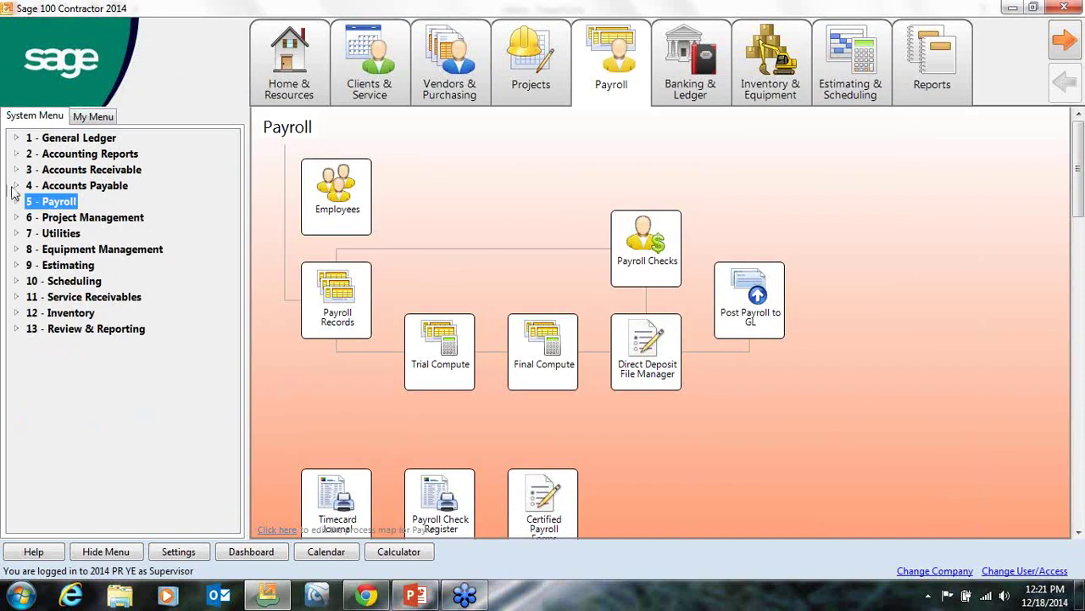
pyautogui.click(16, 186)
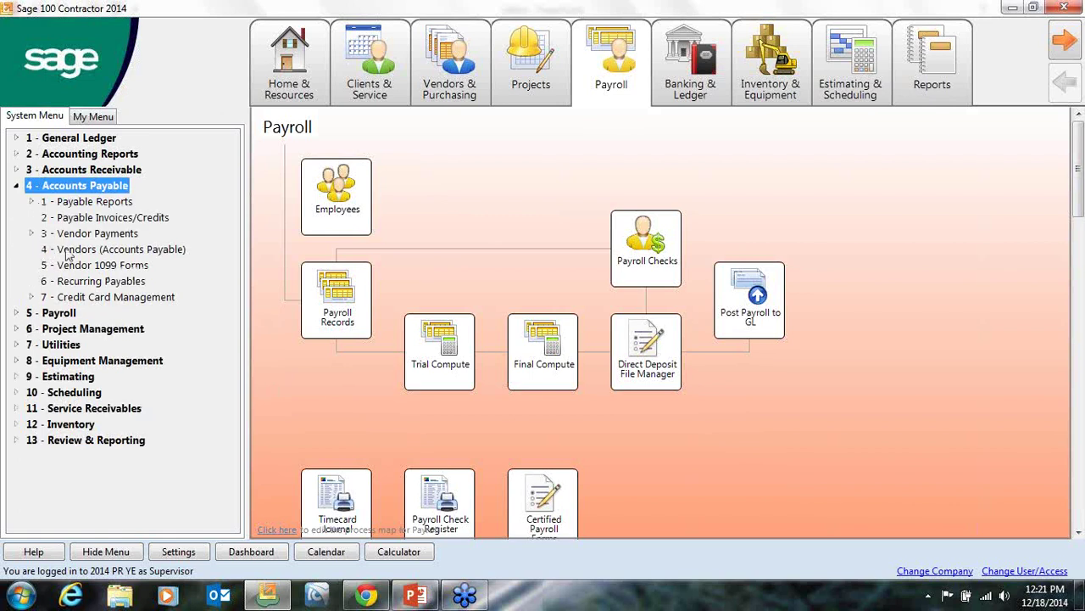
pyautogui.click(68, 250)
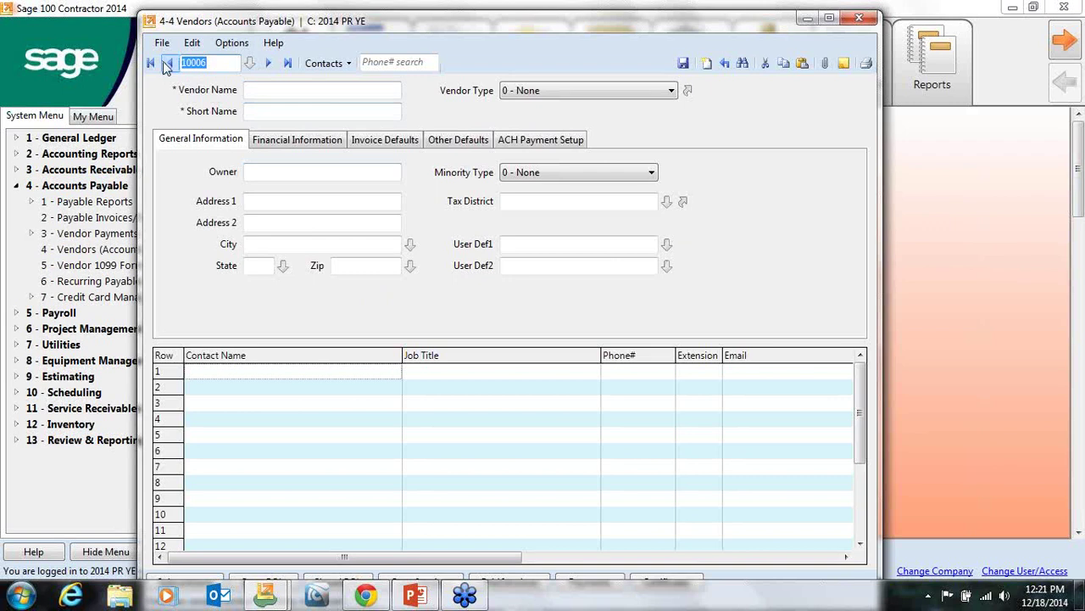
pyautogui.click(152, 64)
pyautogui.click(267, 64)
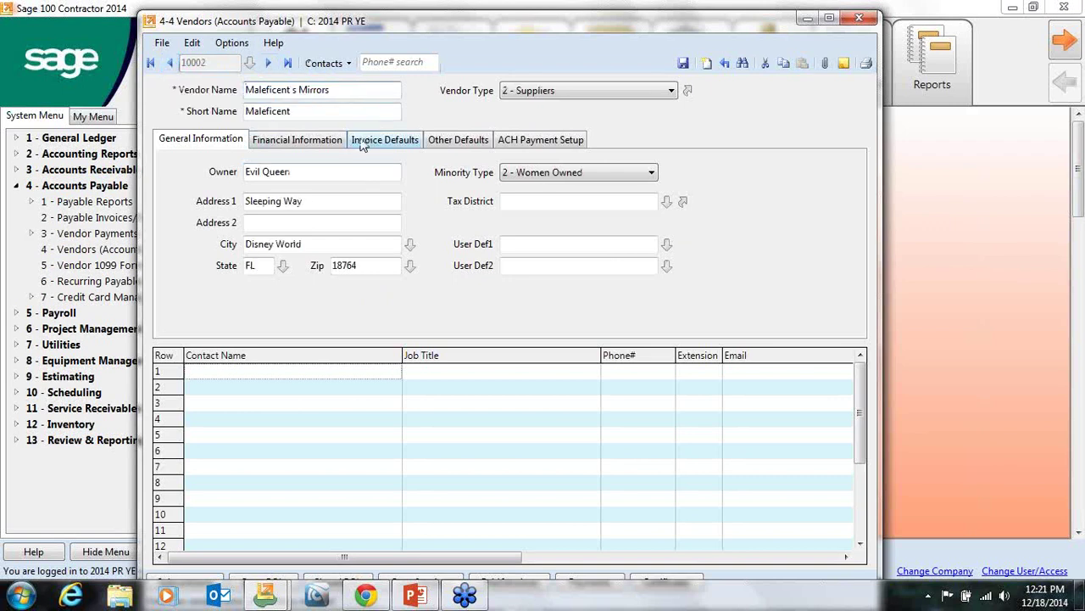
pyautogui.click(309, 142)
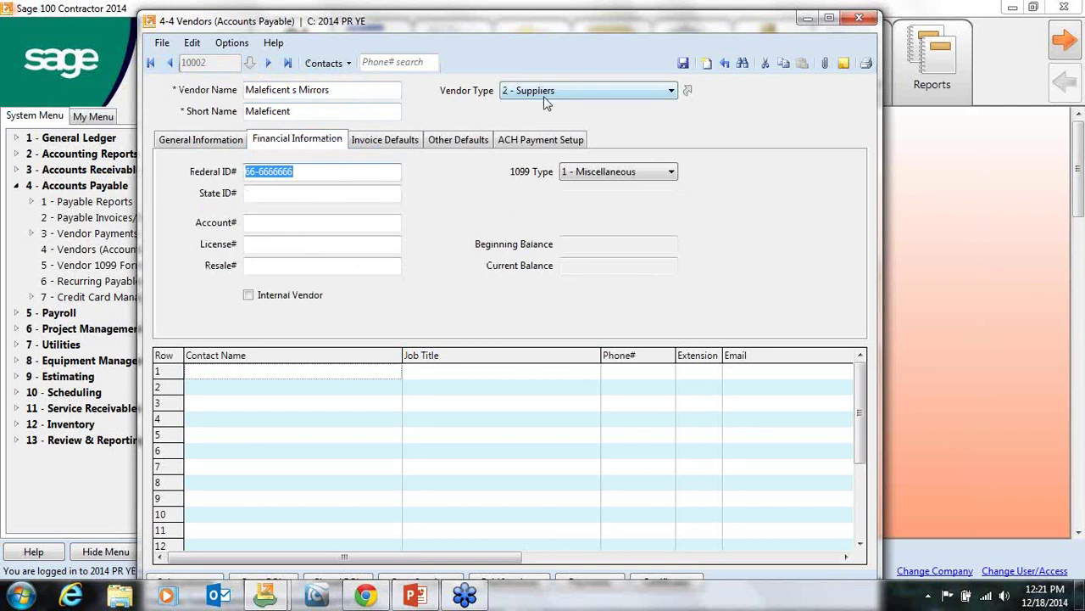
# Check the federal ID and 1099 type of vendor Sea Witch Plumbing, and close the vendor window without saving changes.
pyautogui.click(268, 63)
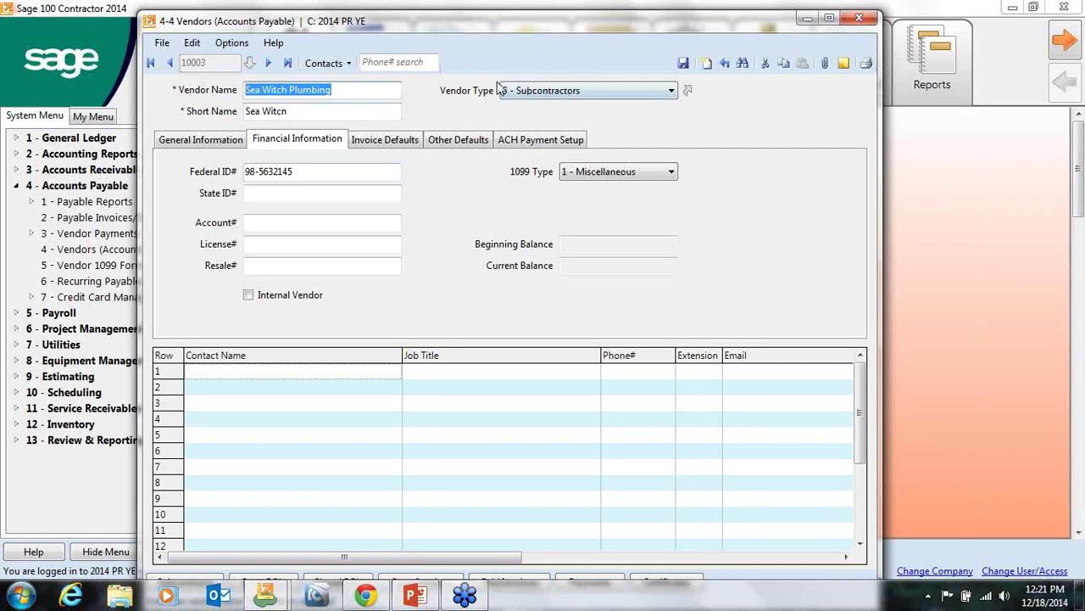
pyautogui.click(311, 171)
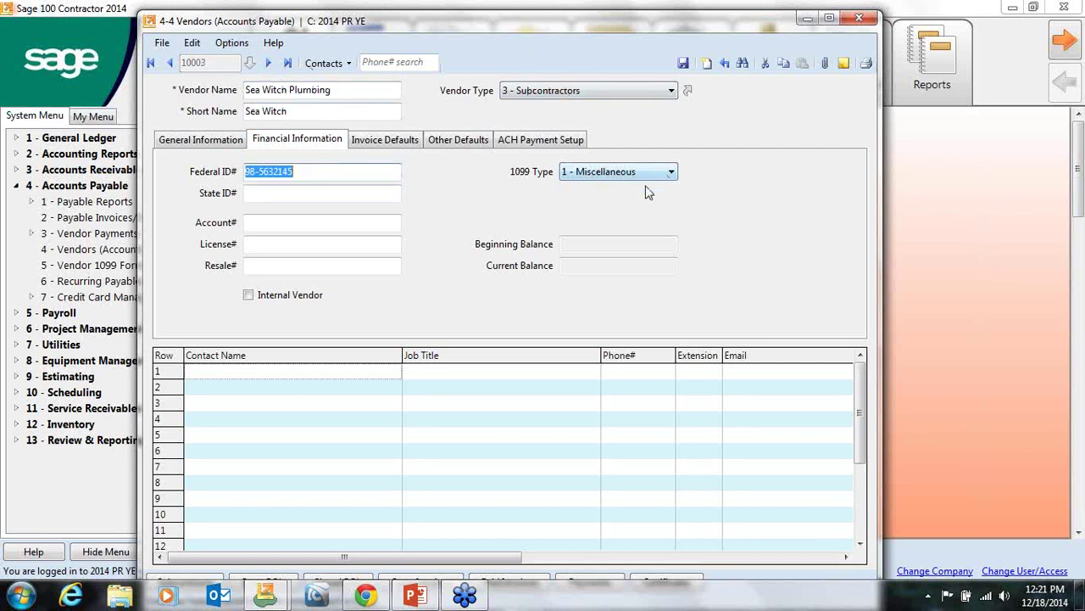
pyautogui.click(626, 173)
pyautogui.click(625, 176)
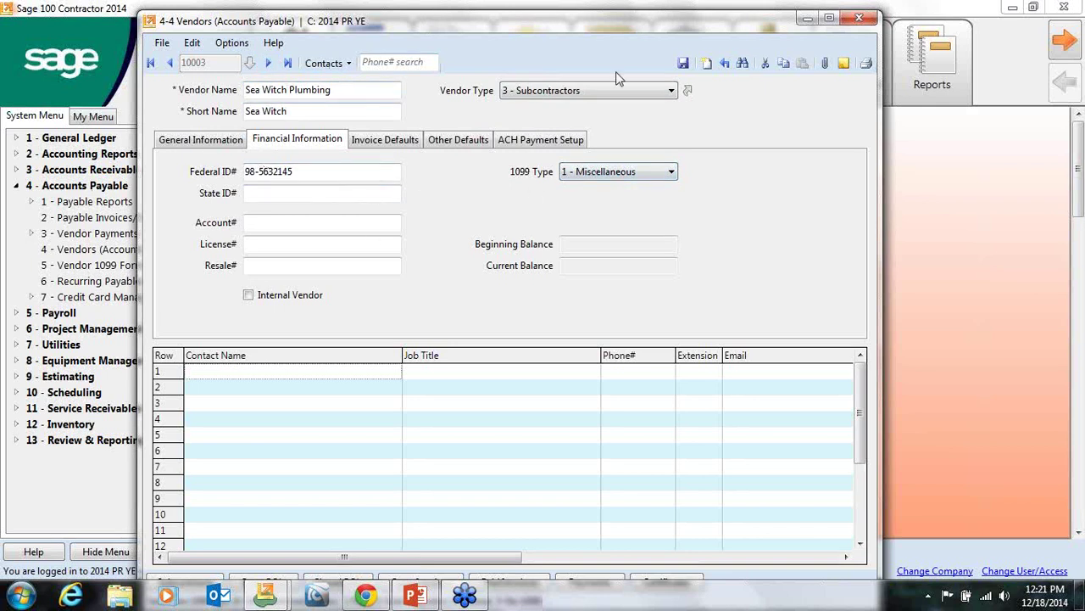
pyautogui.click(859, 17)
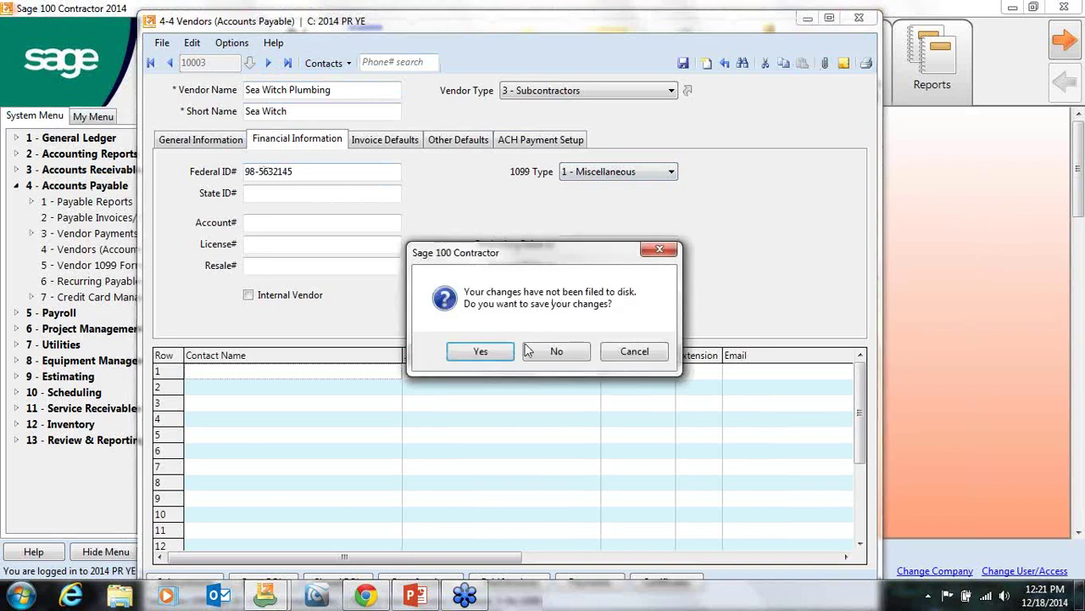
pyautogui.click(547, 348)
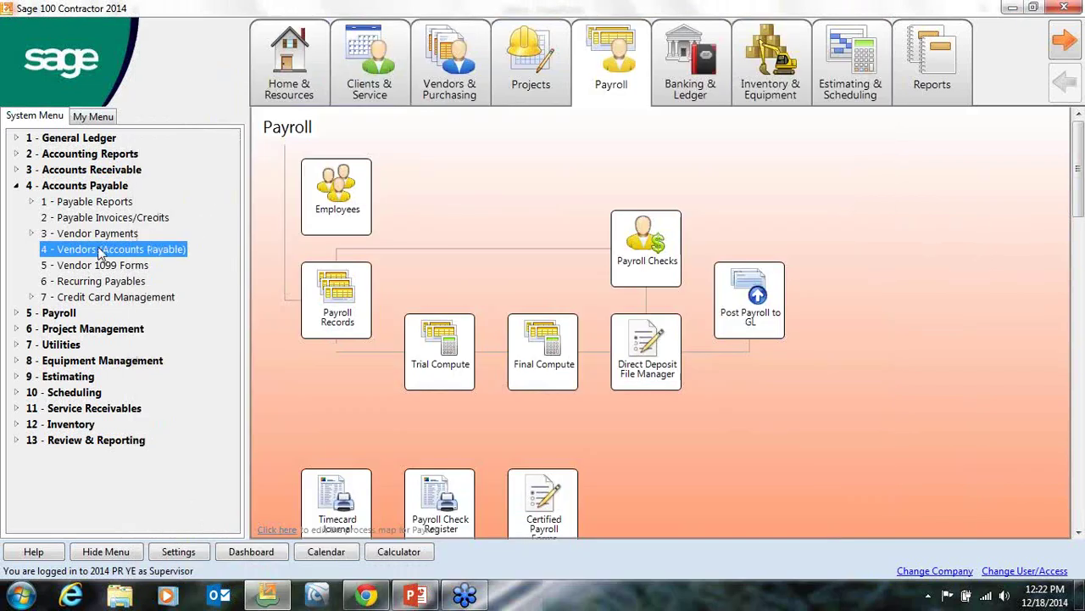
# Open the Vendor 1099 Forms, choose 2014 1099-MISC, select the reporting year and run the report.
pyautogui.click(61, 267)
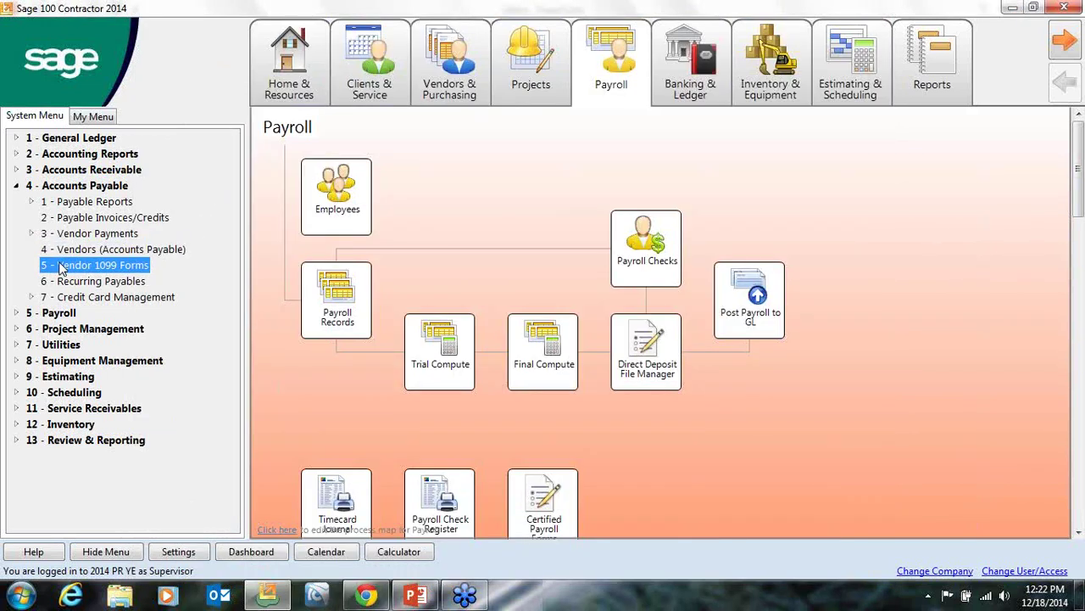
pyautogui.doubleClick(62, 269)
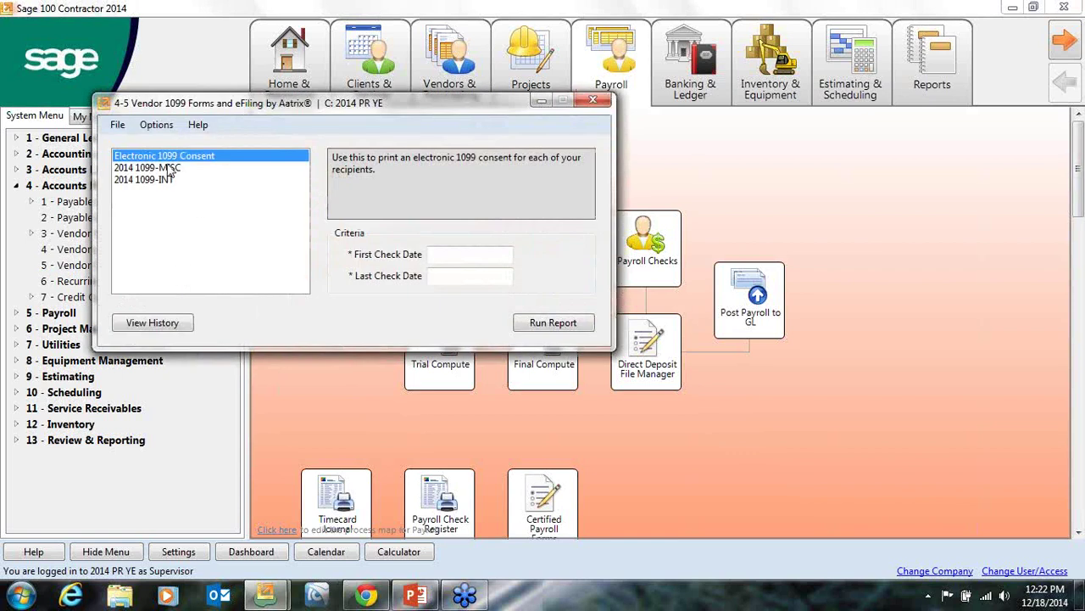
pyautogui.click(170, 169)
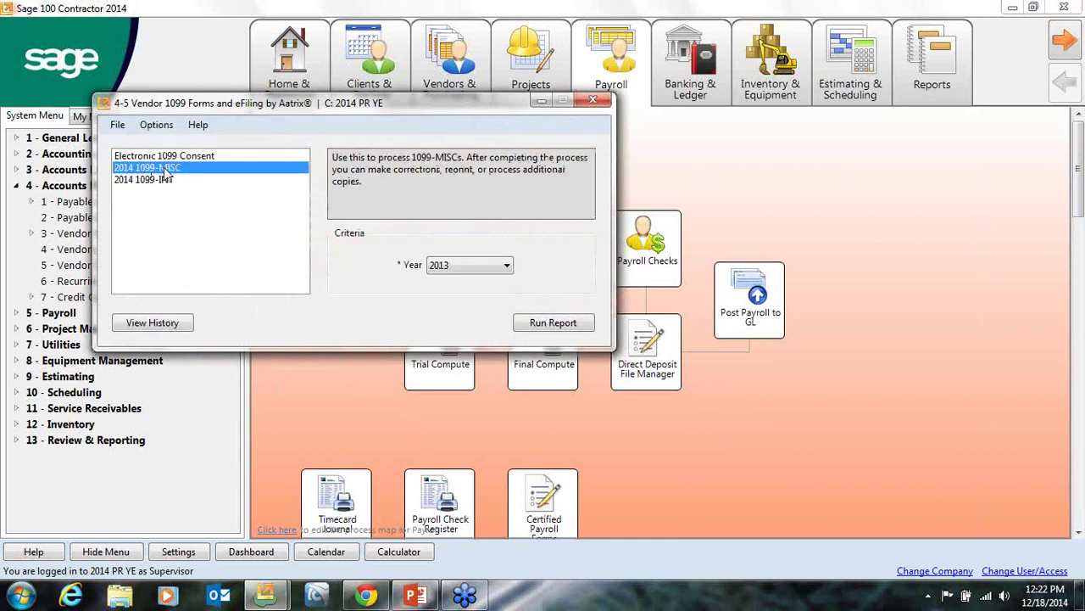
pyautogui.click(458, 266)
pyautogui.click(455, 289)
pyautogui.click(531, 327)
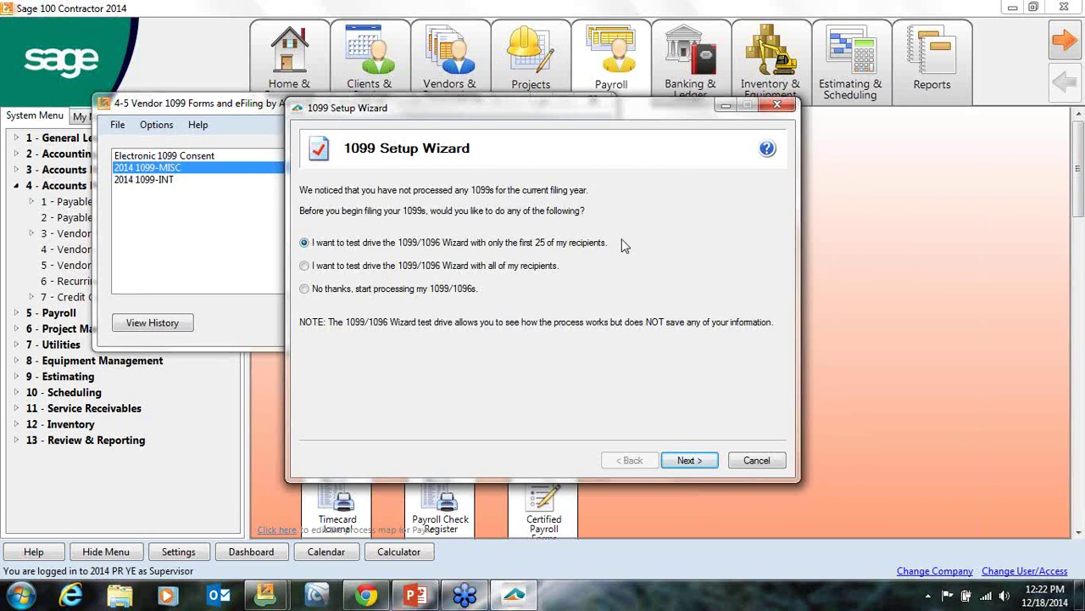
# Decline the 1099 wizard's test drive to start processing, accept the payer TIN, and file for the own company/employer.
pyautogui.click(307, 290)
pyautogui.click(687, 460)
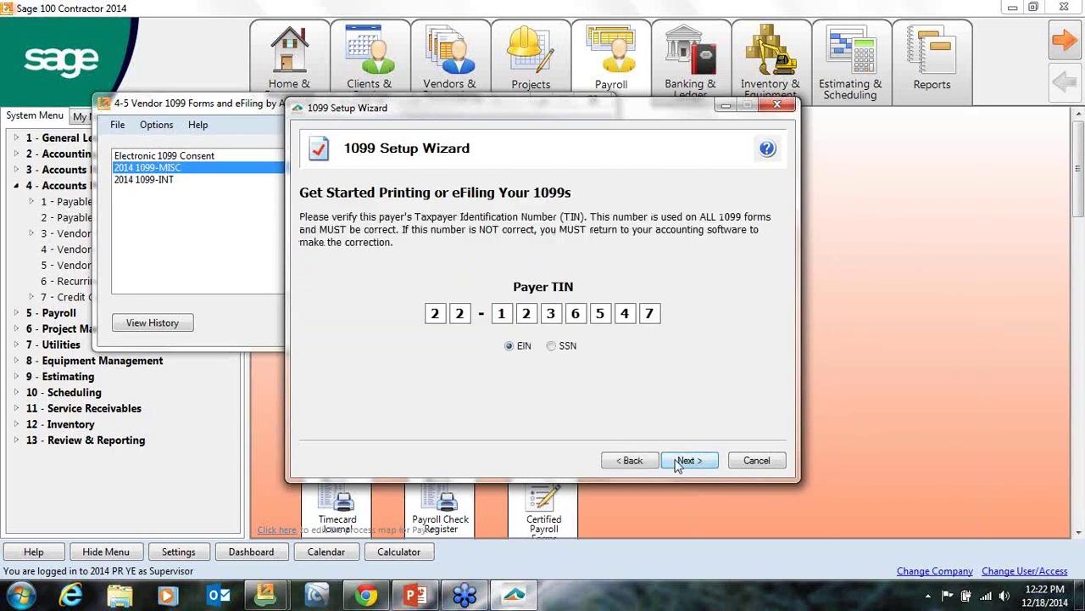
pyautogui.click(684, 461)
pyautogui.click(685, 462)
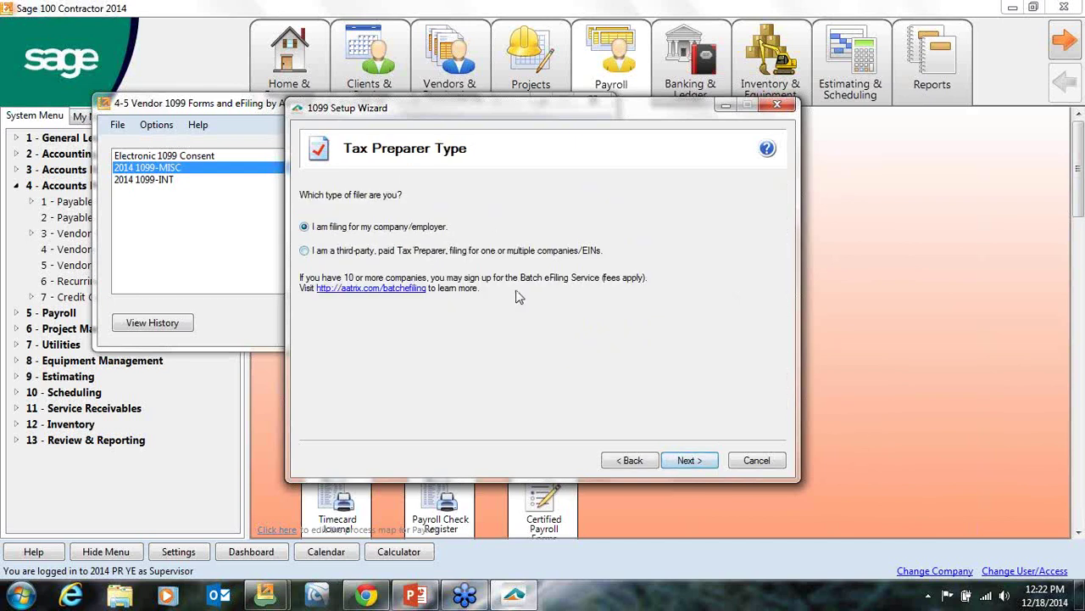
pyautogui.click(682, 461)
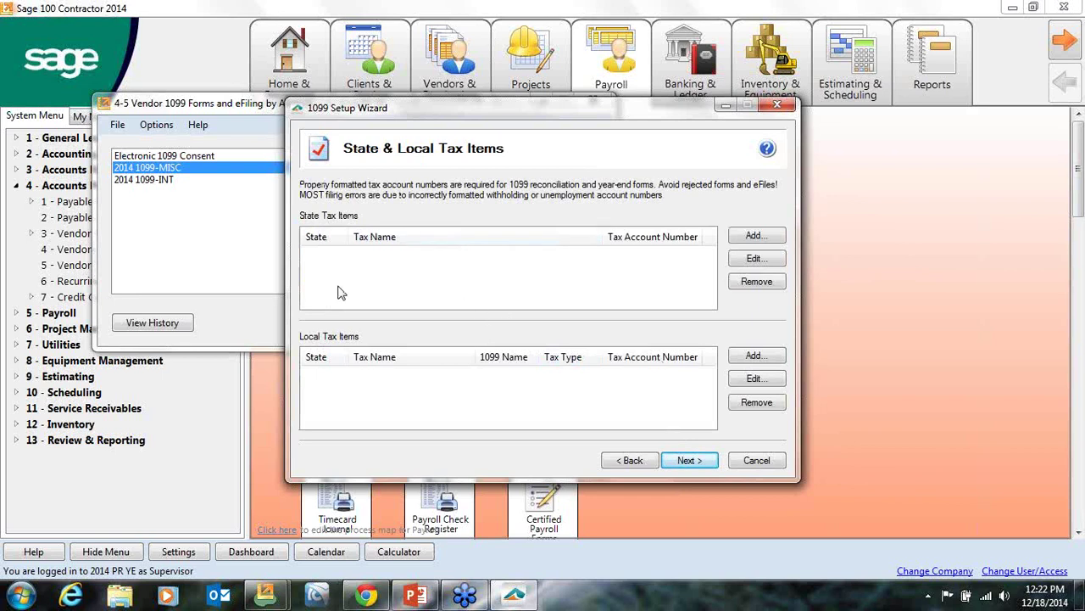
# Leave state and local tax items empty, answer No to electronic-only recipients and final return, and keep recipient numbers untruncated with zeros printed.
pyautogui.click(690, 462)
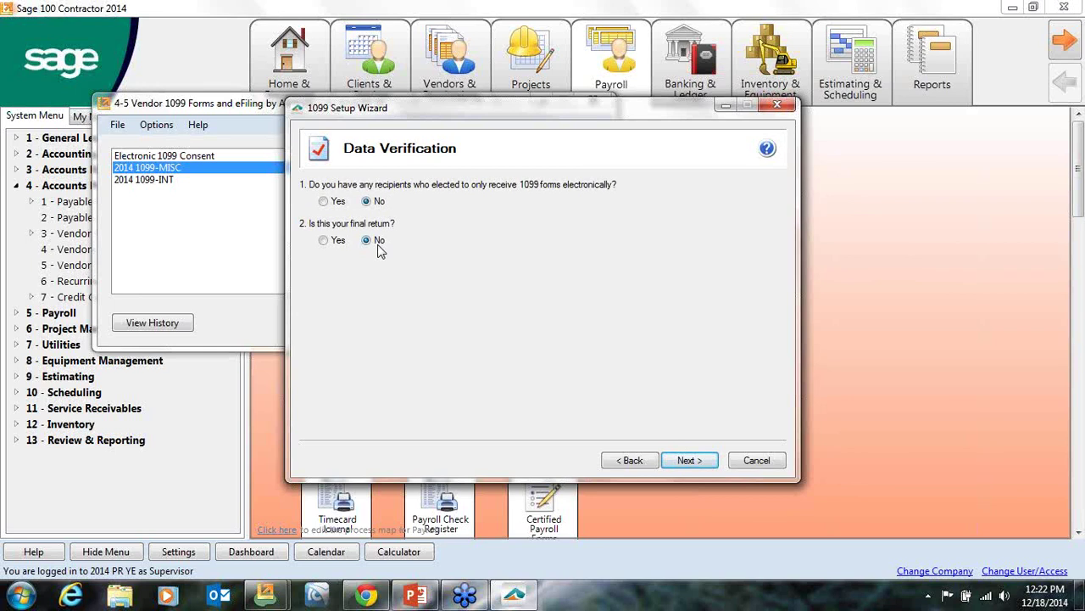
pyautogui.click(701, 461)
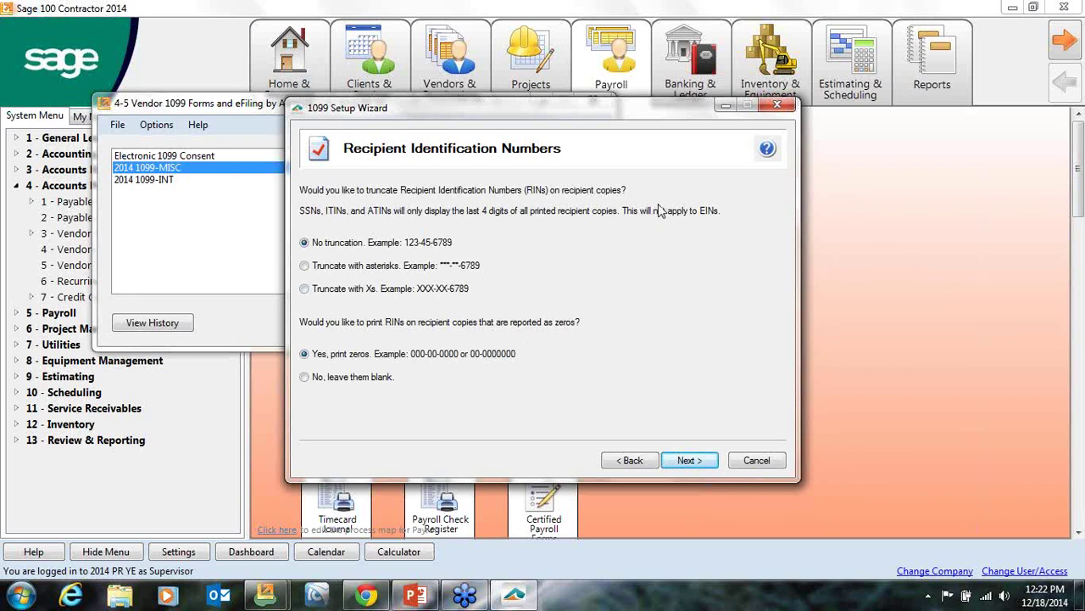
pyautogui.click(692, 459)
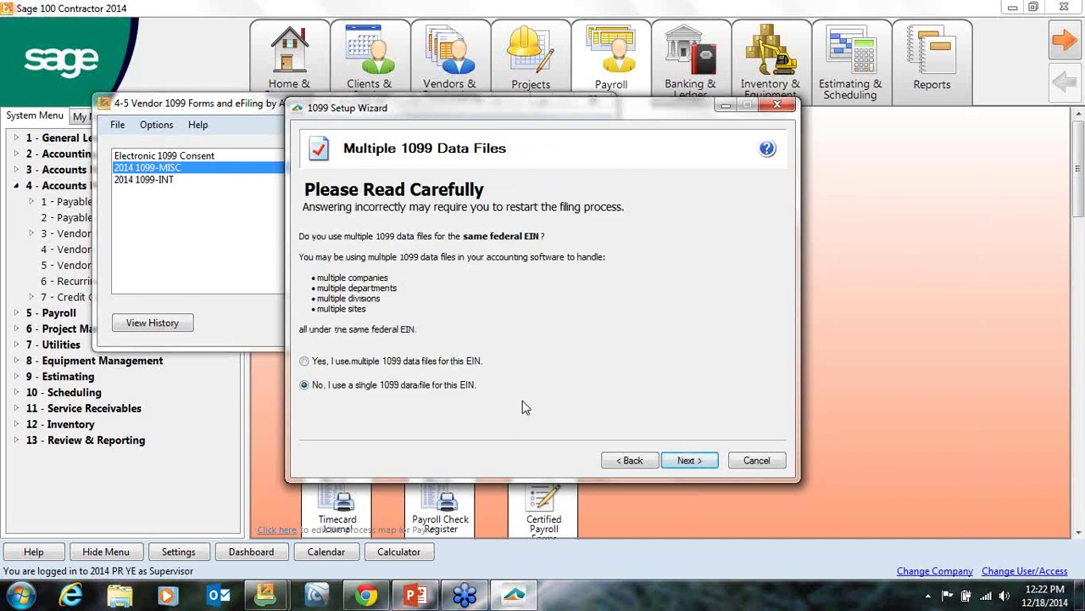
# Confirm a single 1099 data file for this EIN, maximize the preparer, and inspect the recipients' TIN, company and address columns.
pyautogui.click(704, 462)
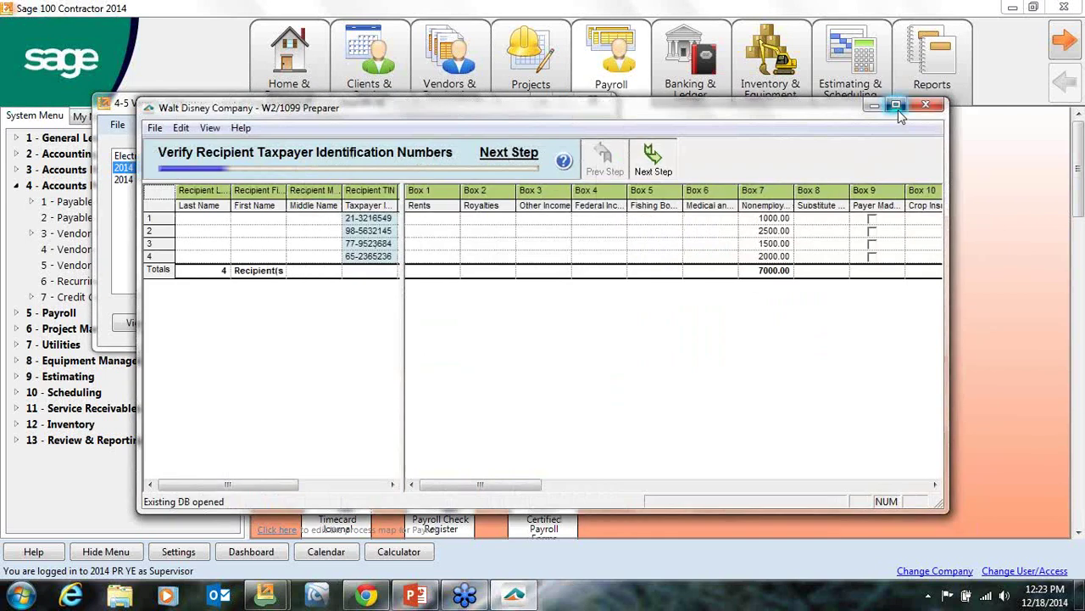
pyautogui.click(896, 106)
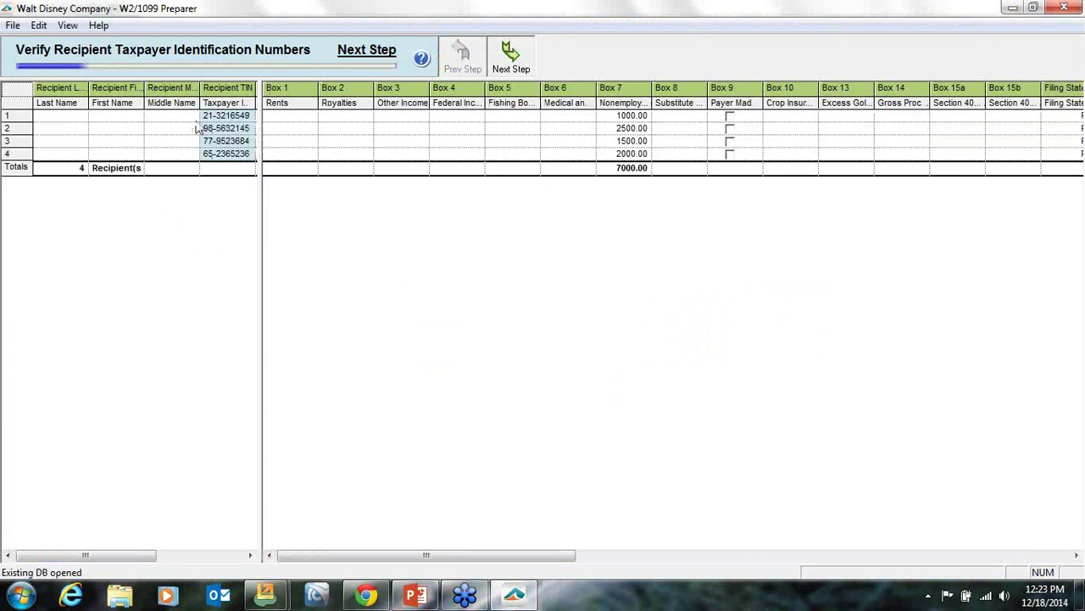
pyautogui.moveTo(259, 166); pyautogui.dragTo(522, 175)
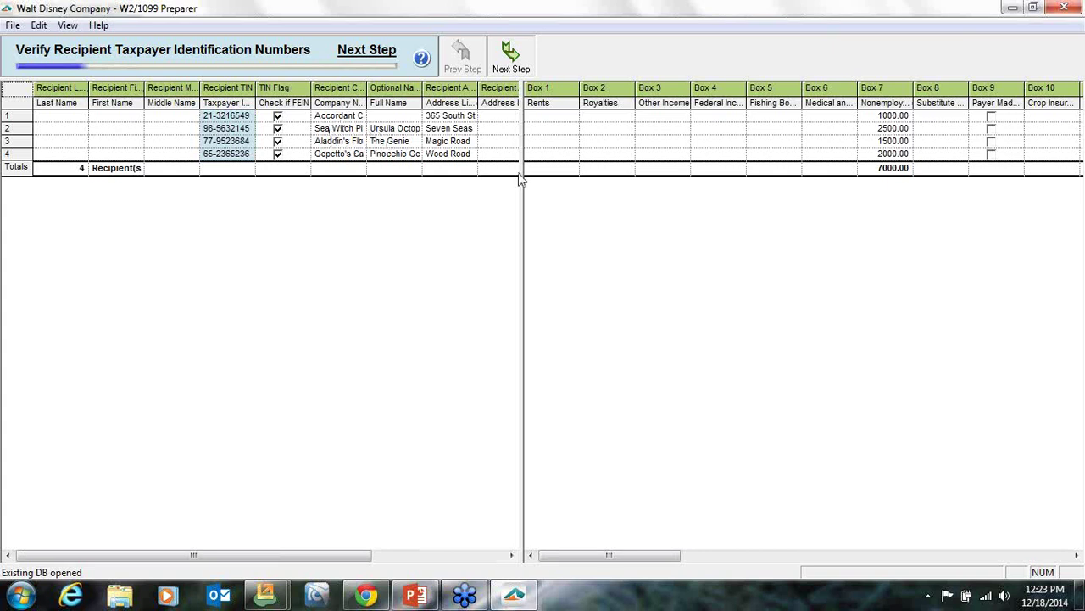
pyautogui.moveTo(523, 177); pyautogui.dragTo(237, 177)
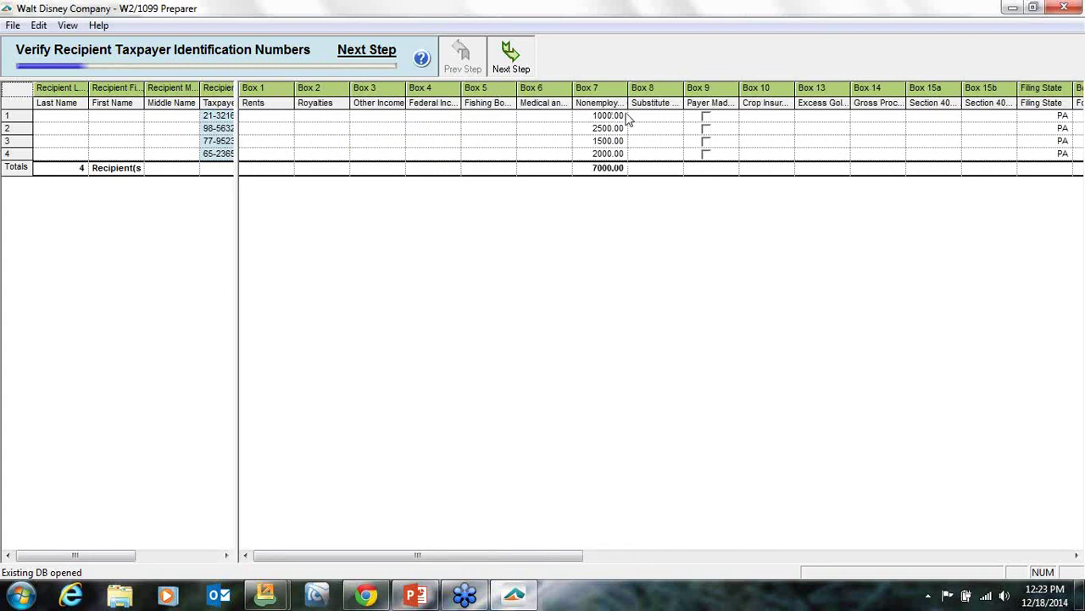
# Verify the recipients' FEIN flags, names and addresses, income boxes and filing state, advancing through the verification to its end.
pyautogui.click(511, 59)
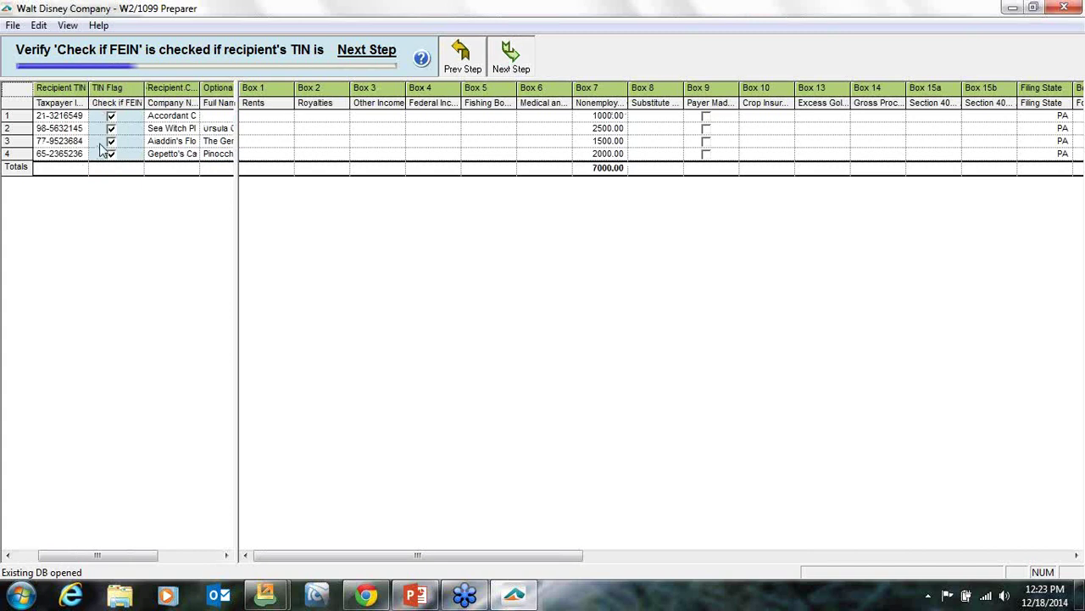
pyautogui.click(509, 59)
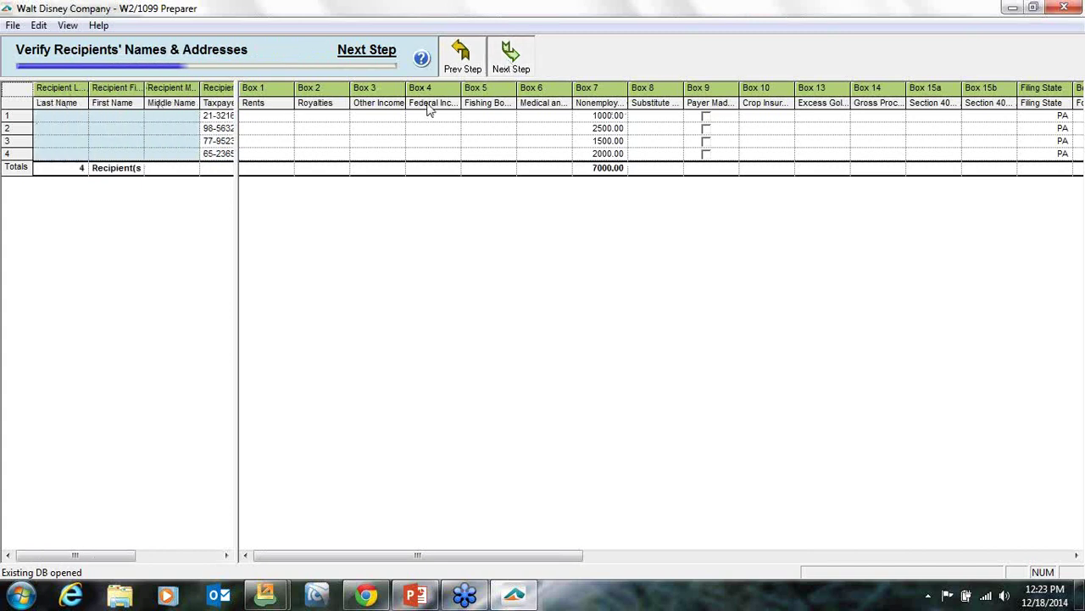
pyautogui.click(511, 66)
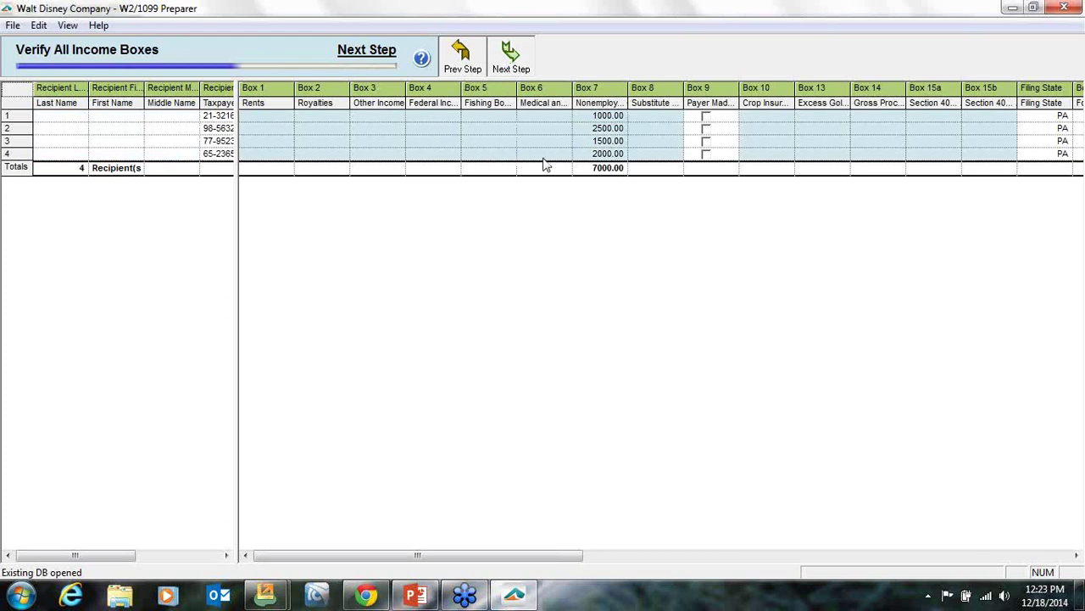
pyautogui.click(521, 55)
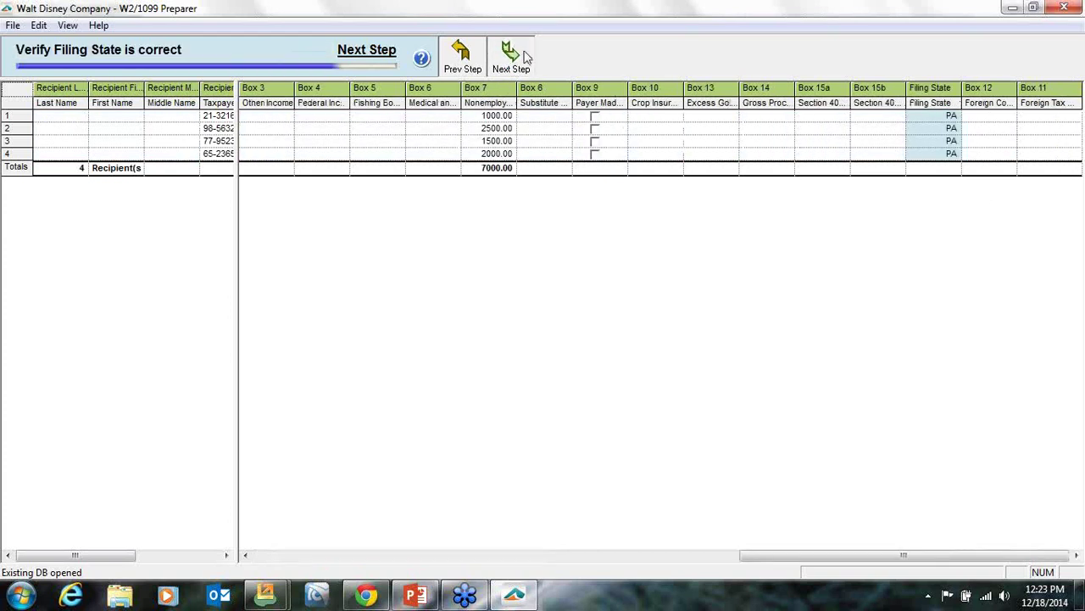
pyautogui.click(511, 54)
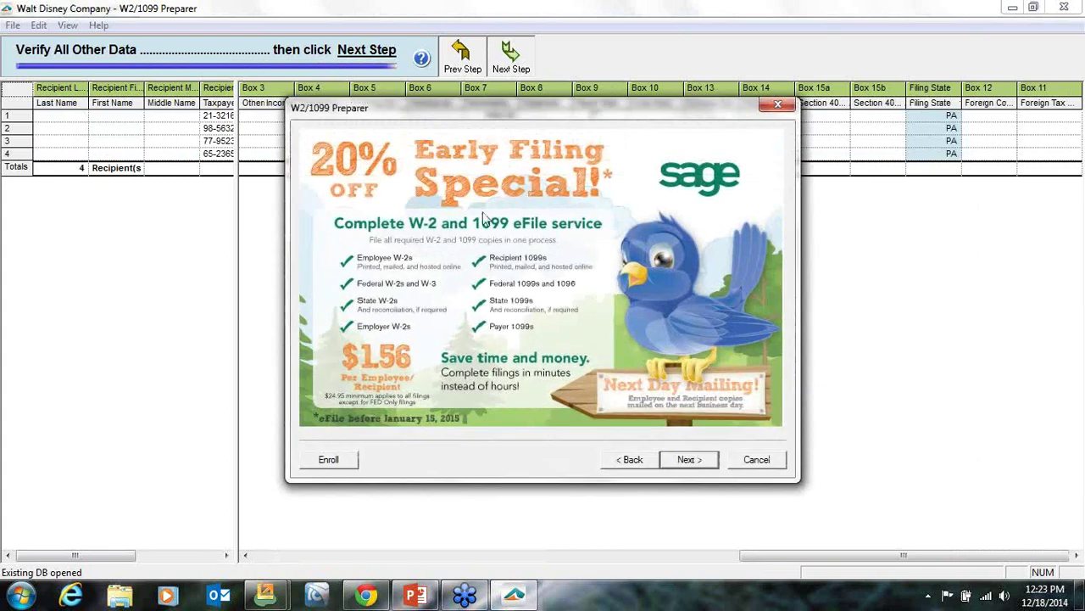
# Pass the early filing offer and choose Other Options, printing recipient 1099 copies, federal 1099s and 1096, and payer copies.
pyautogui.click(685, 466)
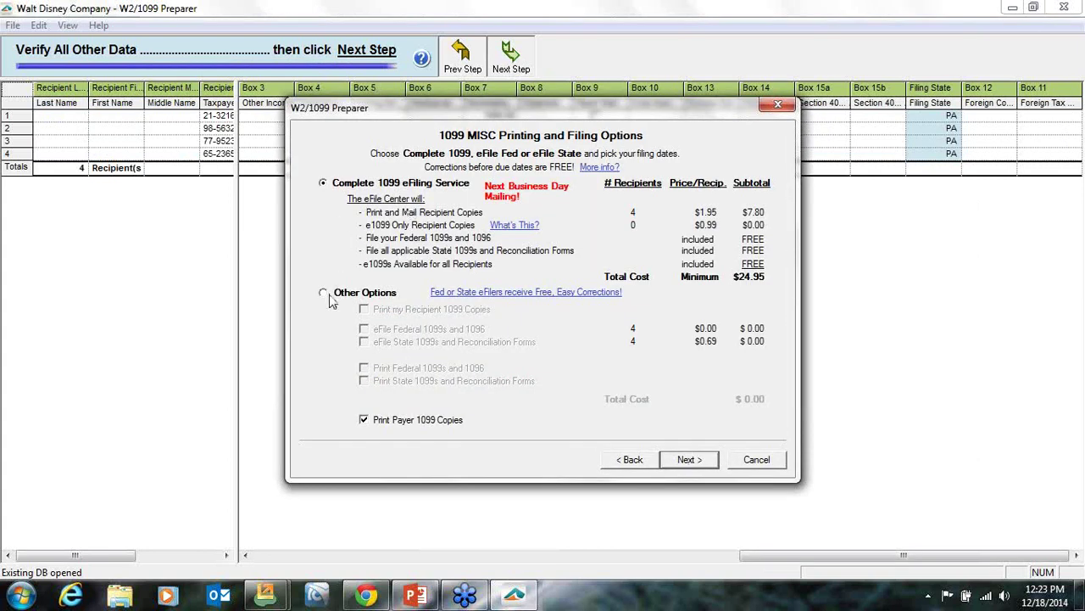
pyautogui.click(323, 291)
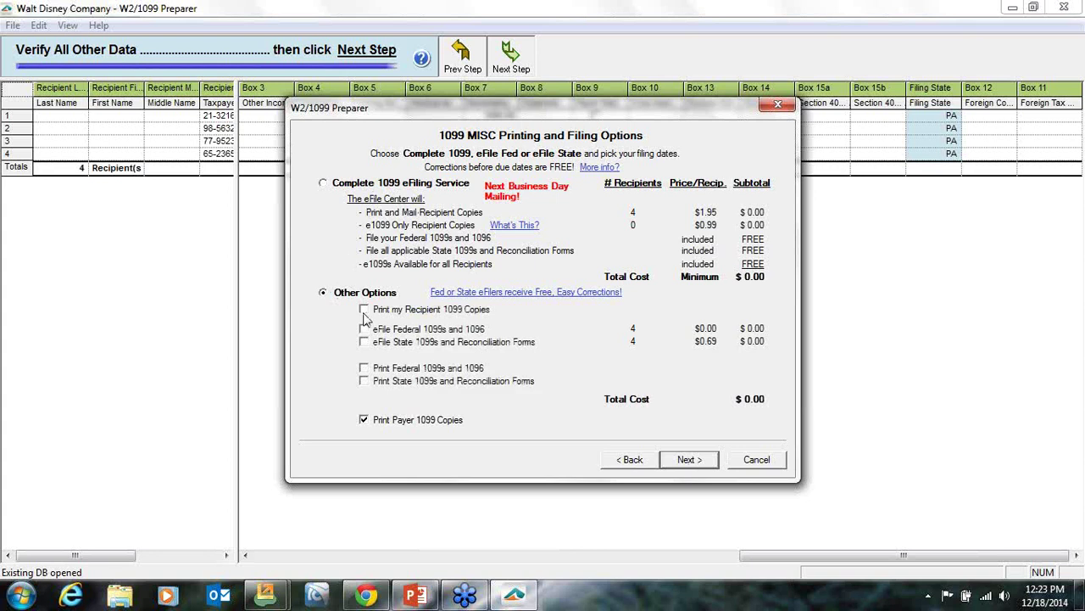
pyautogui.click(364, 308)
pyautogui.click(364, 328)
pyautogui.click(364, 341)
pyautogui.click(364, 367)
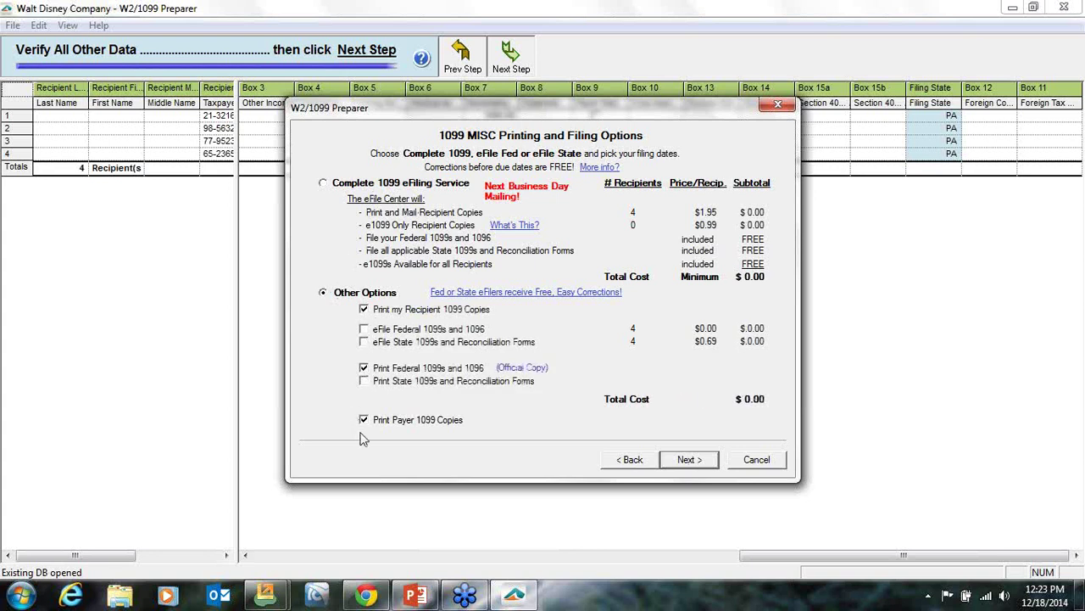
# Decline the Complete 1099 eFile Service, leave out divider sheets, and generate the listed forms for review.
pyautogui.click(689, 459)
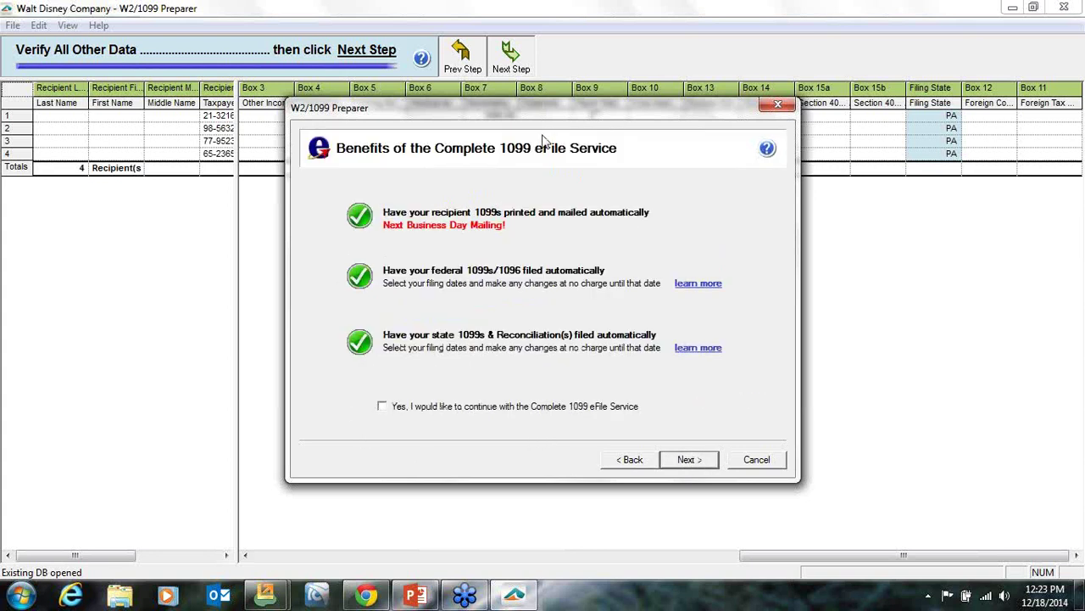
pyautogui.click(667, 460)
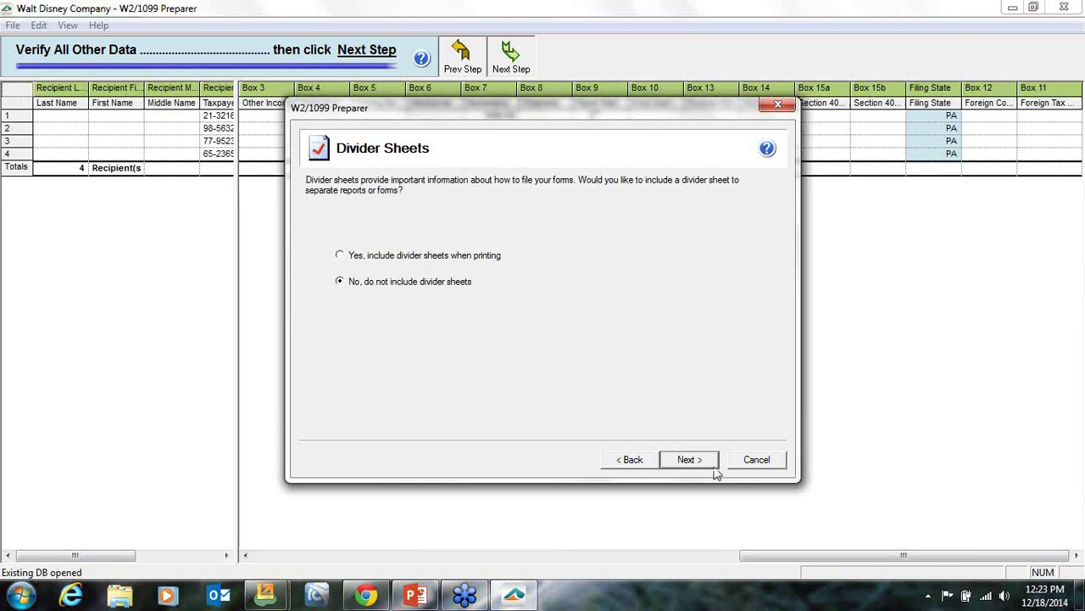
pyautogui.click(695, 460)
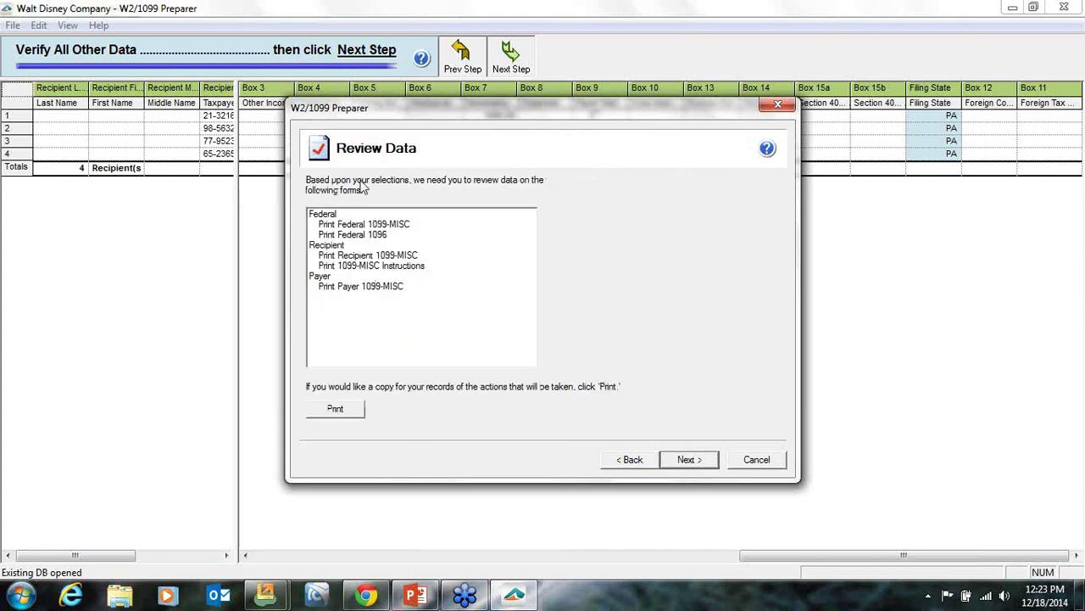
pyautogui.click(683, 458)
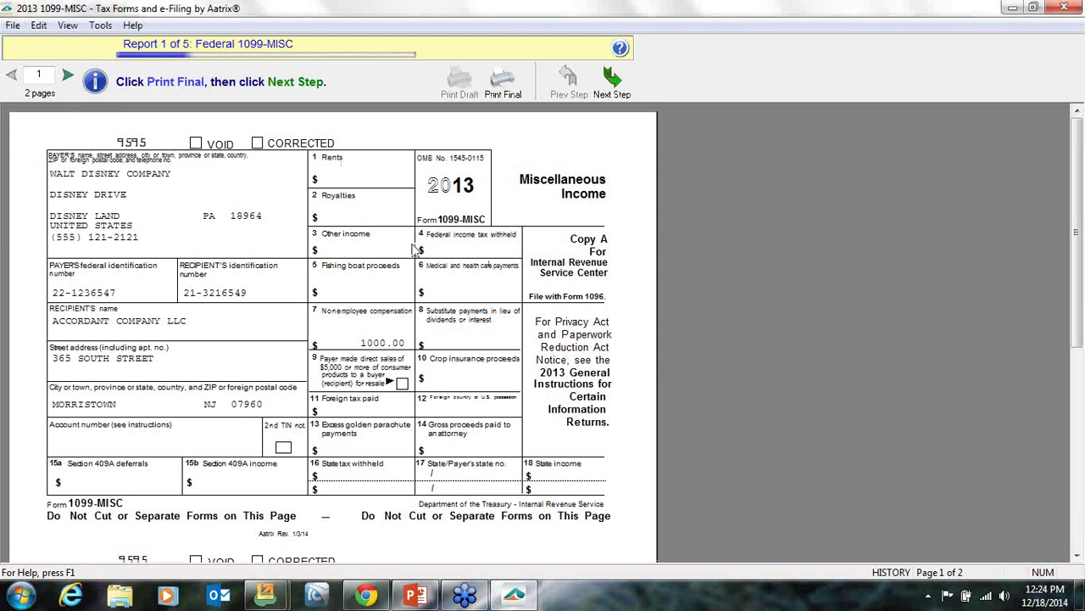
# Review both pages of the Federal 1099-MISC report and continue without printing it.
pyautogui.scroll(-5, 413, 254)
pyautogui.scroll(-3, 407, 261)
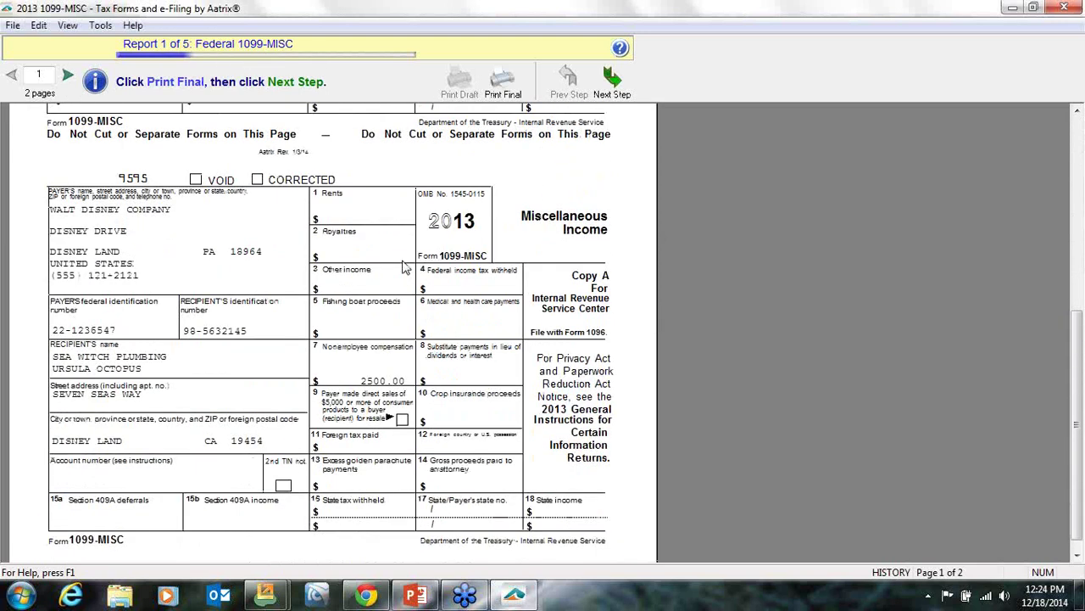
pyautogui.scroll(8, 71, 175)
pyautogui.click(67, 76)
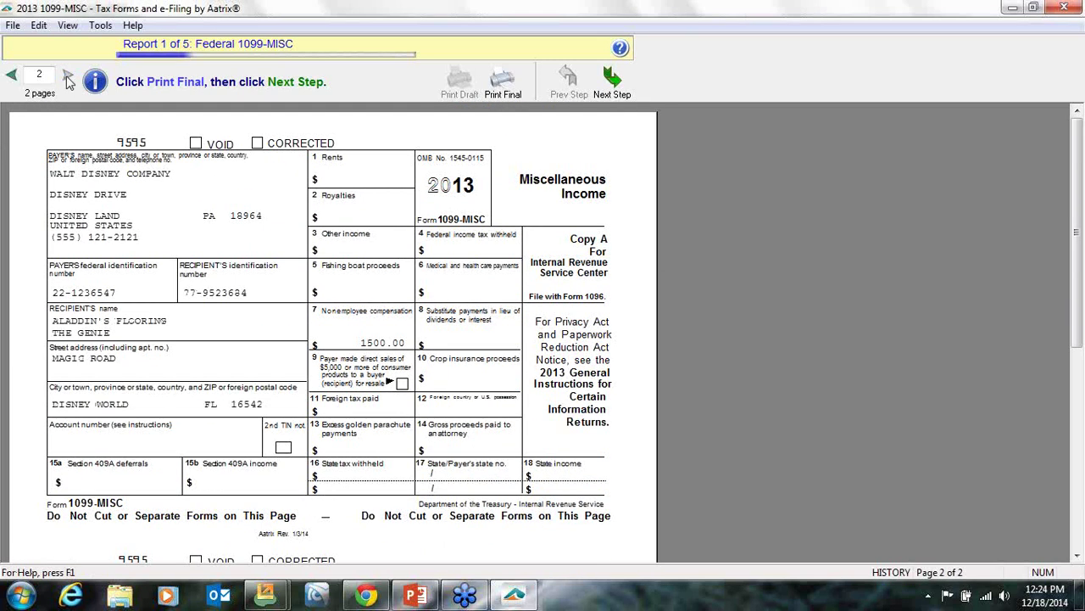
pyautogui.click(7, 74)
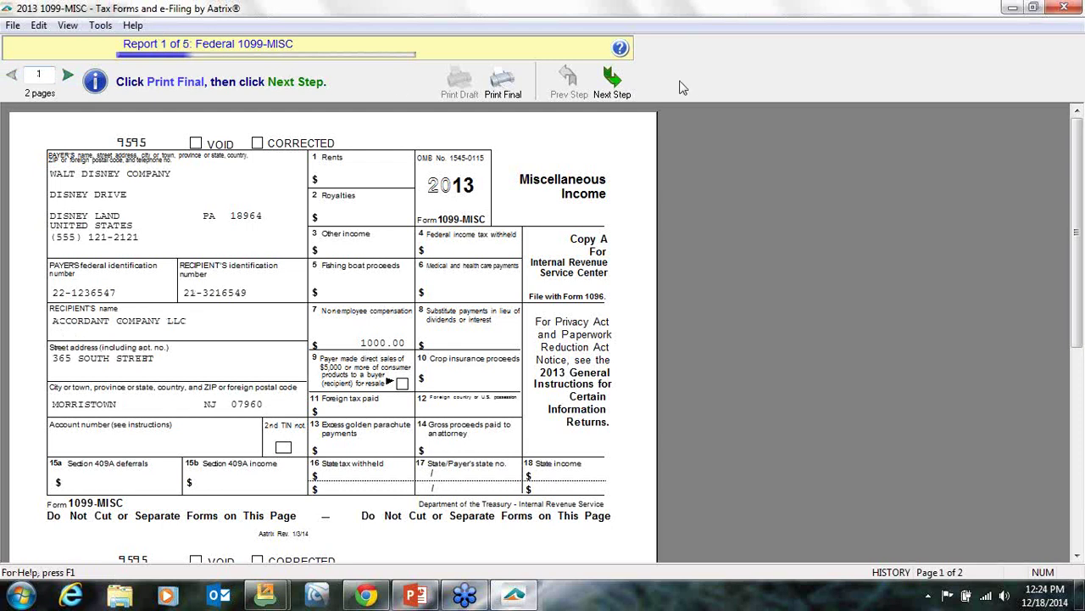
pyautogui.click(612, 83)
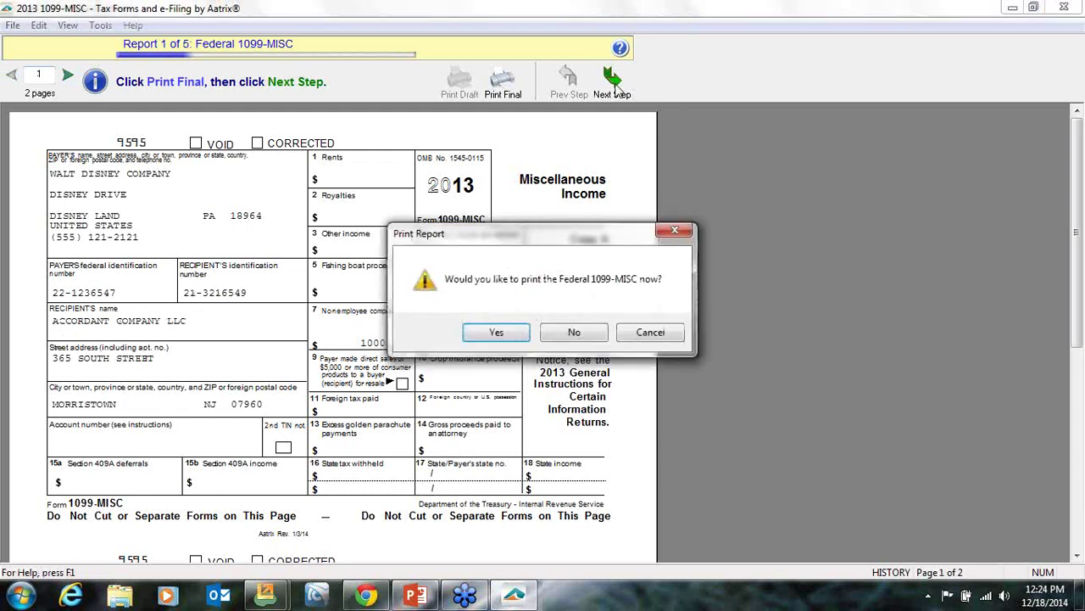
pyautogui.click(561, 339)
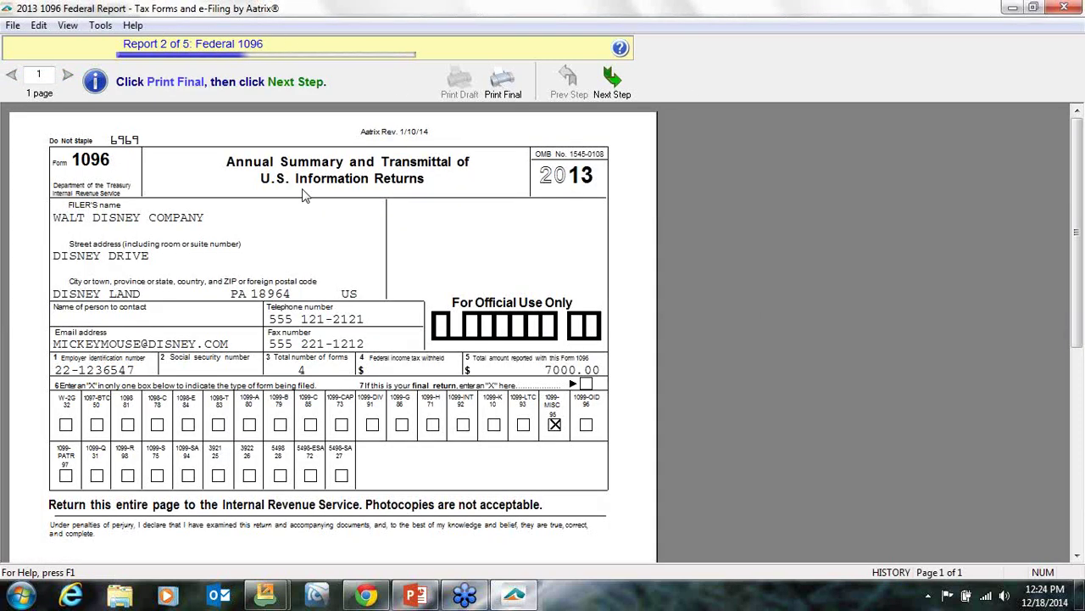
# Review the Federal 1096 summary form from start to end and continue without printing it.
pyautogui.scroll(-10, 500, 347)
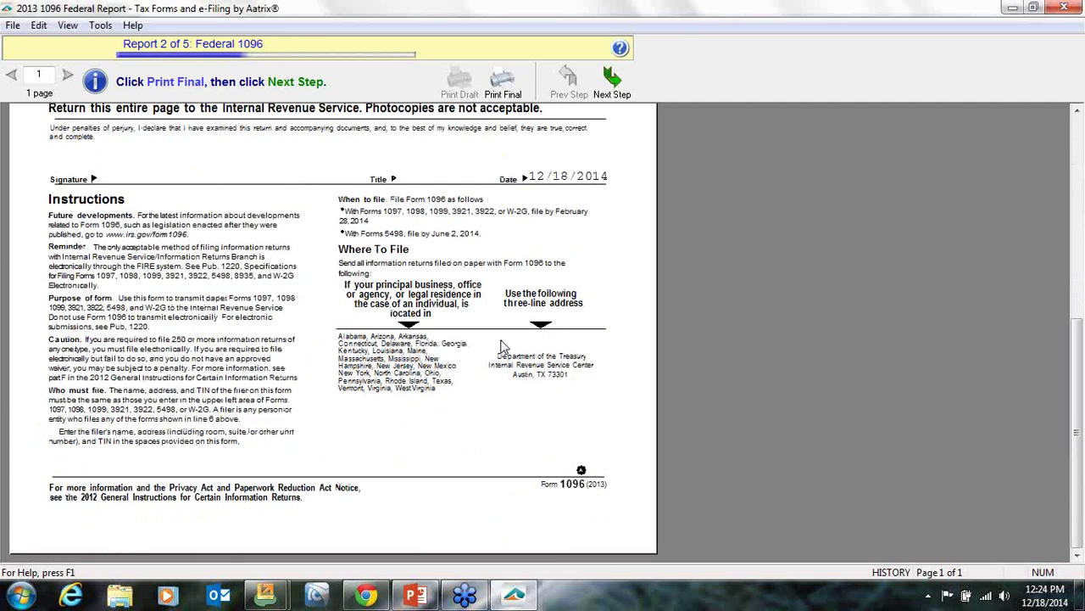
pyautogui.scroll(10, 500, 347)
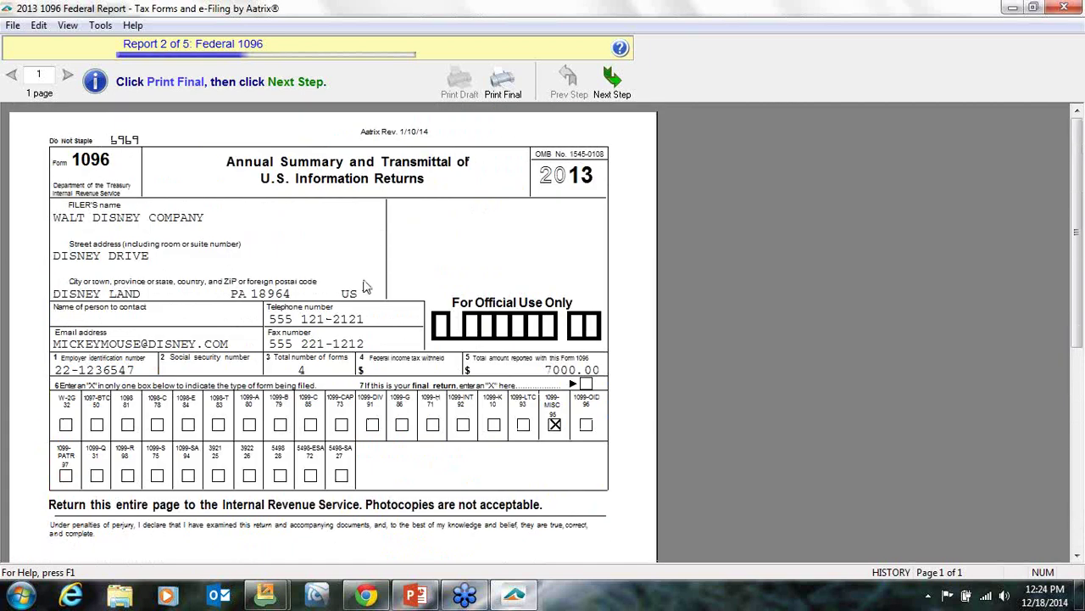
pyautogui.click(604, 79)
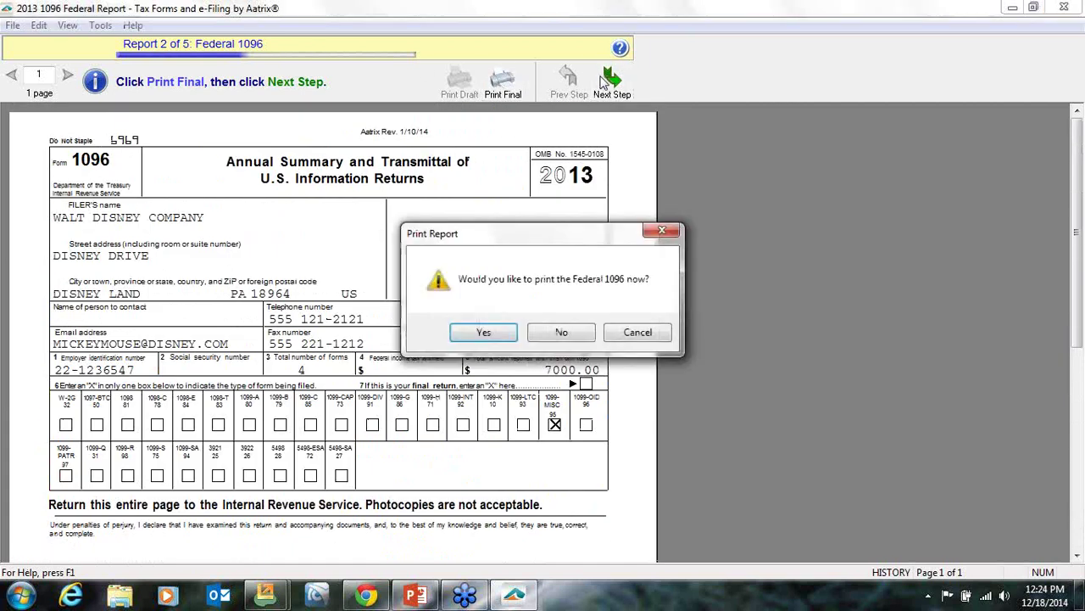
pyautogui.click(559, 333)
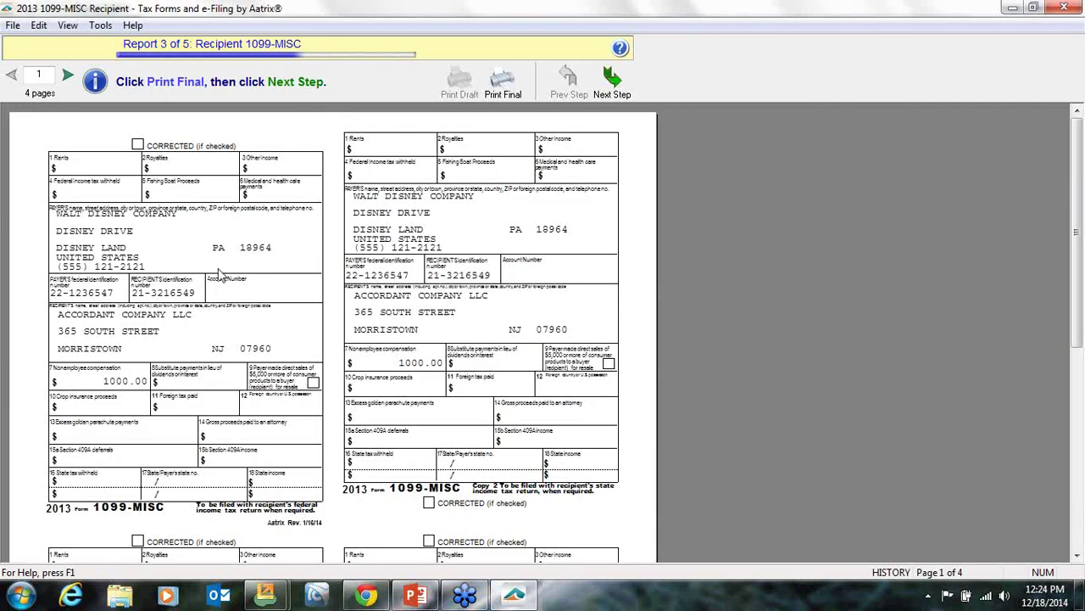
# Review all four pages of the Recipient 1099-MISC copies and continue without printing them.
pyautogui.scroll(-2, 276, 386)
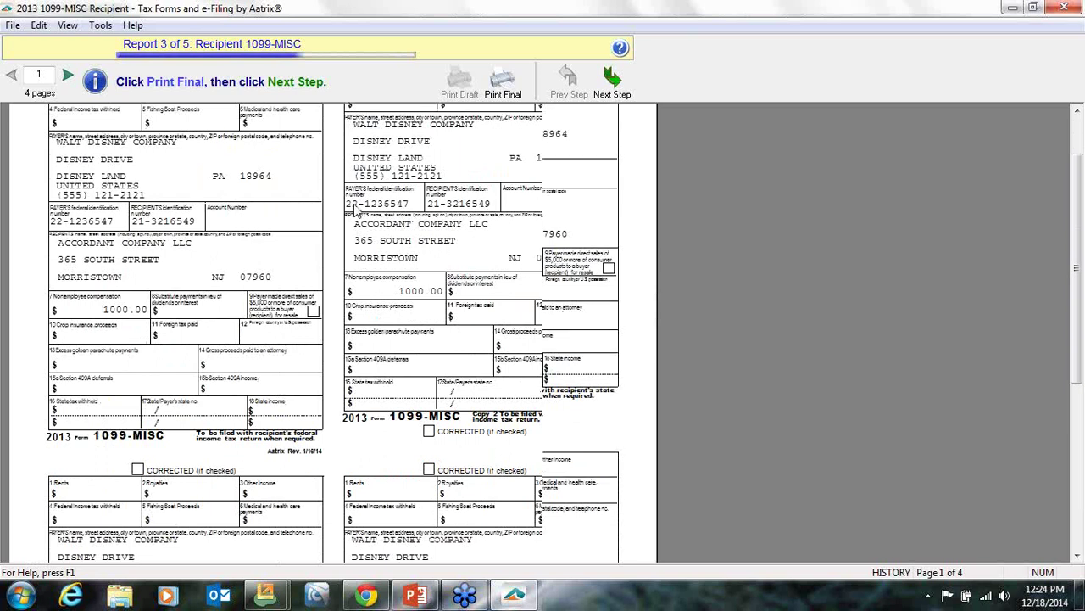
pyautogui.scroll(-1, 335, 205)
pyautogui.scroll(-1, 356, 396)
pyautogui.scroll(-3, 356, 396)
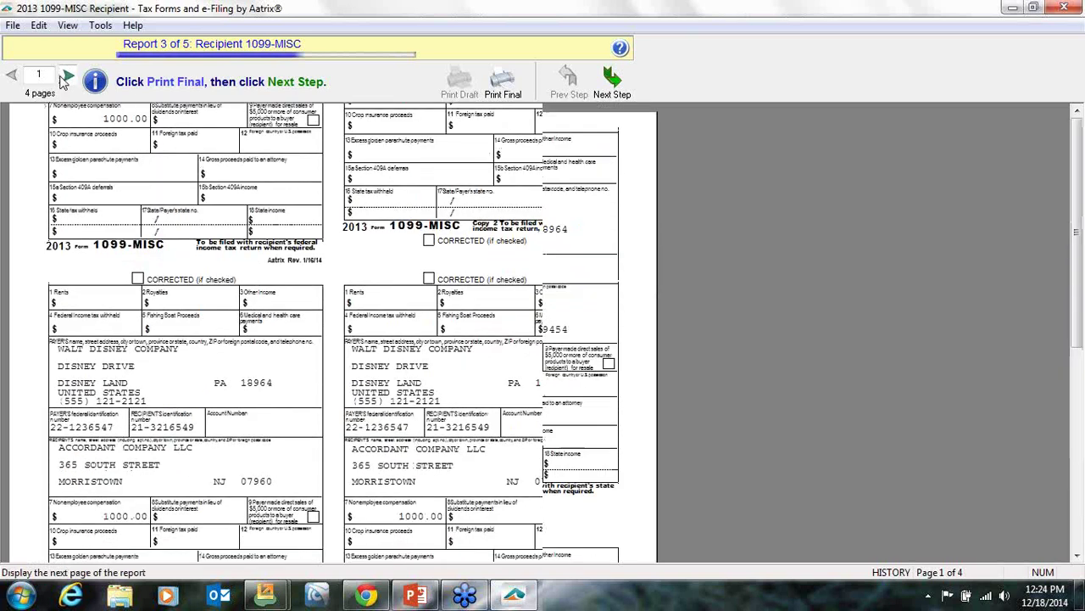
pyautogui.click(67, 76)
pyautogui.click(67, 76)
pyautogui.click(67, 75)
pyautogui.click(609, 75)
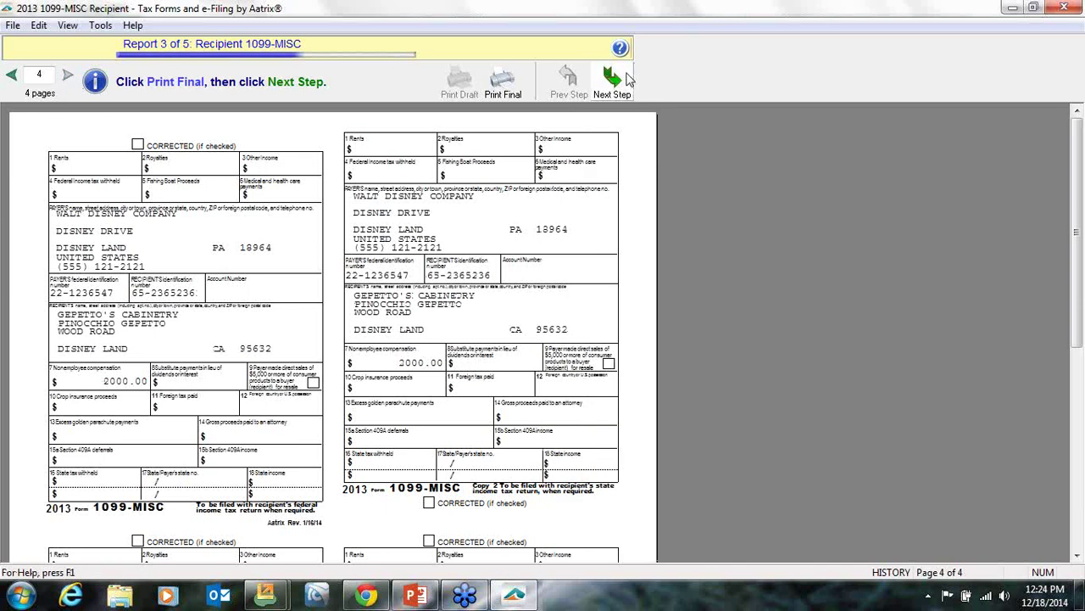
pyautogui.click(583, 332)
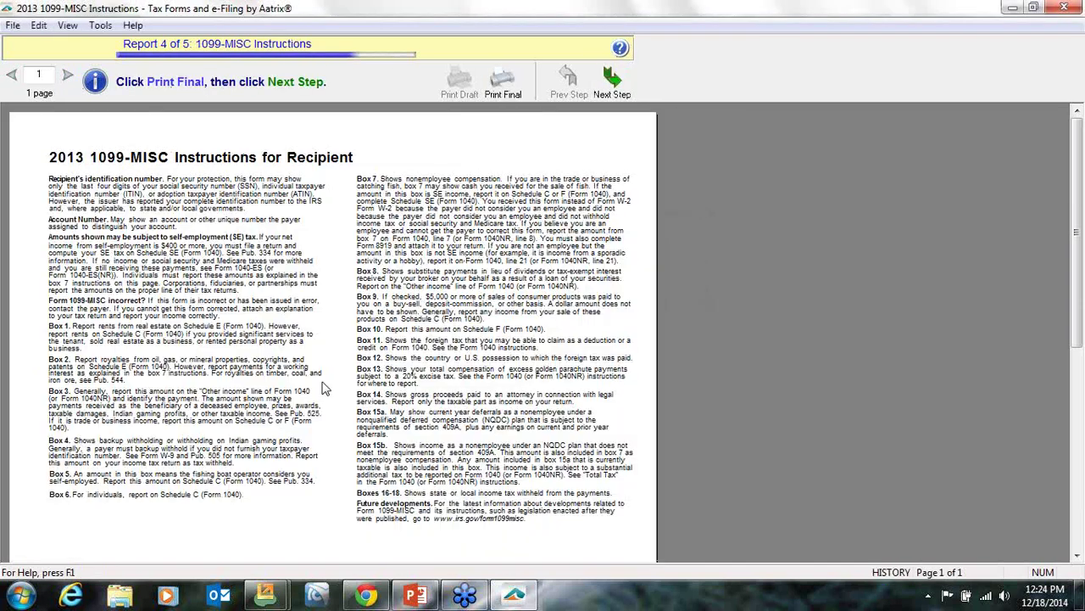
# Look over the 1099-MISC recipient instructions and continue without printing them.
pyautogui.scroll(-3, 323, 388)
pyautogui.scroll(3, 373, 362)
pyautogui.click(612, 83)
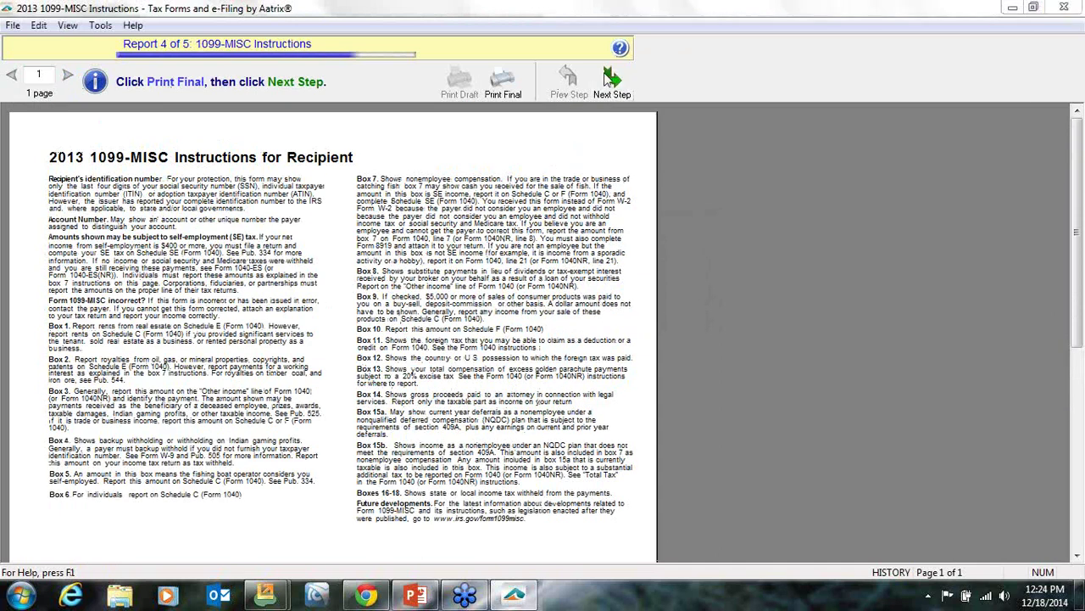
pyautogui.click(585, 331)
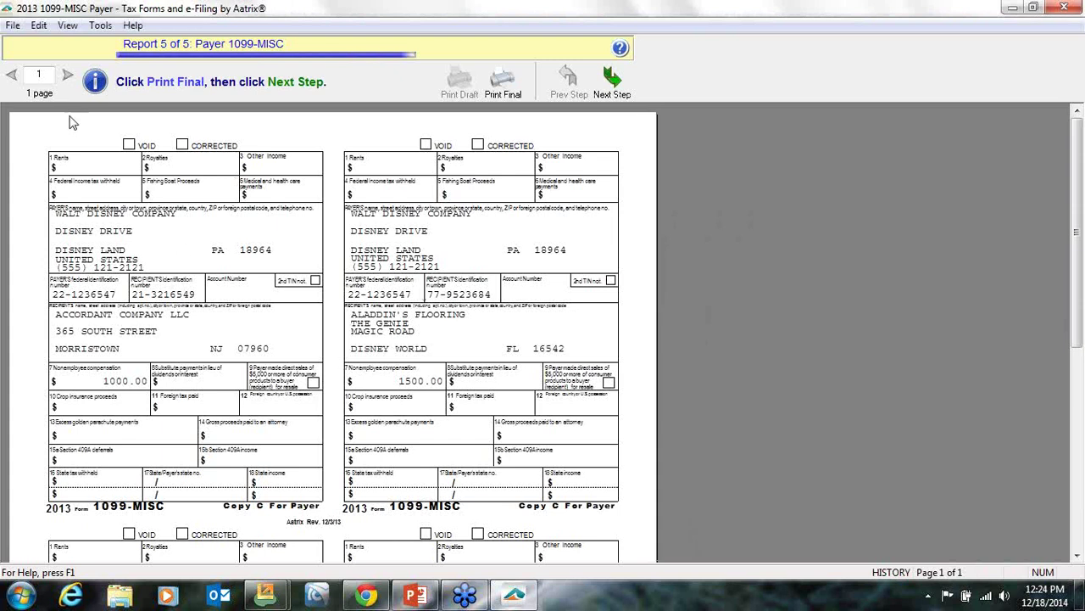
# Review the Payer 1099-MISC copies for all vendors and finish the report review without printing.
pyautogui.scroll(-5, 323, 467)
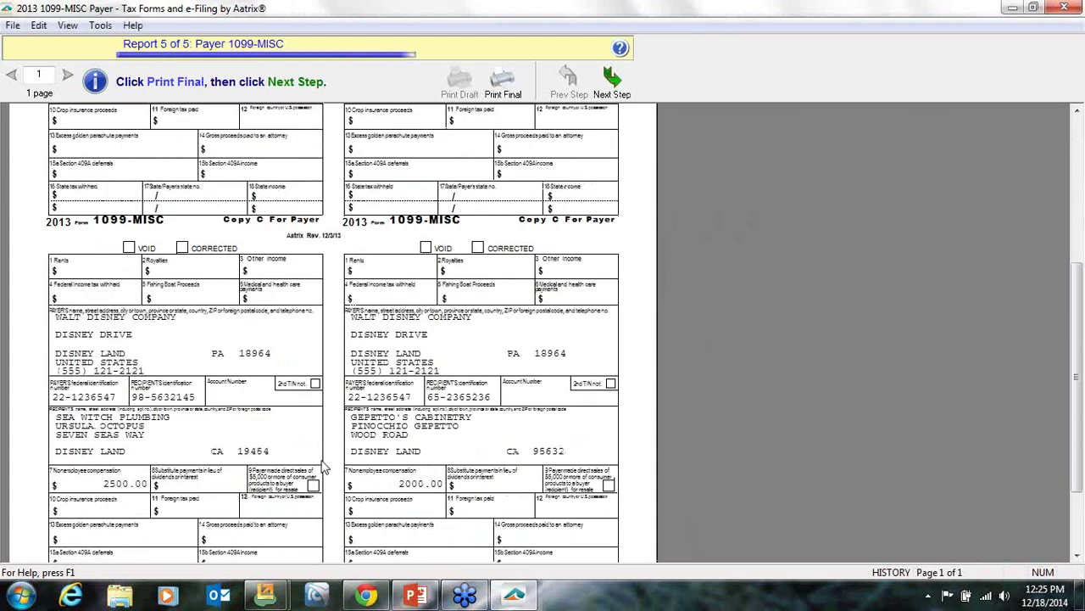
pyautogui.scroll(5, 346, 314)
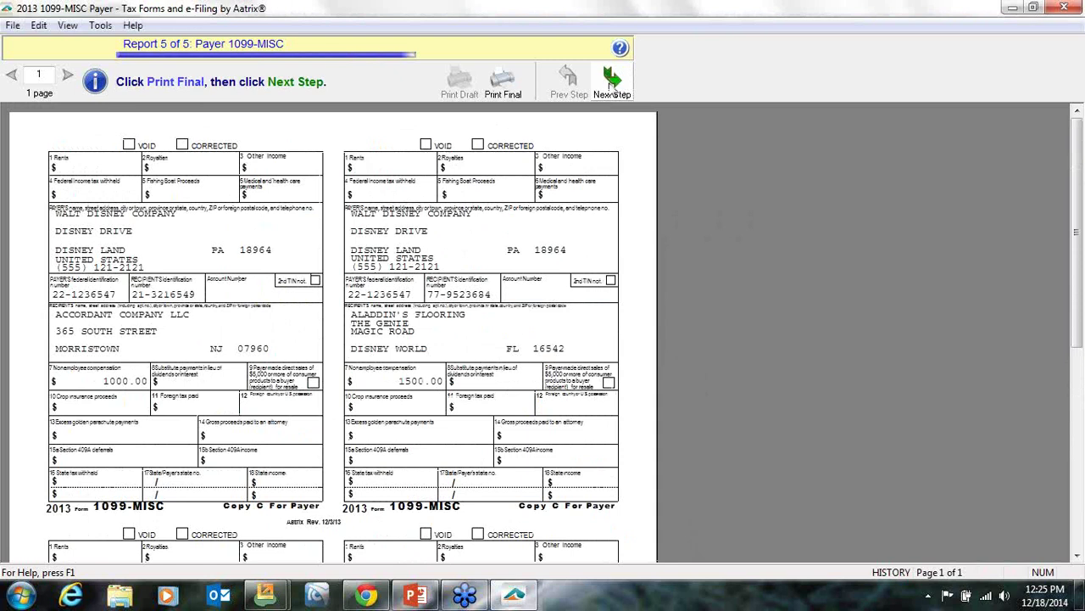
pyautogui.click(612, 83)
pyautogui.click(580, 332)
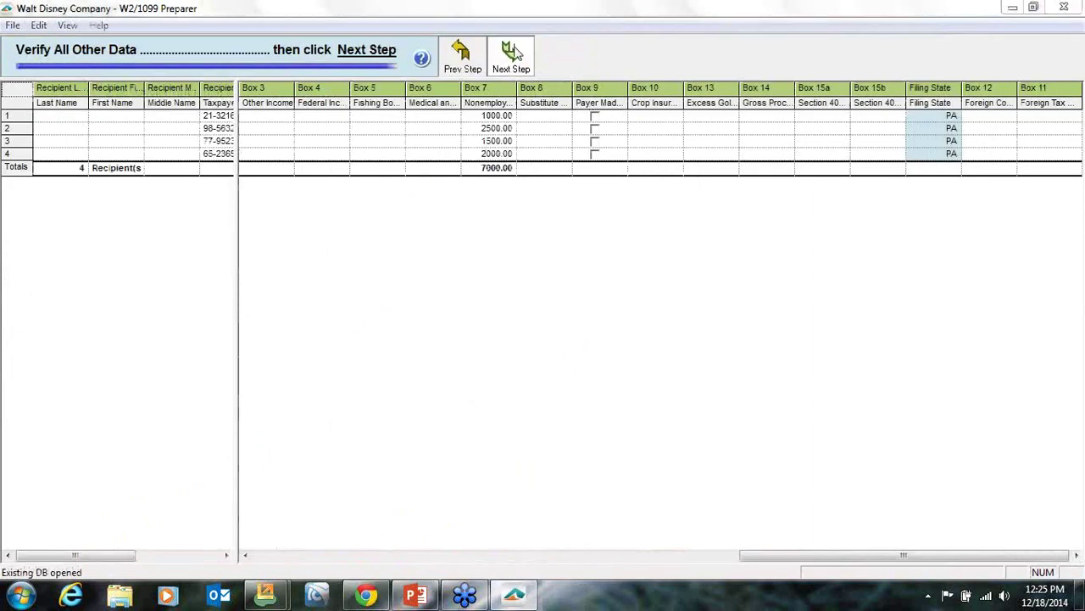
# Open the 1099-MISC printing and filing options, cancel them without filing, and close the preparer and the Vendor 1099 Forms window.
pyautogui.click(512, 53)
pyautogui.click(689, 460)
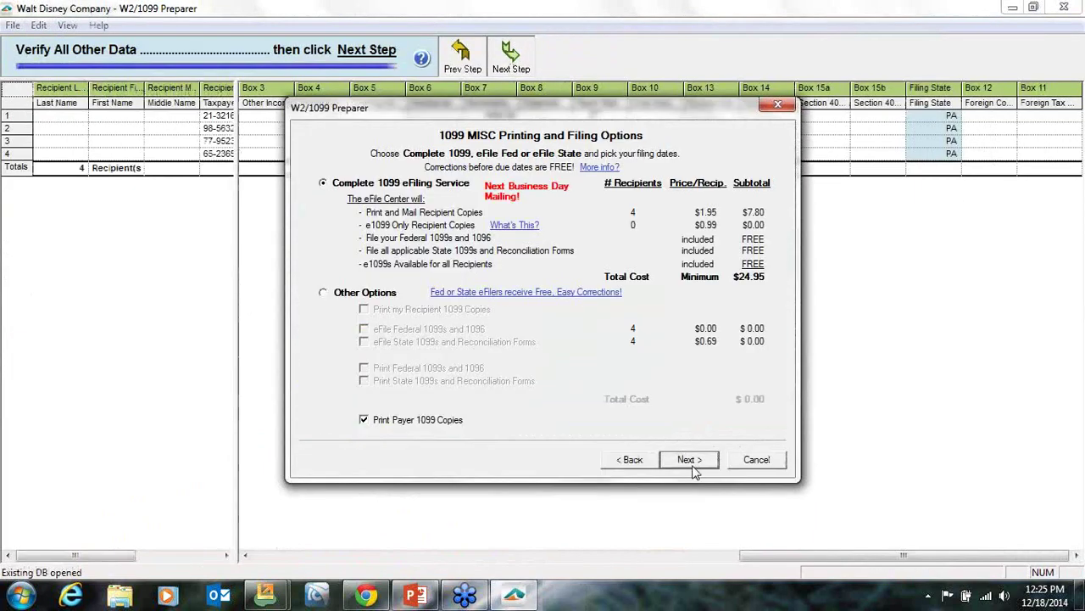
pyautogui.click(778, 463)
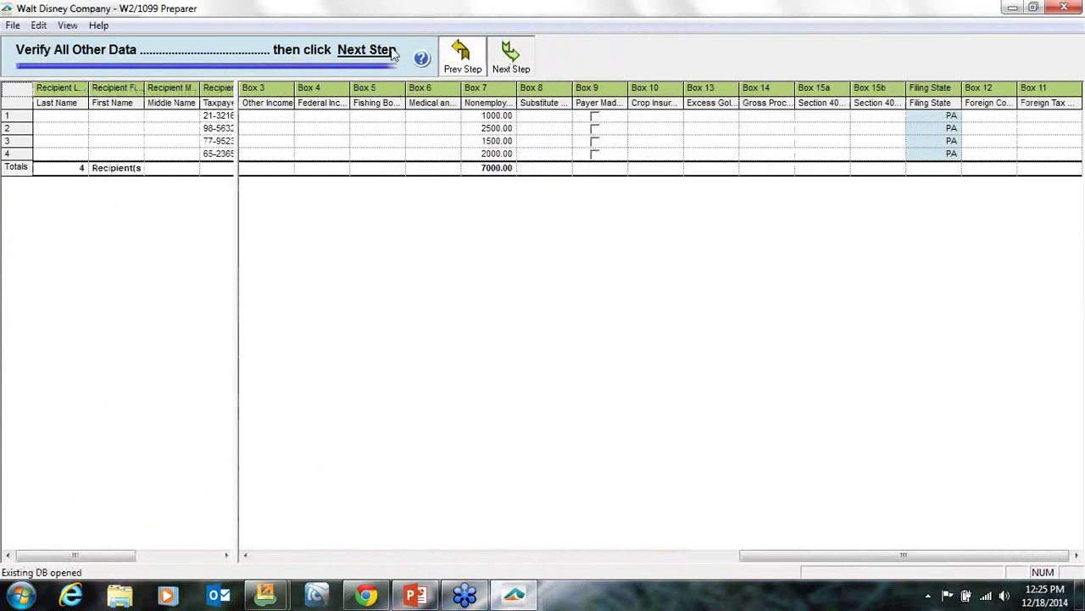
pyautogui.click(1067, 8)
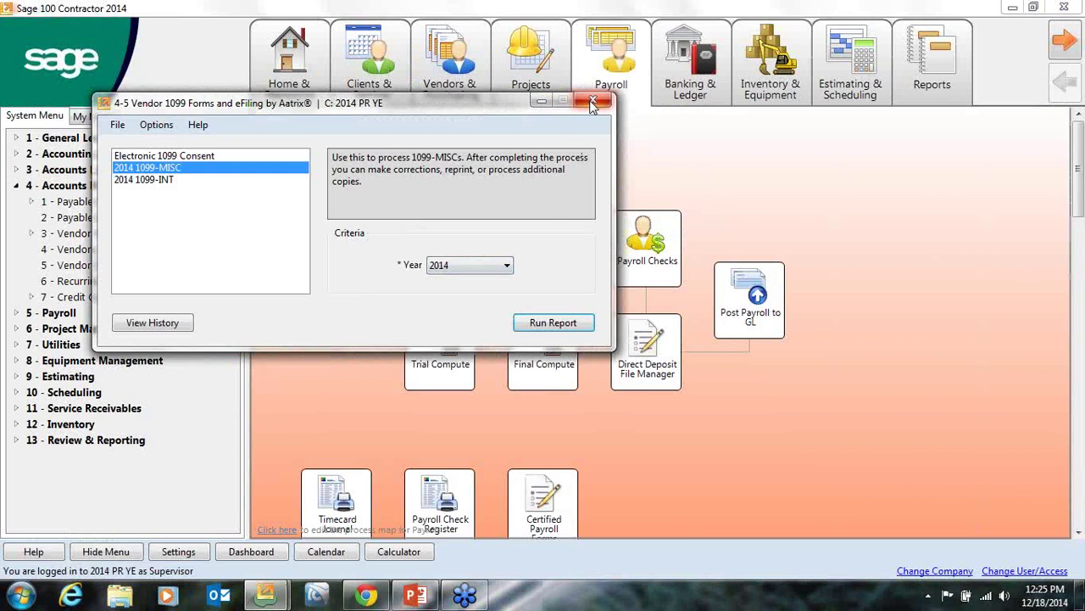
pyautogui.click(593, 102)
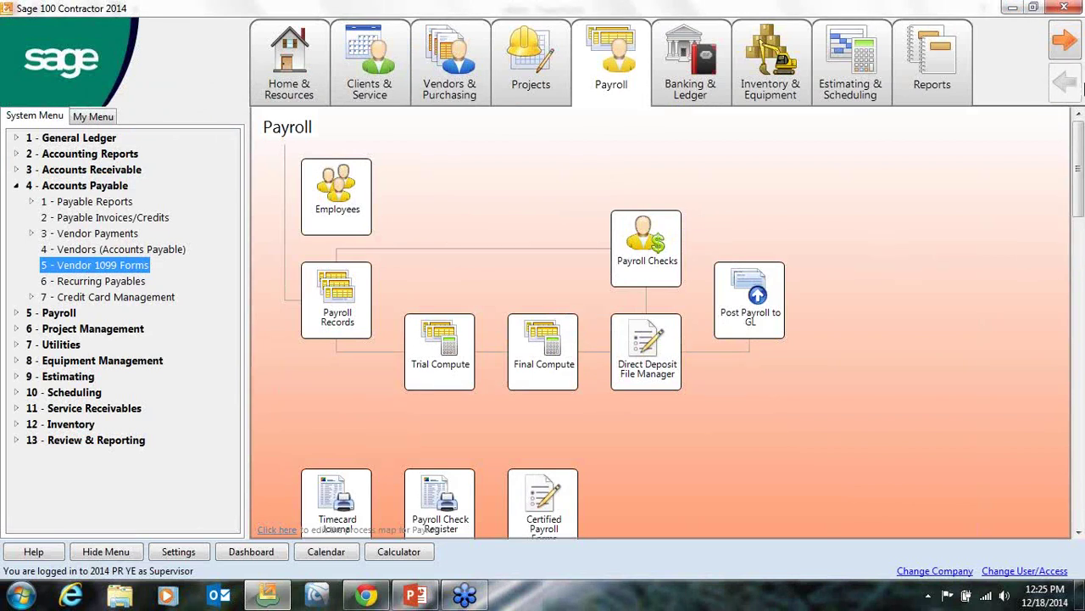
pyautogui.click(1074, 37)
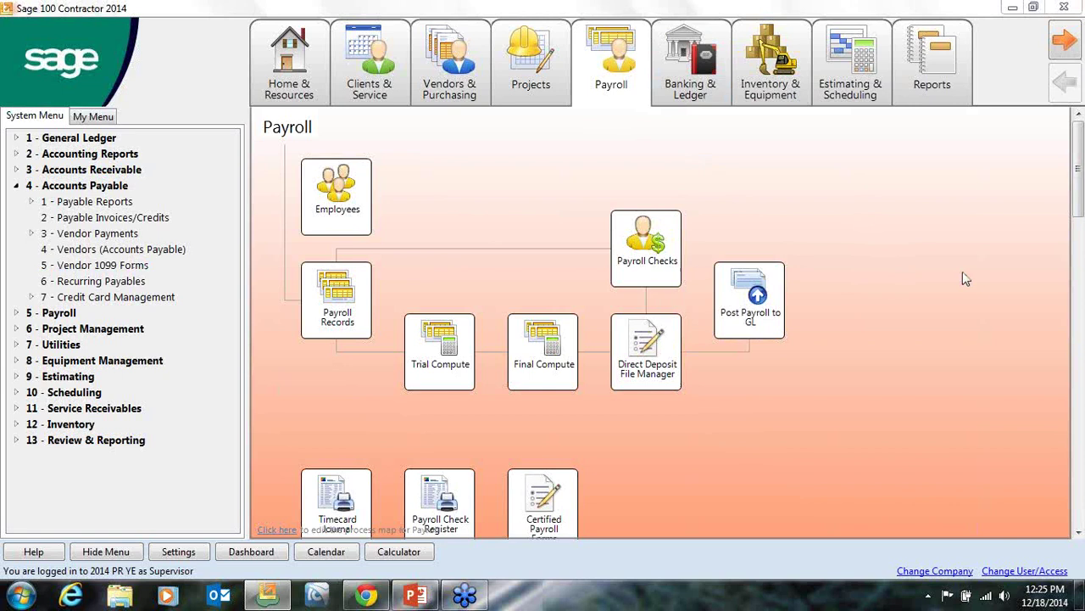
pyautogui.click(902, 333)
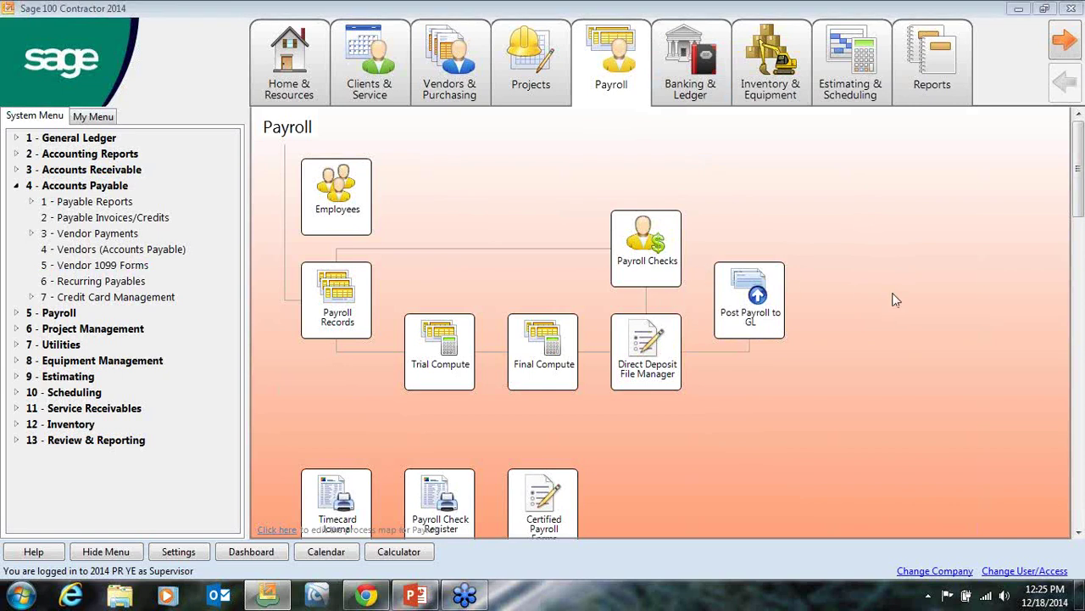
pyautogui.click(736, 299)
# Open the saved 2014 W-2/W-3 draft for editing from the history of the payroll federal tax forms.
pyautogui.click(21, 313)
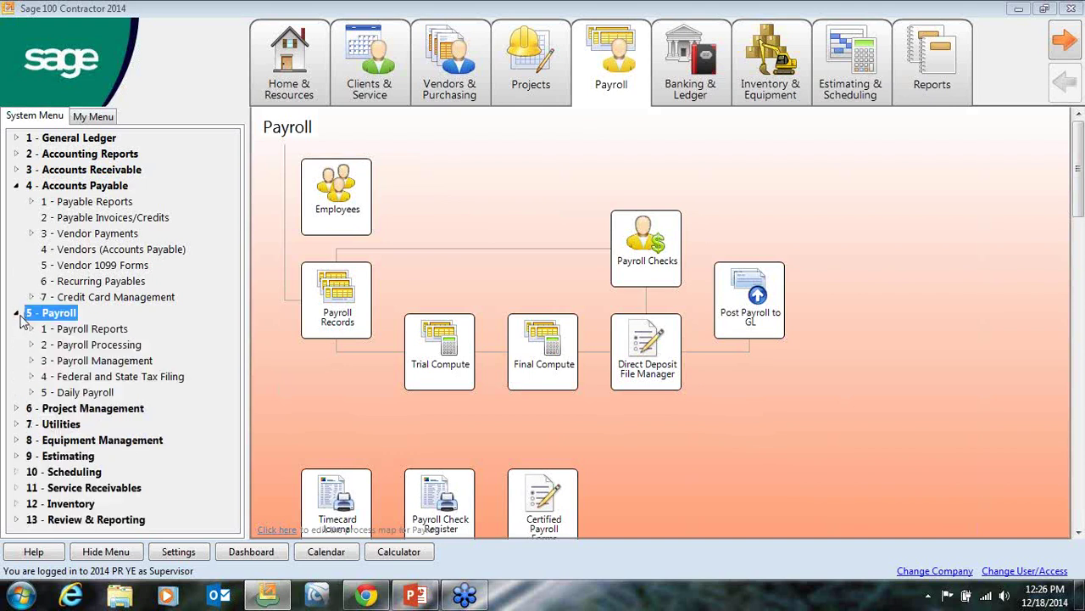
pyautogui.click(32, 377)
pyautogui.click(62, 395)
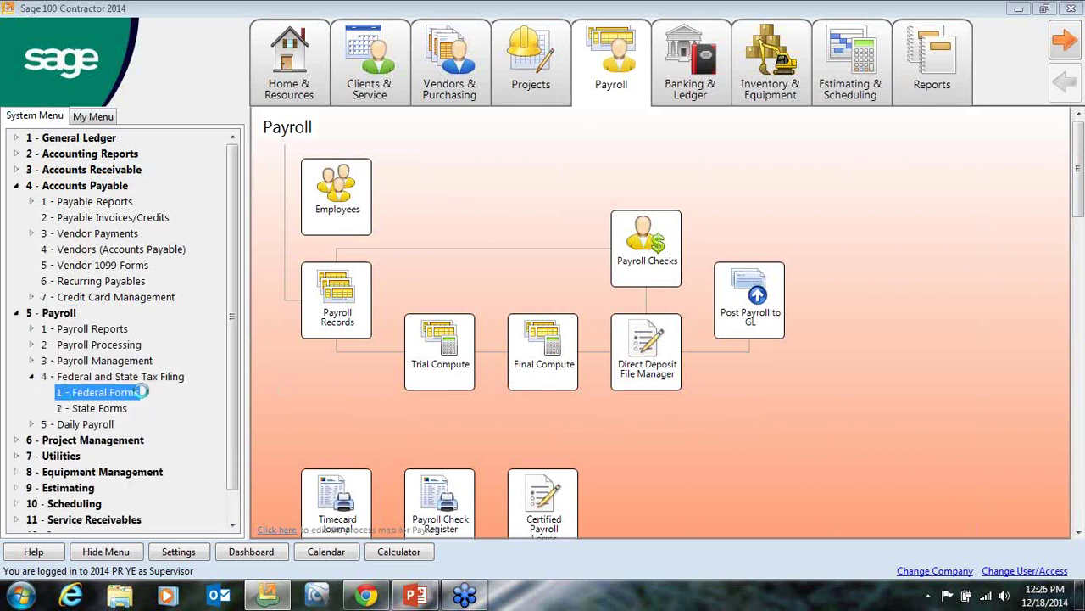
pyautogui.click(62, 134)
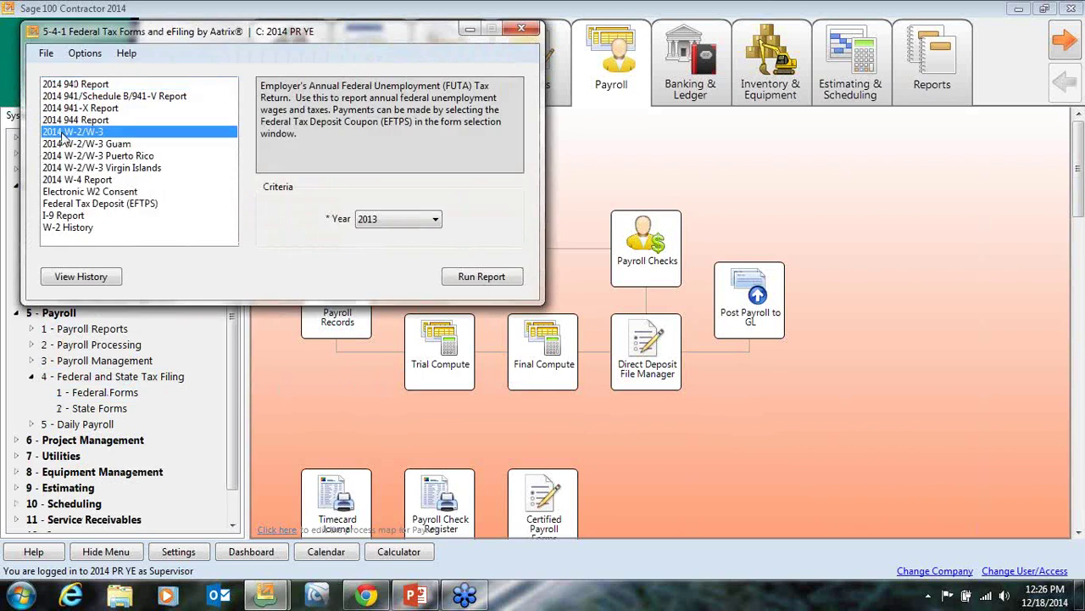
pyautogui.click(84, 279)
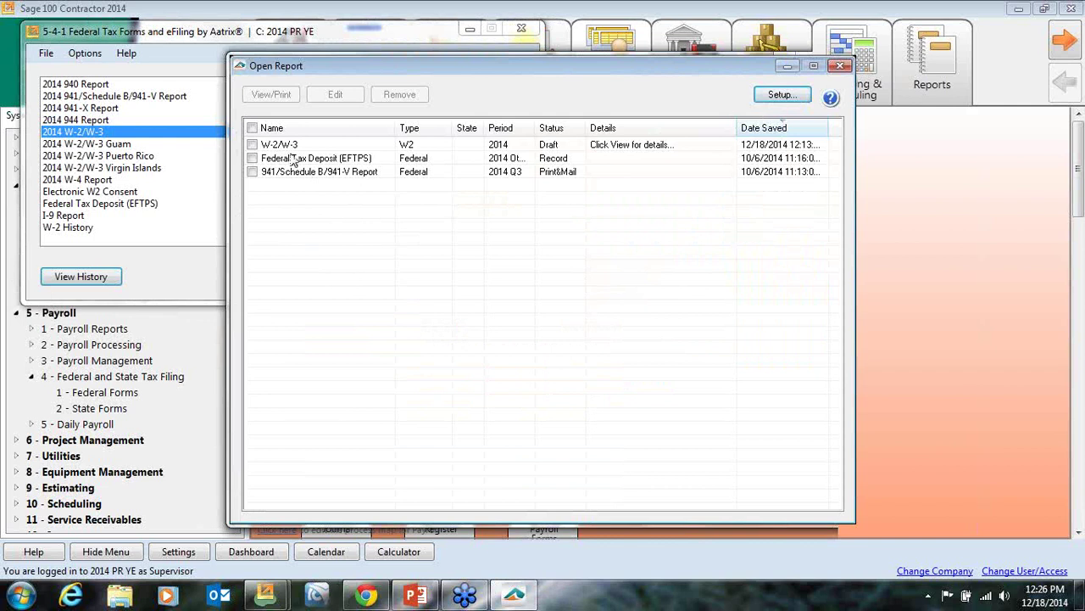
pyautogui.click(287, 145)
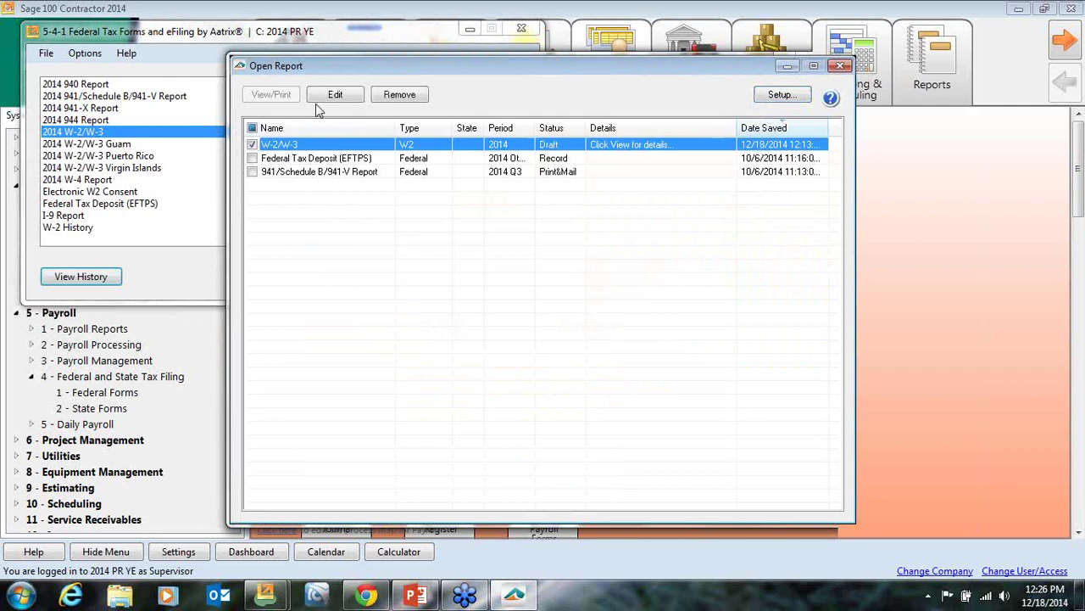
pyautogui.click(327, 96)
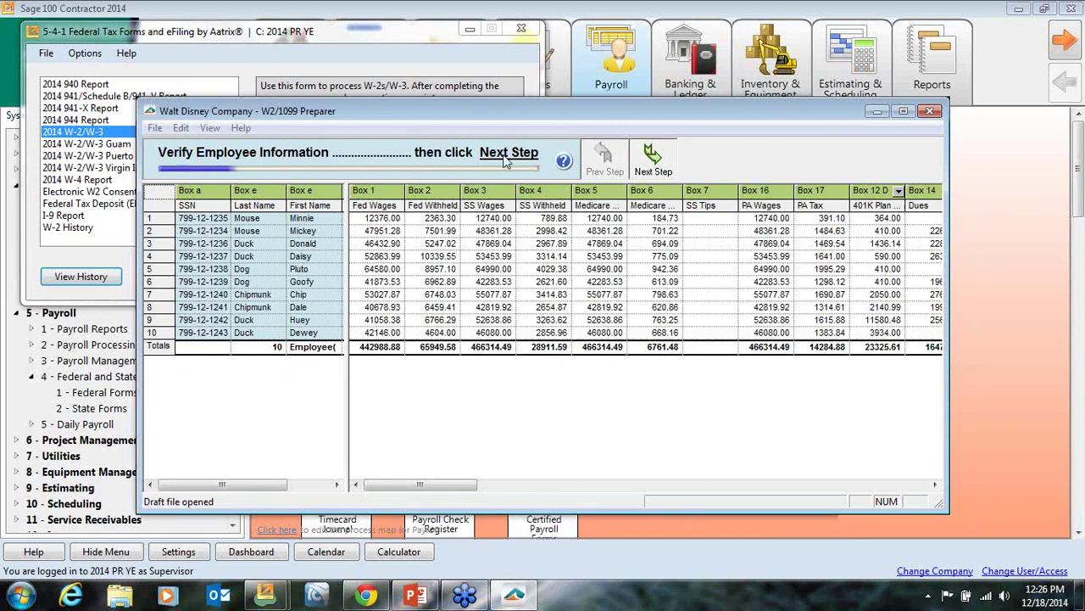
# Inspect the employees' W-2 wage rows and the fifth employee's PA Wages detail records, and close the preparer.
pyautogui.click(371, 244)
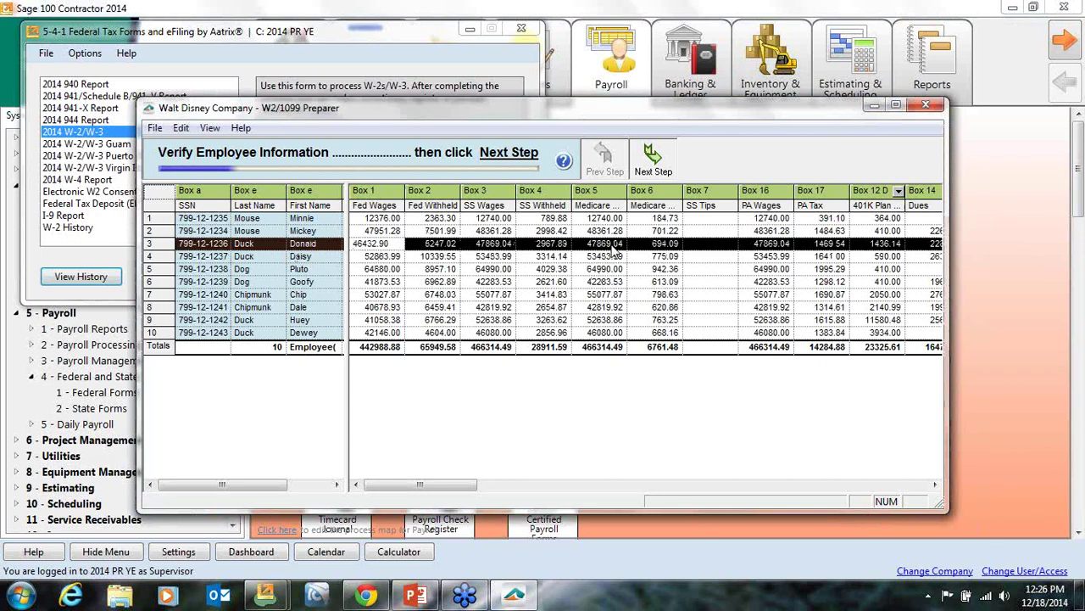
pyautogui.click(400, 281)
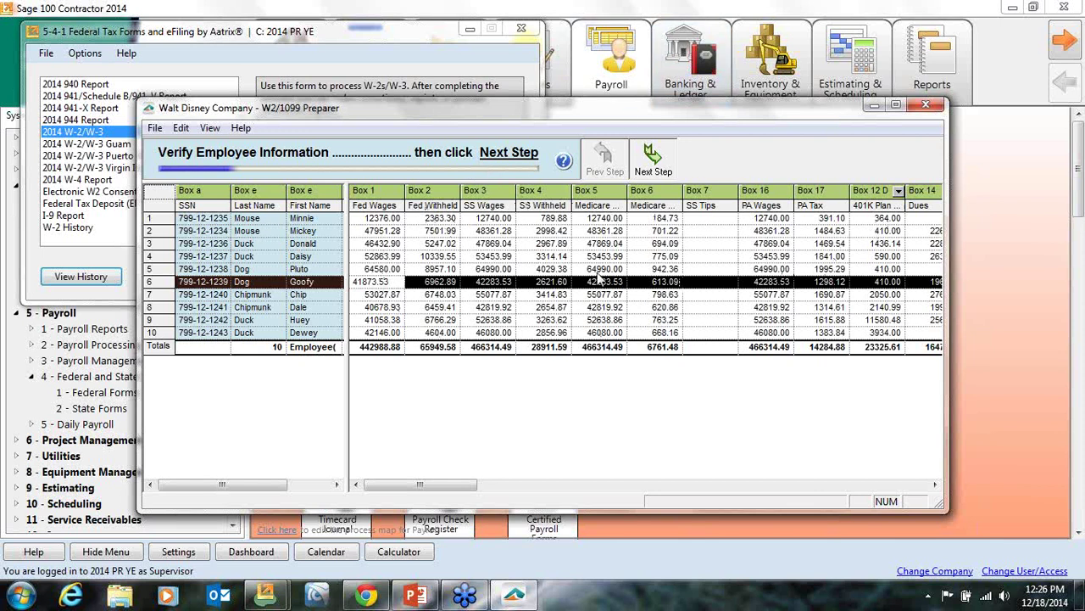
pyautogui.doubleClick(751, 270)
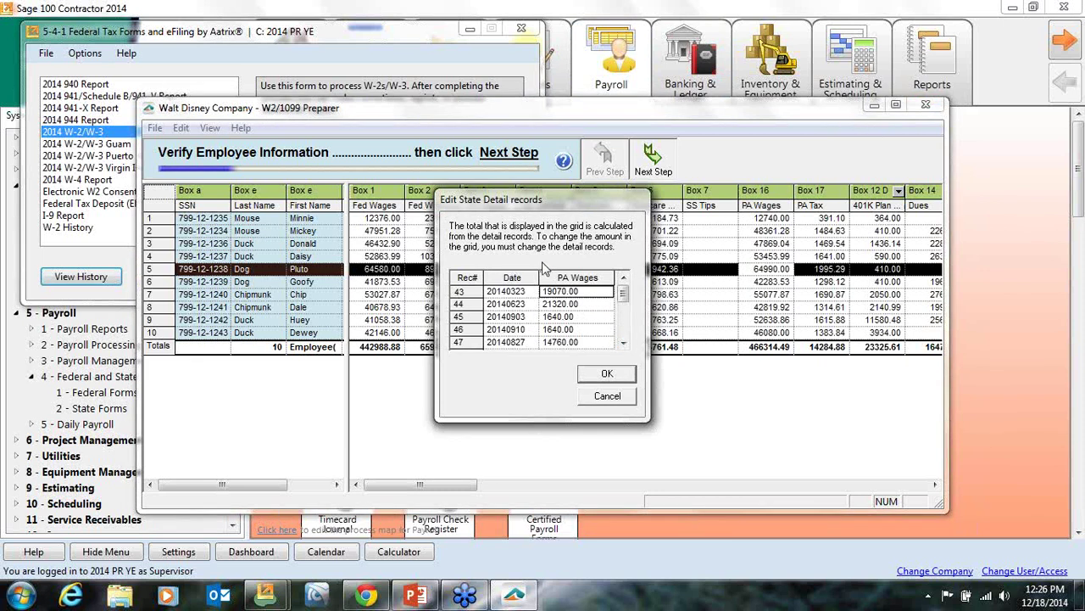
pyautogui.click(617, 375)
pyautogui.click(924, 107)
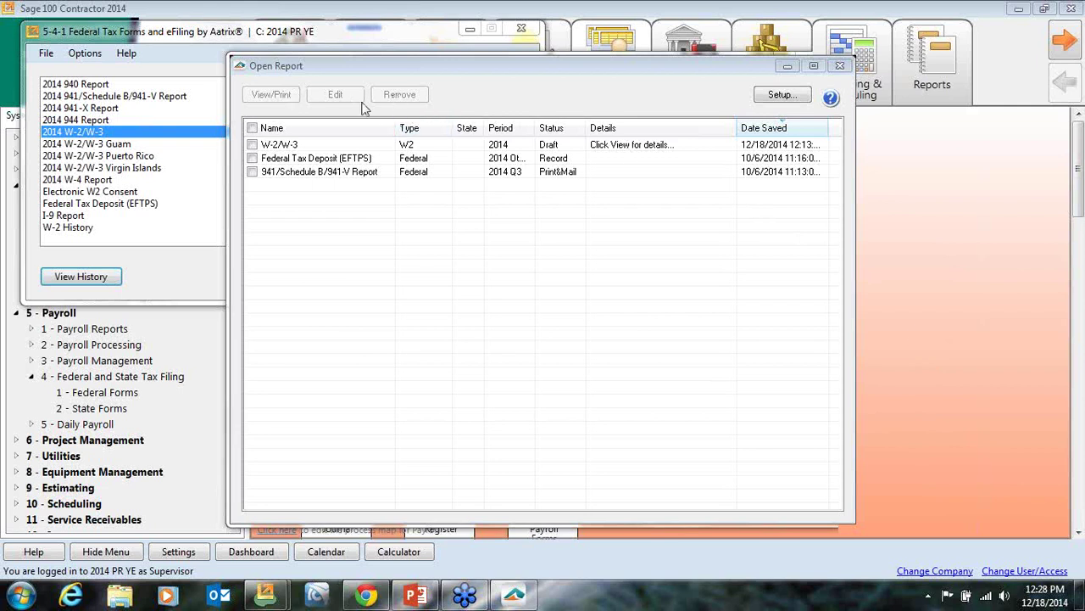
# Reopen the 2014 W-2/W-3 draft for editing and reposition its window.
pyautogui.click(252, 145)
pyautogui.click(339, 96)
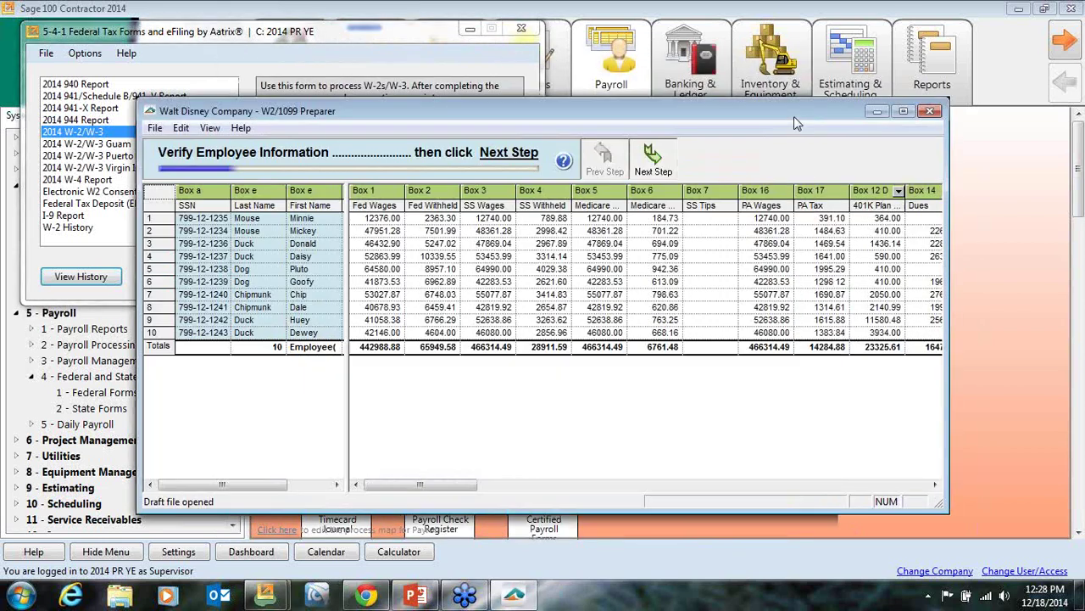
pyautogui.moveTo(795, 117); pyautogui.dragTo(620, 88)
# Examine the Box 17 PA Tax and Box 16 PA Wages columns in the W-2 grid.
pyautogui.click(635, 163)
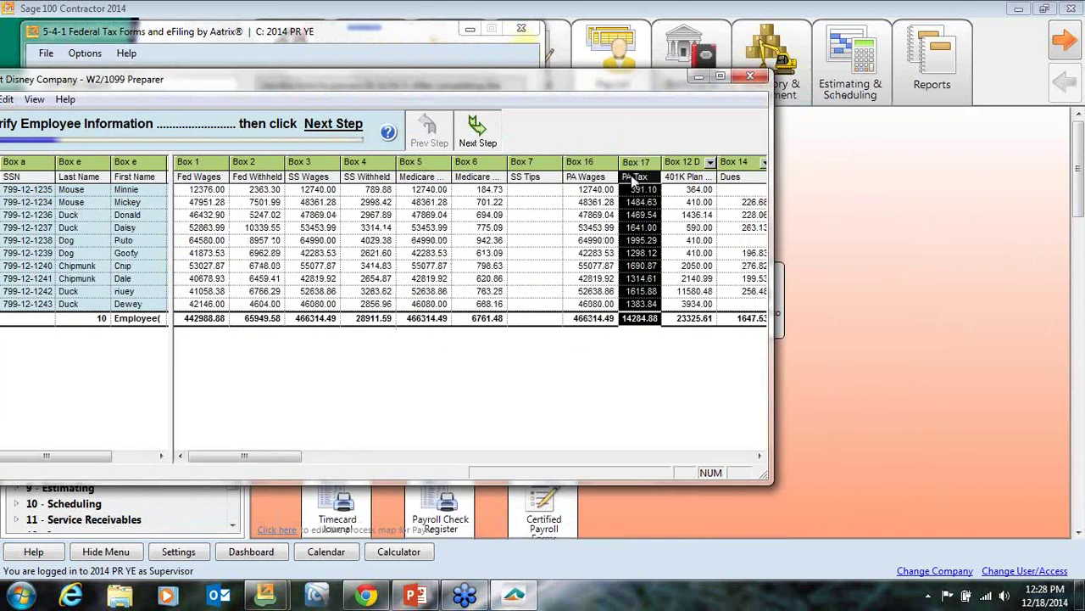
pyautogui.rightClick(635, 180)
pyautogui.click(634, 163)
pyautogui.click(638, 178)
pyautogui.click(595, 180)
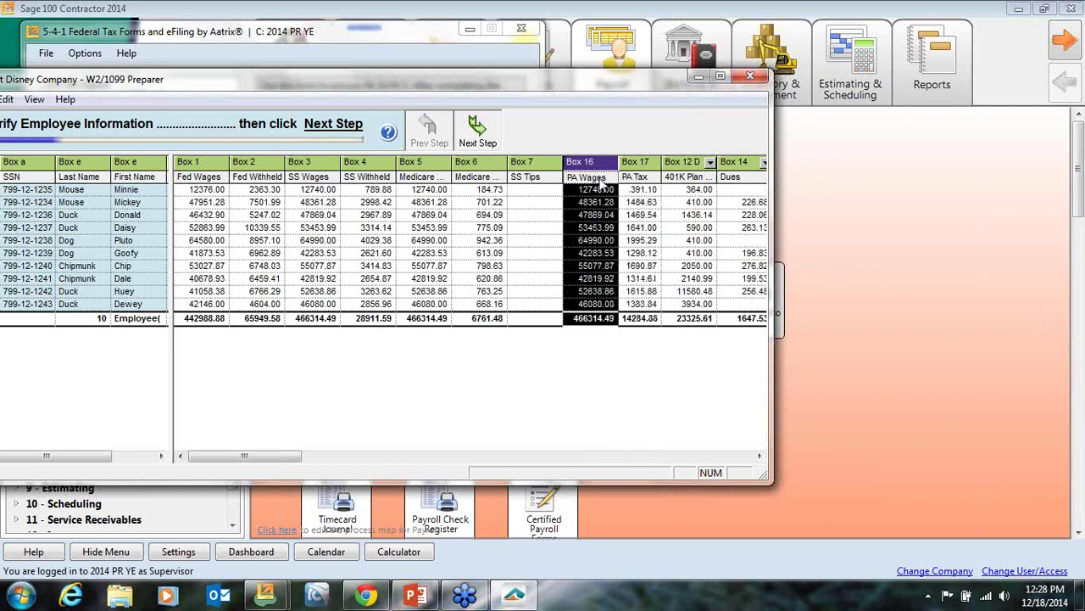
pyautogui.click(638, 180)
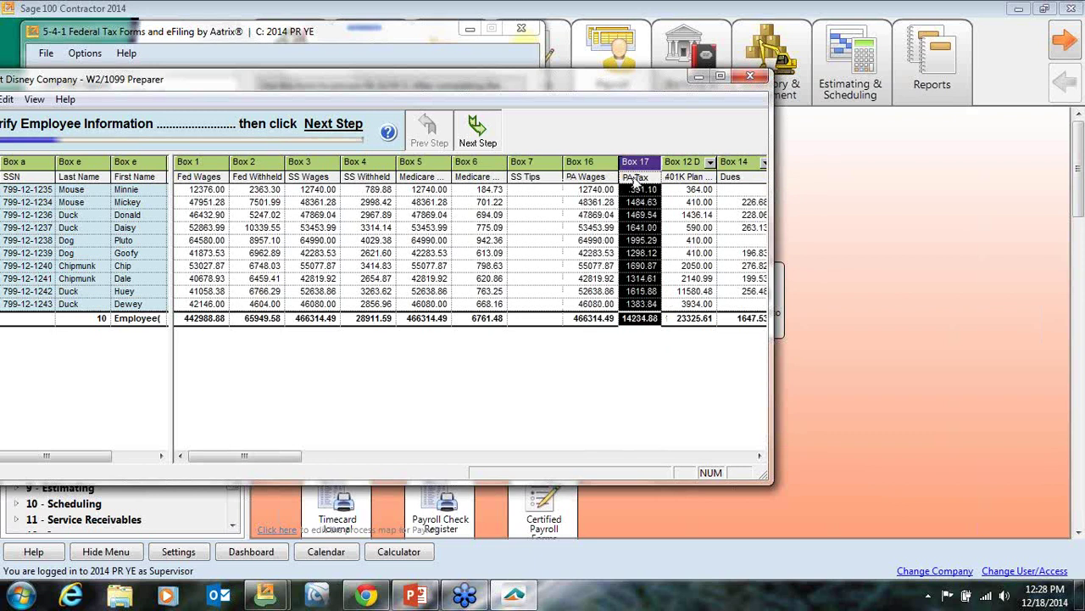
# Change the 401K Plan column's W-2 box assignment to unassigned.
pyautogui.click(692, 169)
pyautogui.rightClick(694, 170)
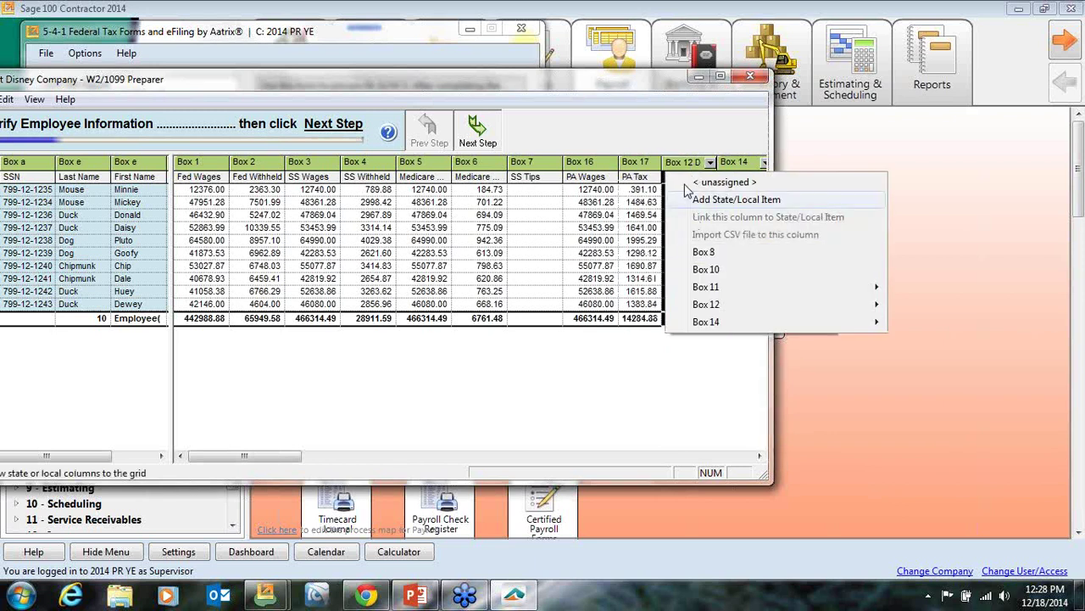
pyautogui.click(683, 164)
pyautogui.rightClick(682, 163)
pyautogui.click(728, 181)
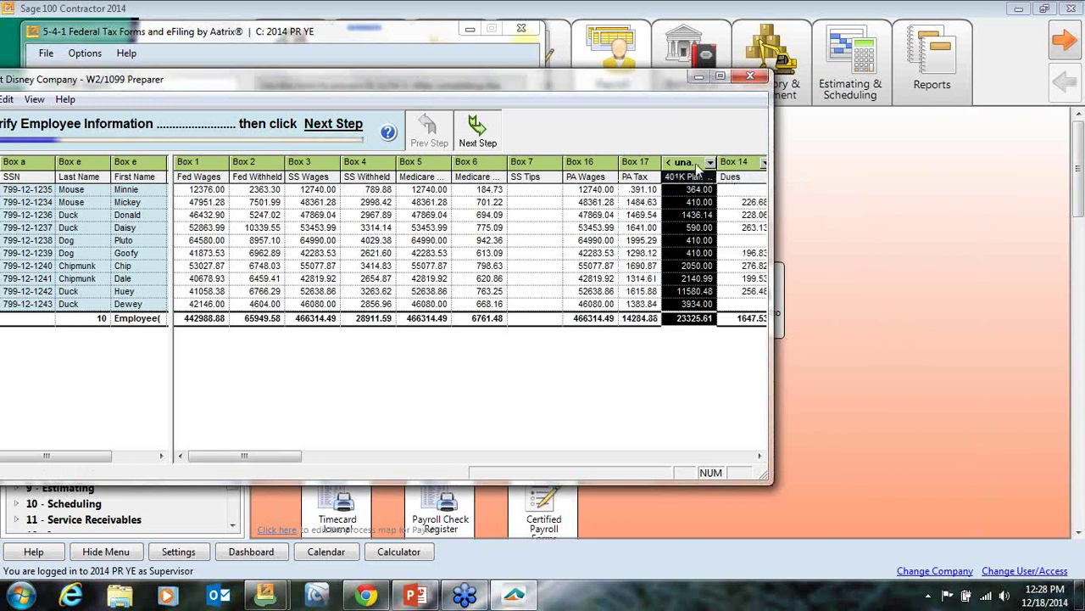
# Assign the 401K Plan column to Box 12 Code D, elective deferrals to a 401(k) cash or deferred arrangement.
pyautogui.rightClick(697, 166)
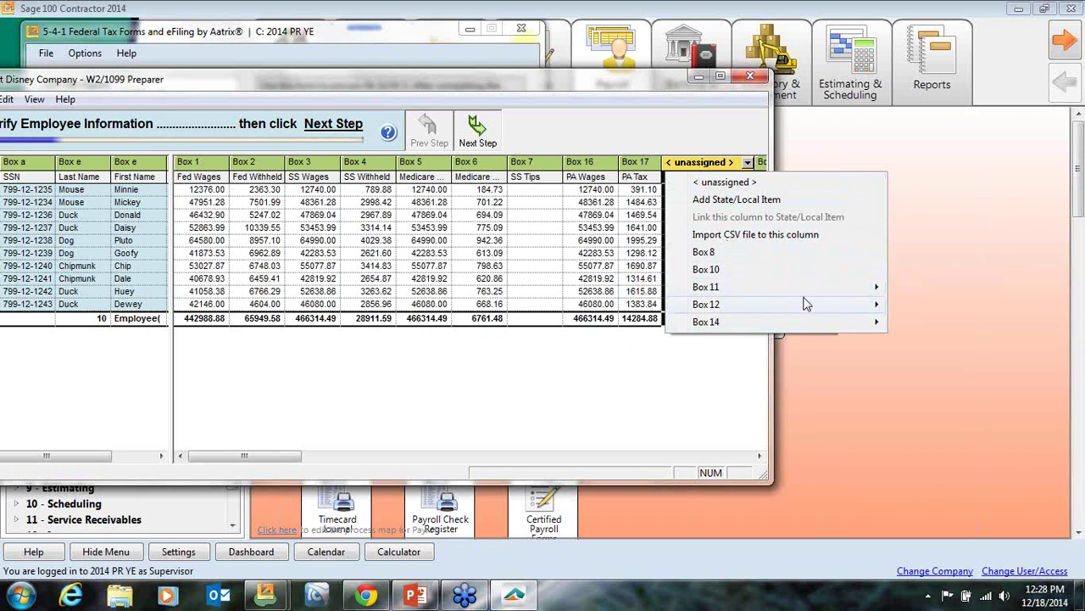
pyautogui.moveTo(805, 303)
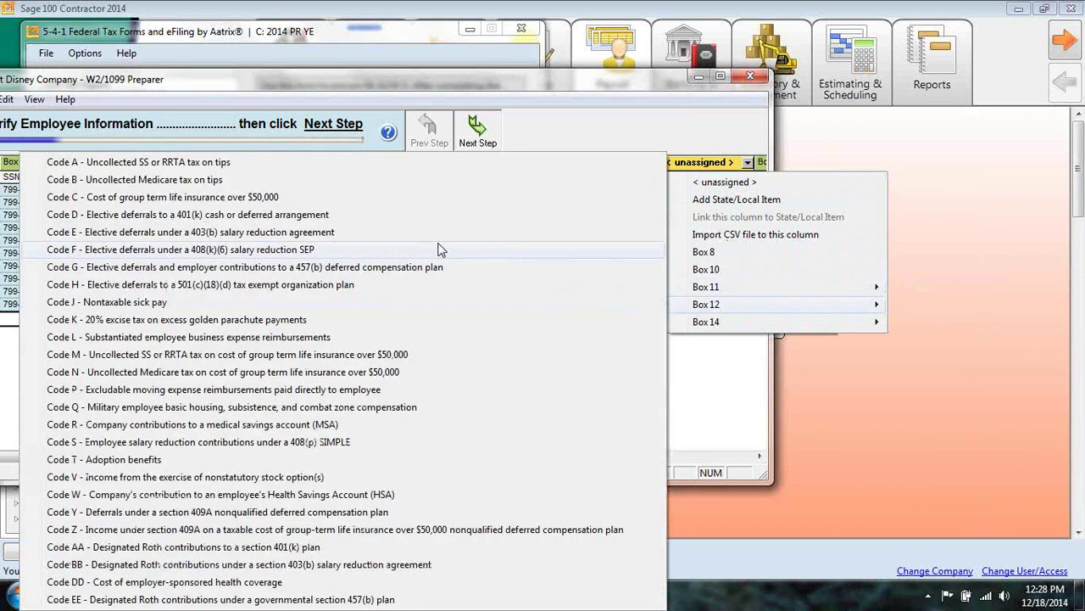
pyautogui.click(314, 223)
pyautogui.click(508, 343)
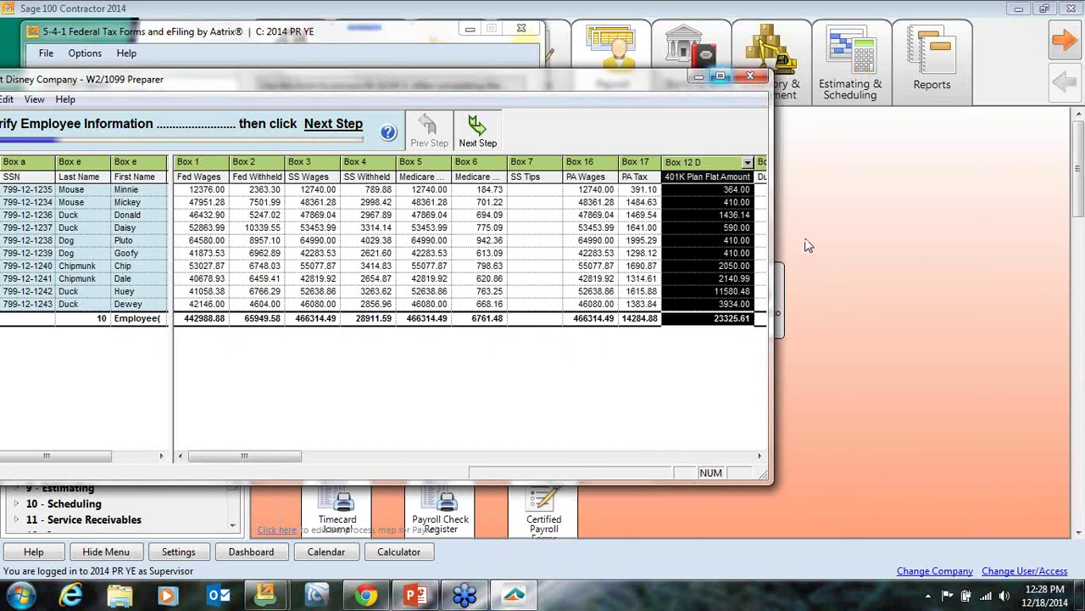
# Examine the Box 14 union dues, Box 18 local service tax wages and Box 19 columns, and close the preparer.
pyautogui.moveTo(773, 263); pyautogui.dragTo(1043, 263)
pyautogui.moveTo(653, 91); pyautogui.dragTo(335, 76)
pyautogui.click(632, 160)
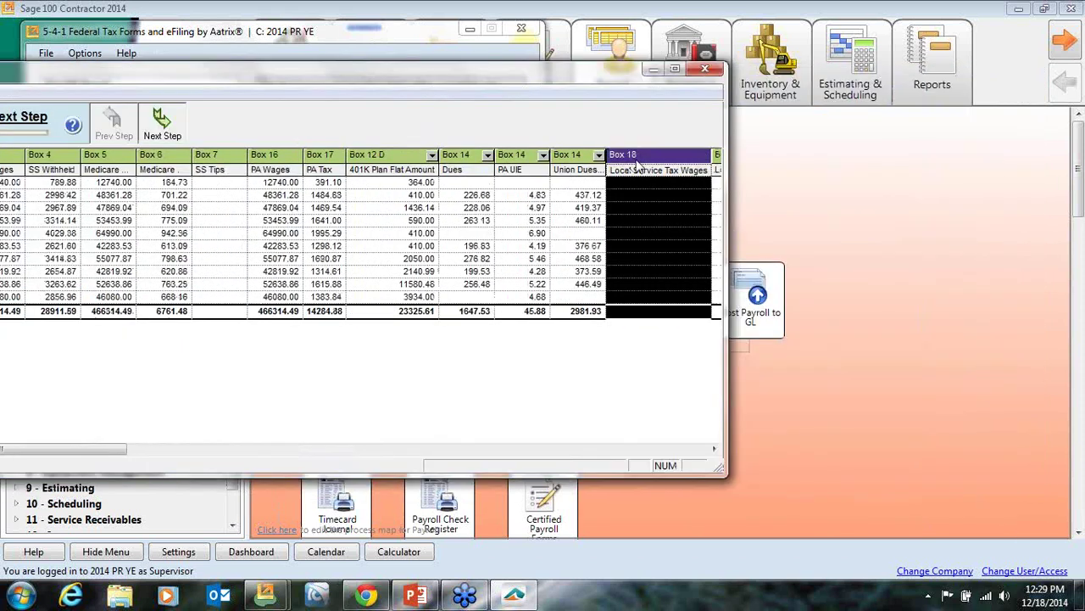
pyautogui.click(575, 157)
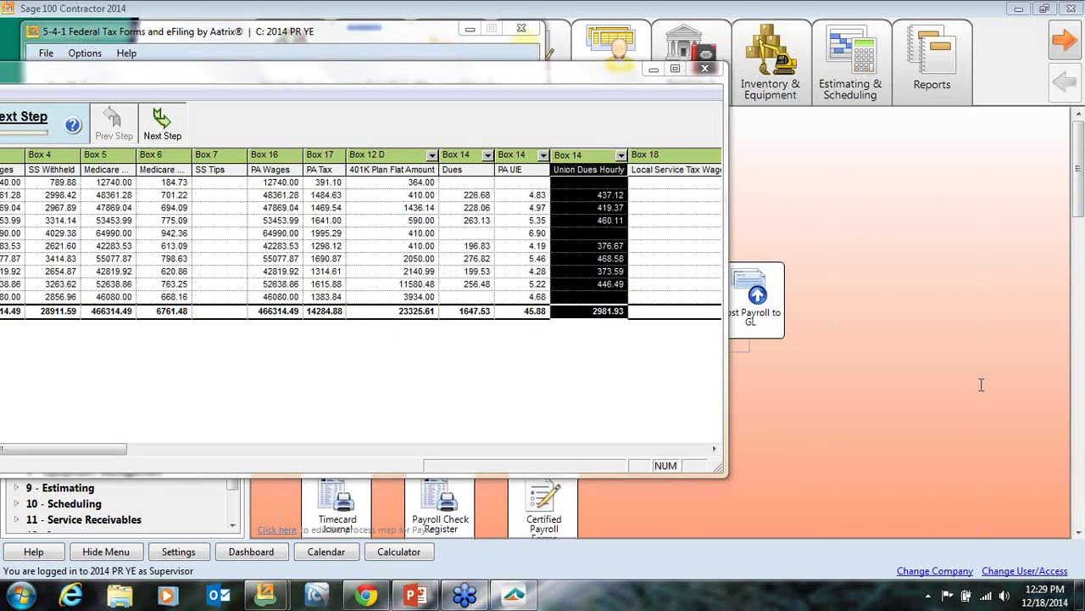
pyautogui.click(653, 187)
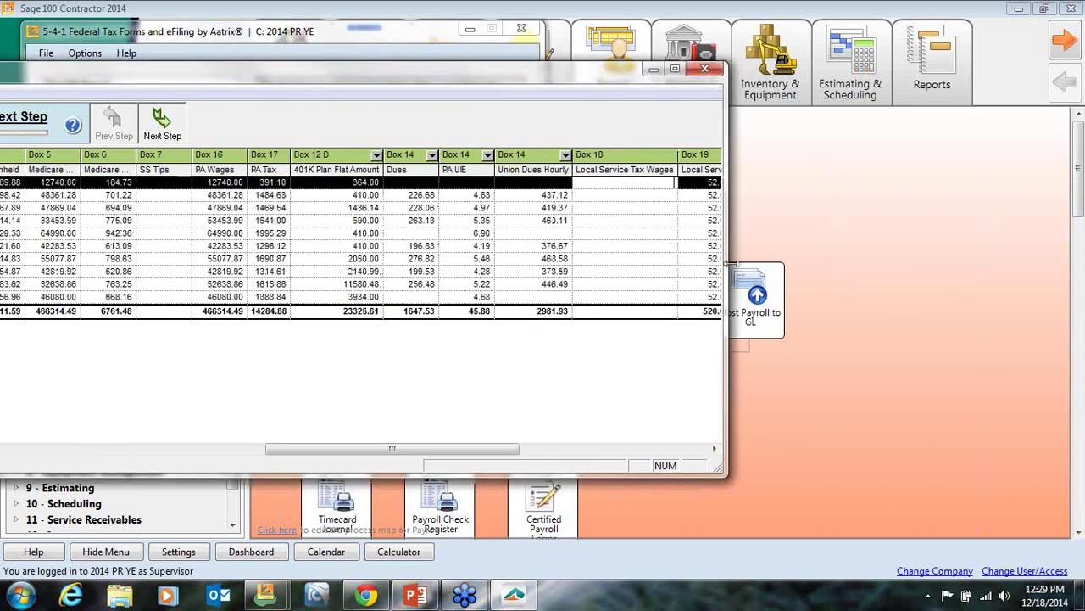
pyautogui.moveTo(731, 264); pyautogui.dragTo(740, 265)
pyautogui.click(712, 194)
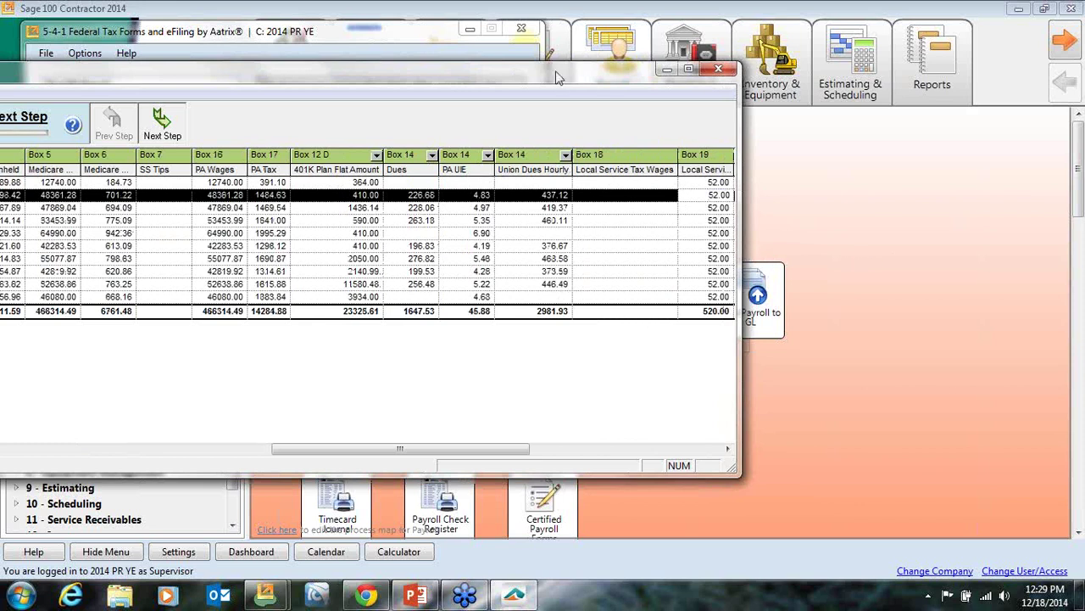
pyautogui.moveTo(559, 76); pyautogui.dragTo(486, 64)
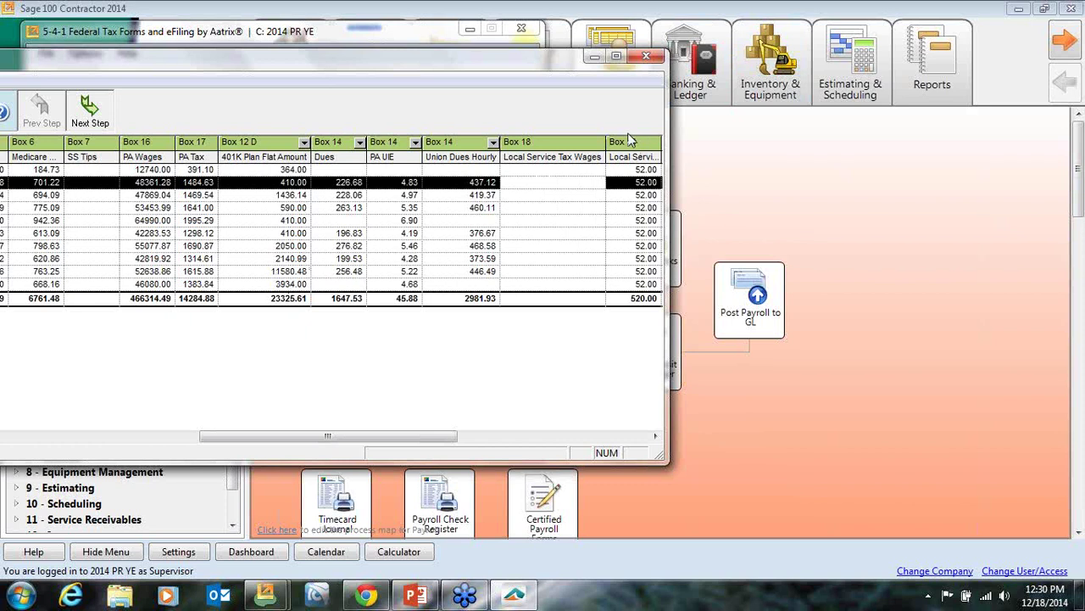
pyautogui.click(581, 209)
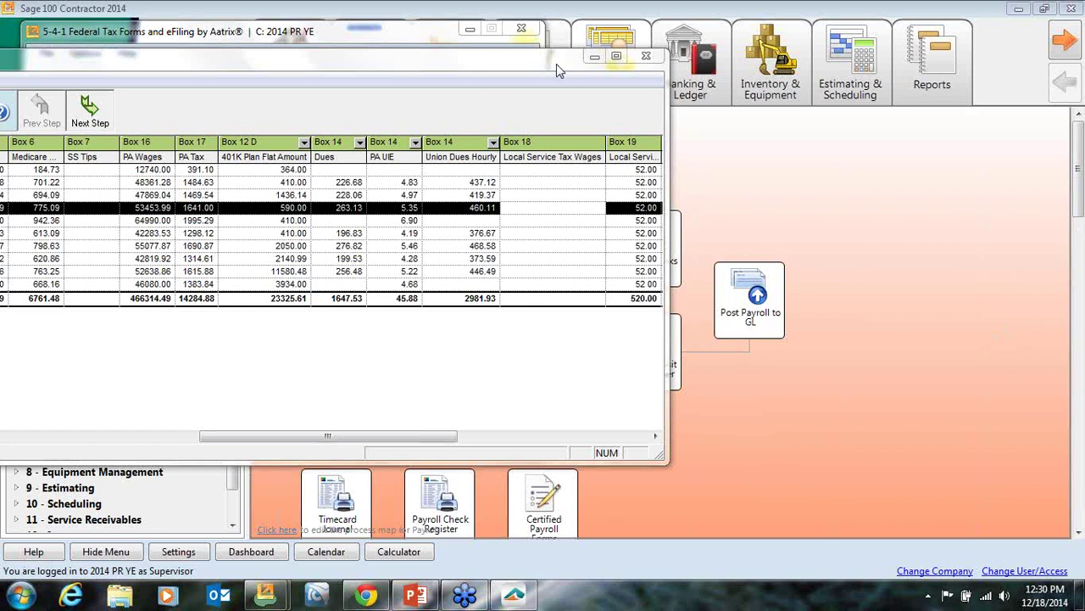
pyautogui.click(646, 56)
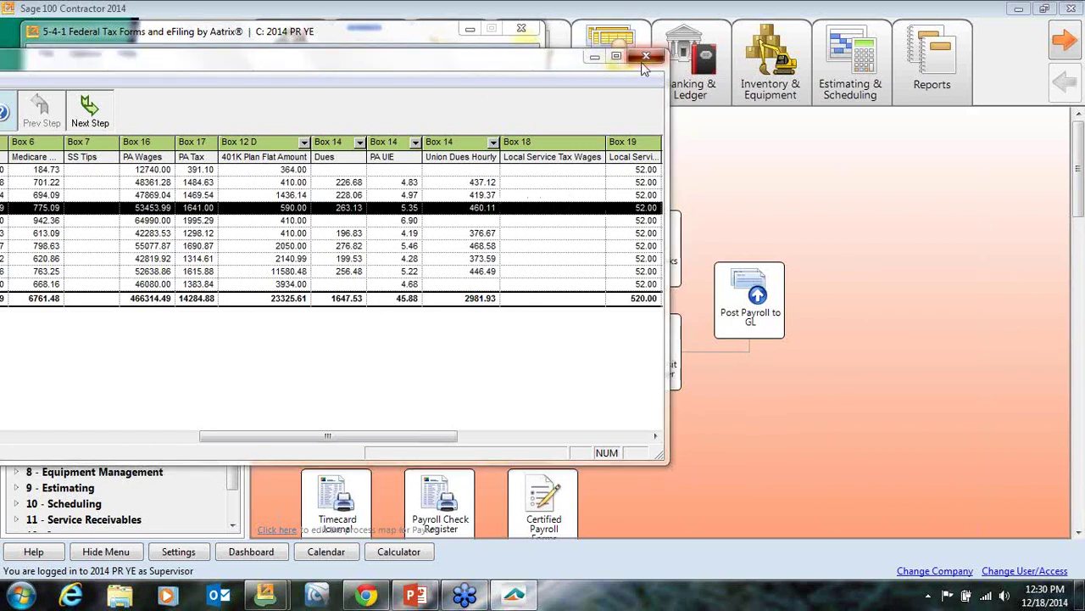
# Switch to the AAtrix presentation in PowerPoint and go to its last slide, "Questions?".
pyautogui.click(415, 594)
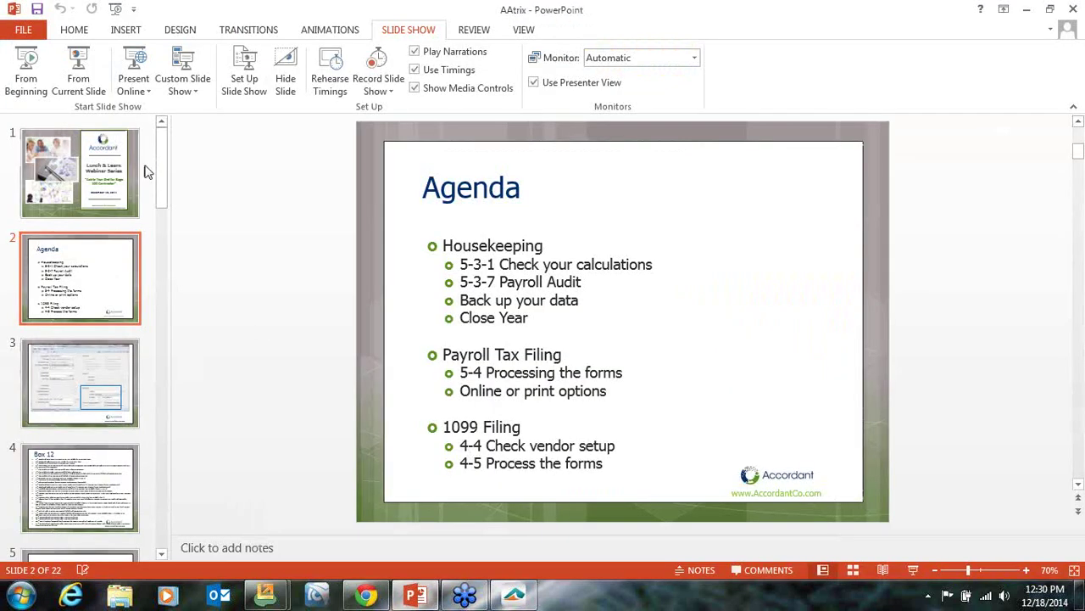
pyautogui.moveTo(161, 194); pyautogui.dragTo(154, 523)
pyautogui.click(106, 509)
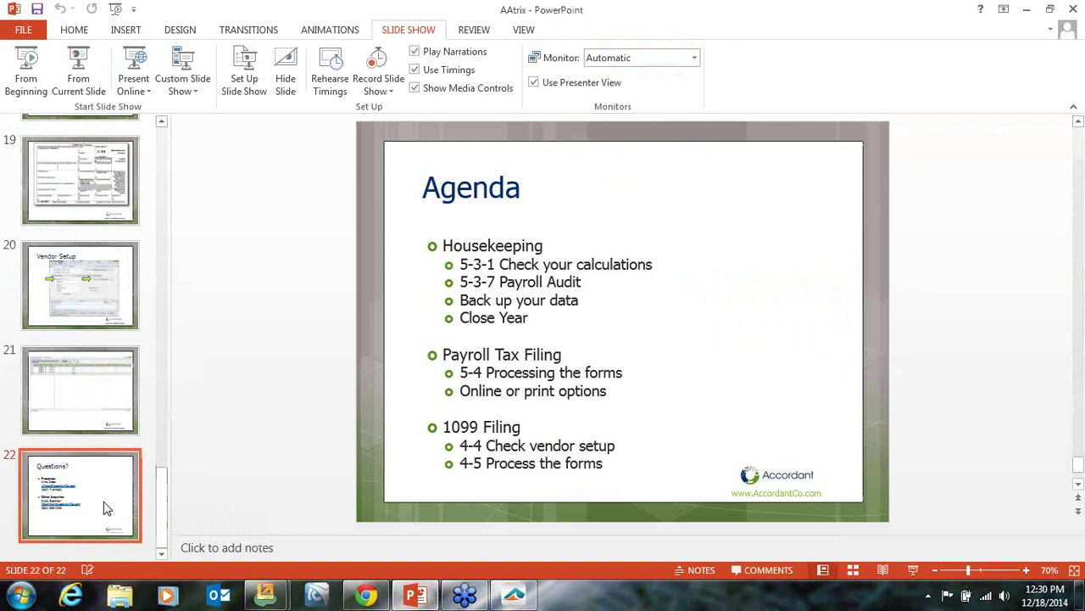